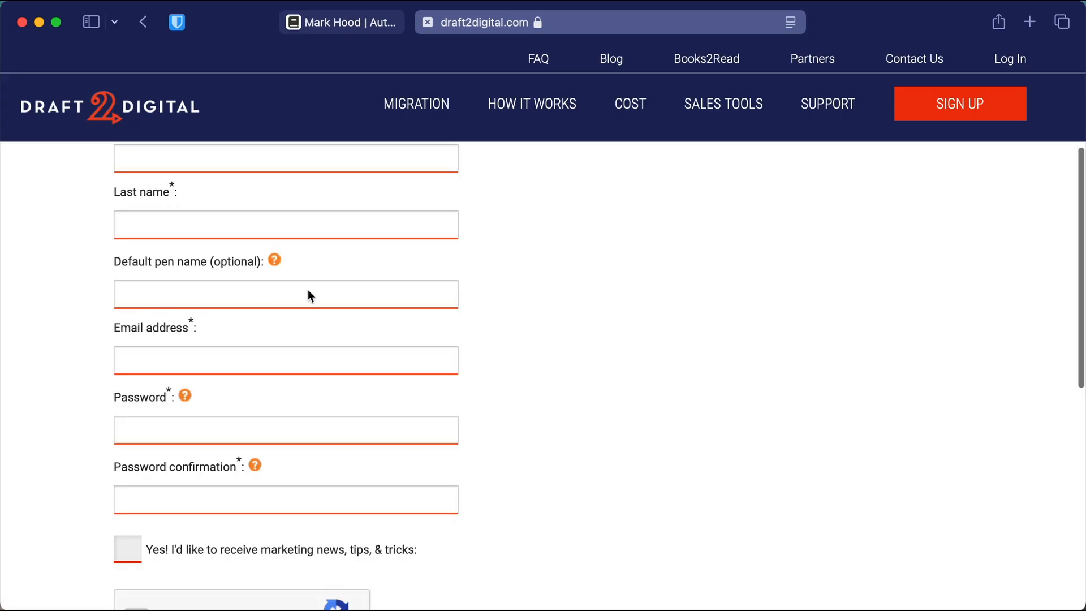
# Review the fields of the new account registration form and go to the log-in for an existing account.
pyautogui.scroll(-5, 310, 305)
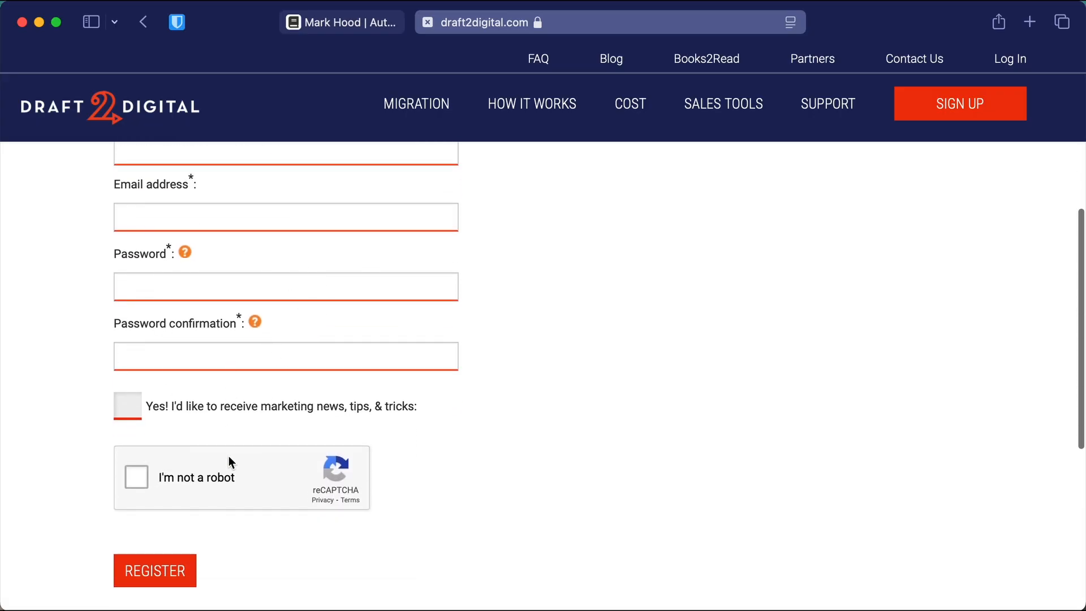
pyautogui.scroll(3, 229, 461)
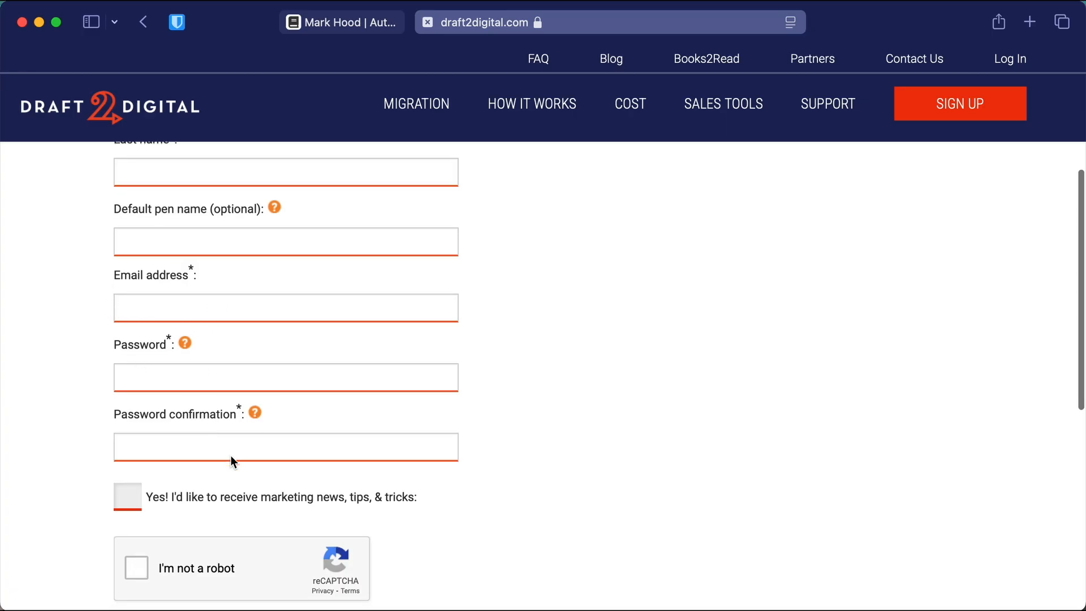
pyautogui.scroll(-5, 230, 456)
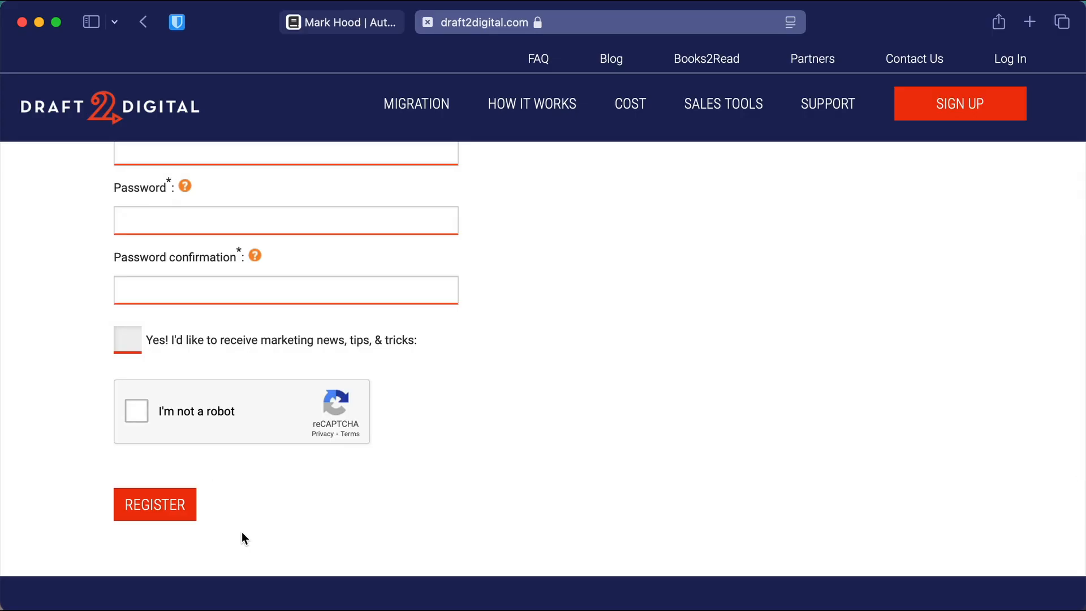
pyautogui.click(1021, 62)
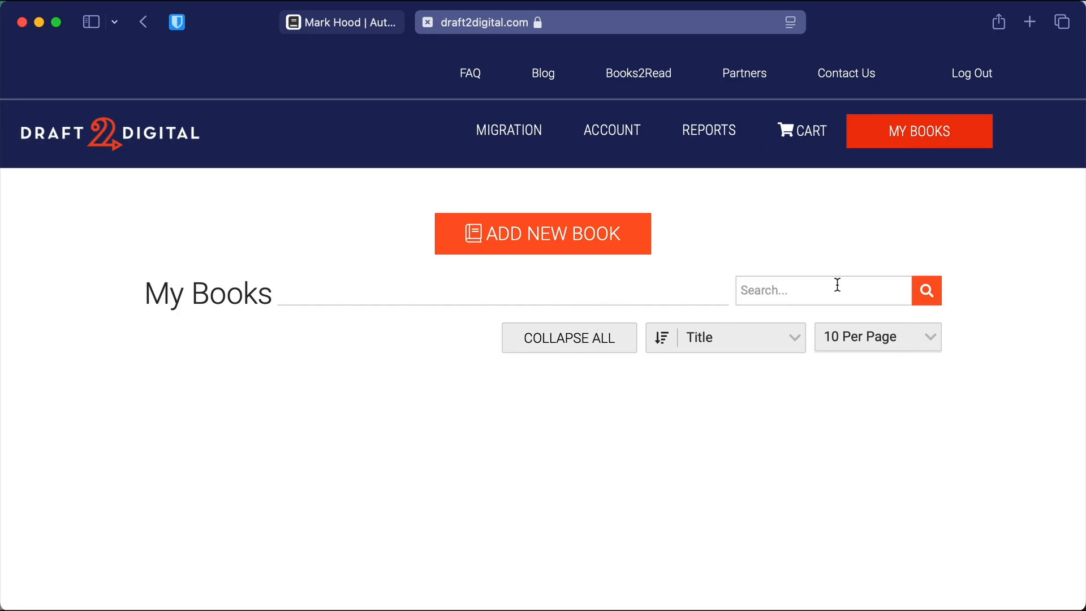
# Open the account settings and review the personal information, password change and two-factor authentication sections.
pyautogui.click(611, 135)
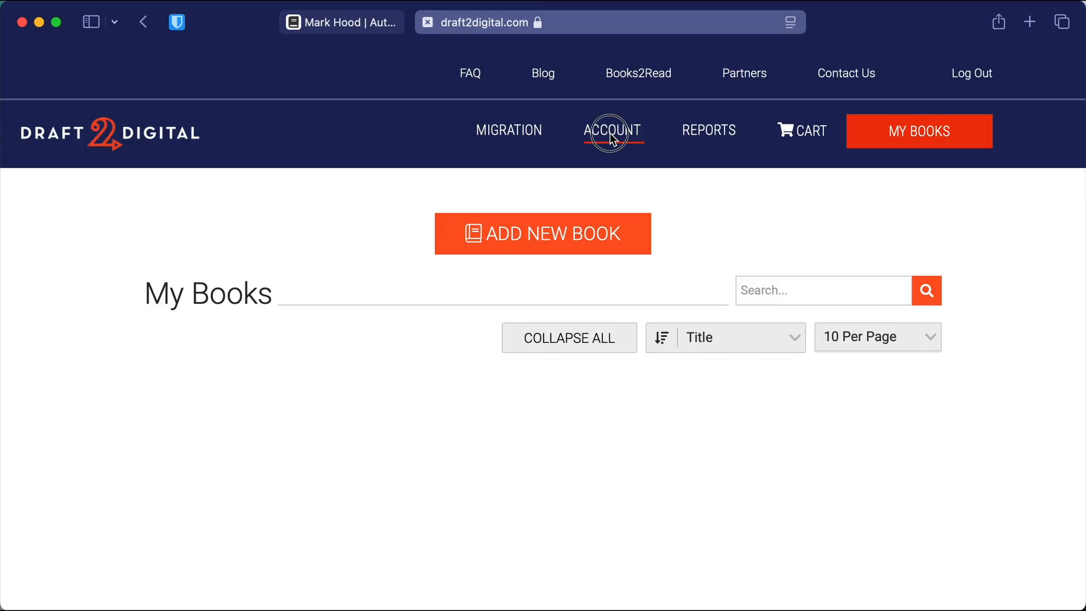
pyautogui.click(209, 290)
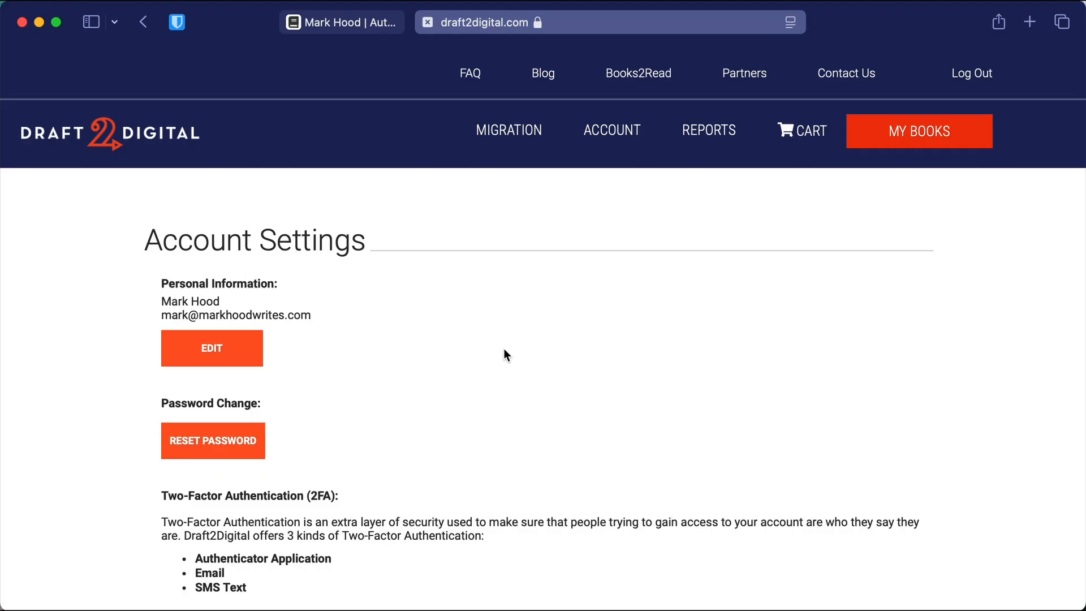
pyautogui.scroll(-3, 503, 356)
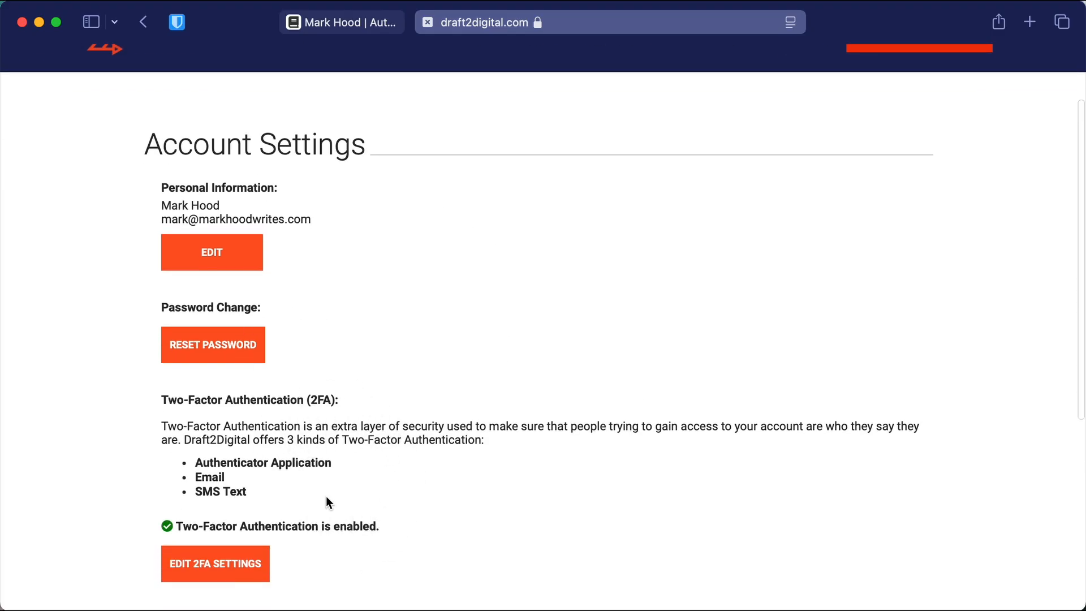
pyautogui.scroll(-2, 328, 500)
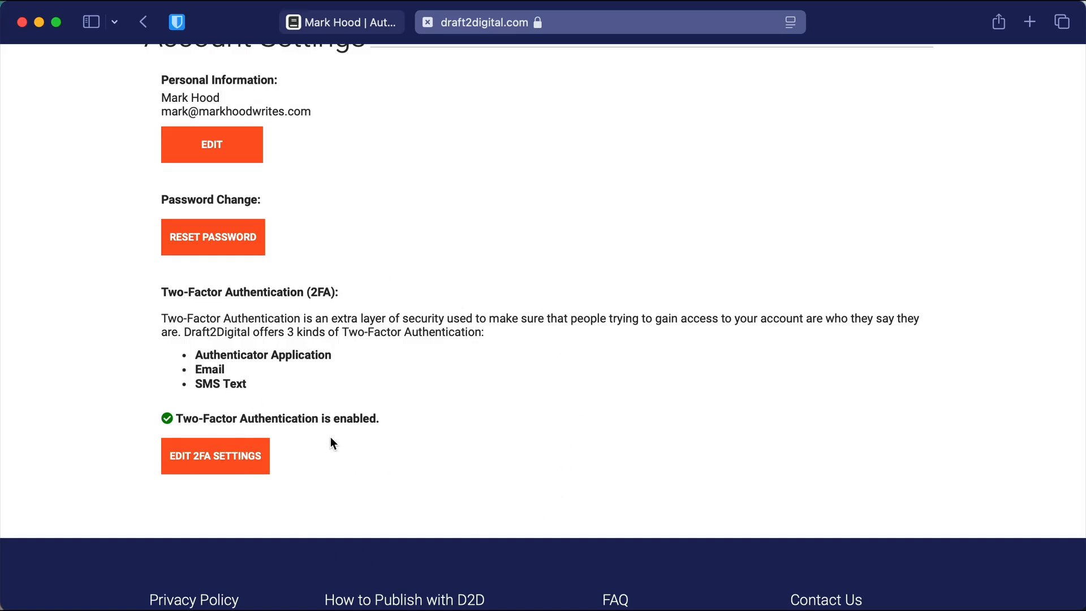
pyautogui.scroll(4, 333, 443)
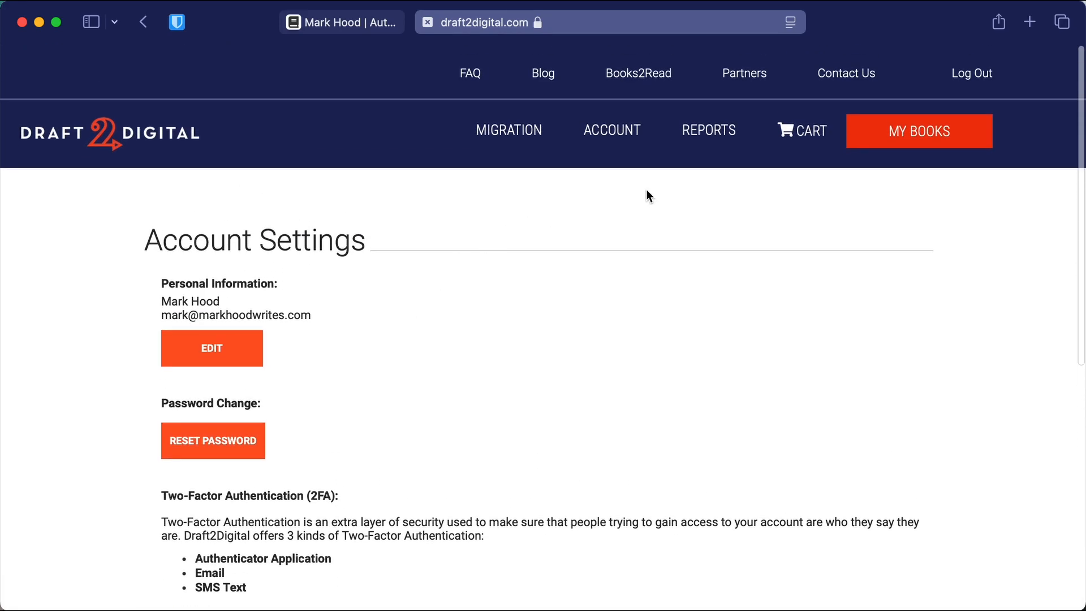
# Open the payment options from the account overview and review the payment address fields.
pyautogui.click(592, 137)
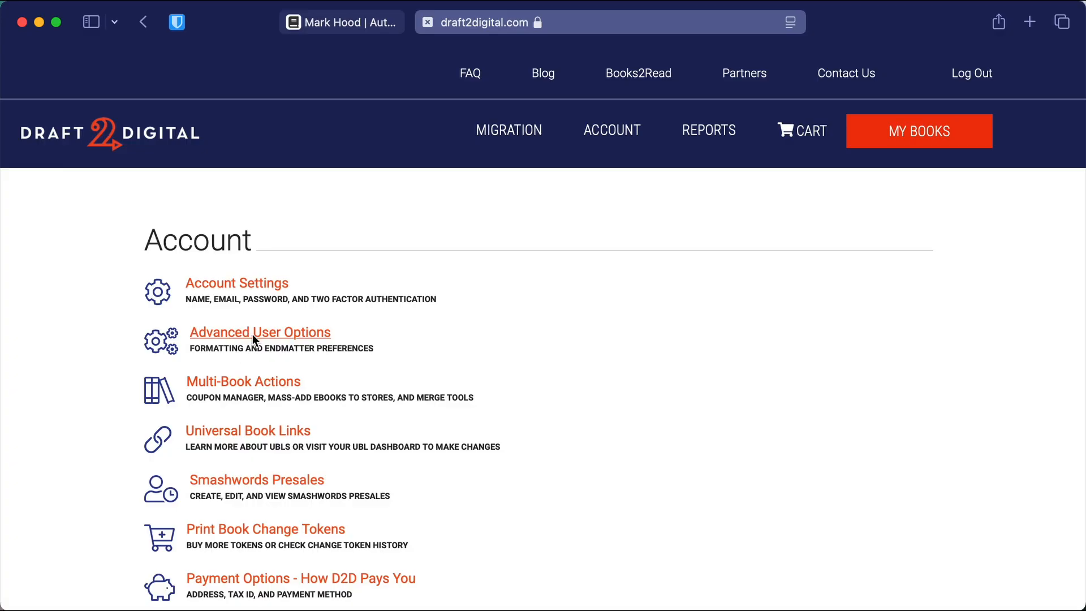
pyautogui.scroll(-5, 313, 509)
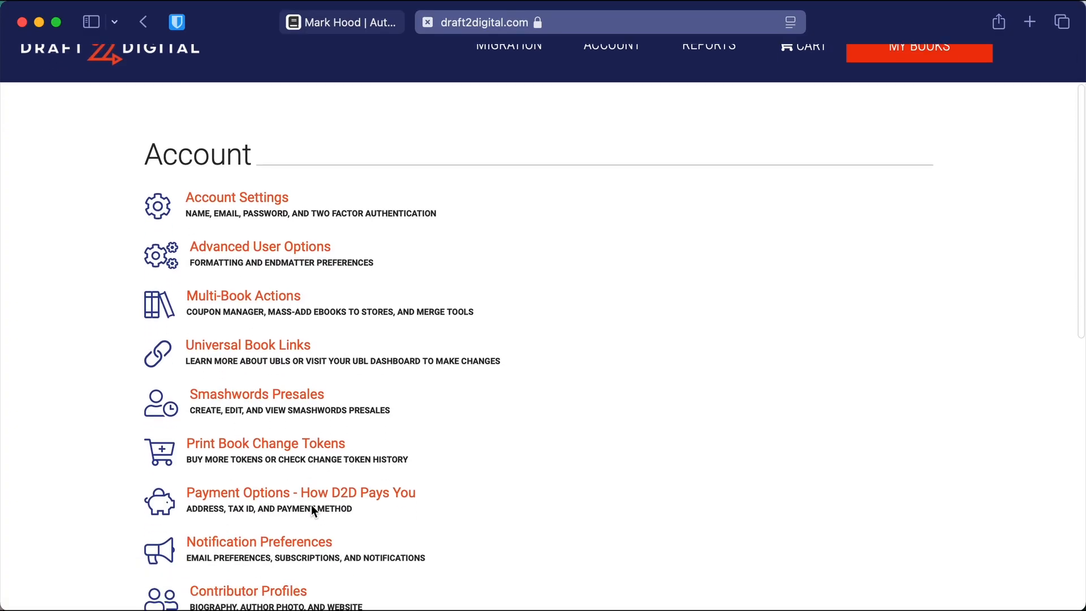
pyautogui.click(266, 297)
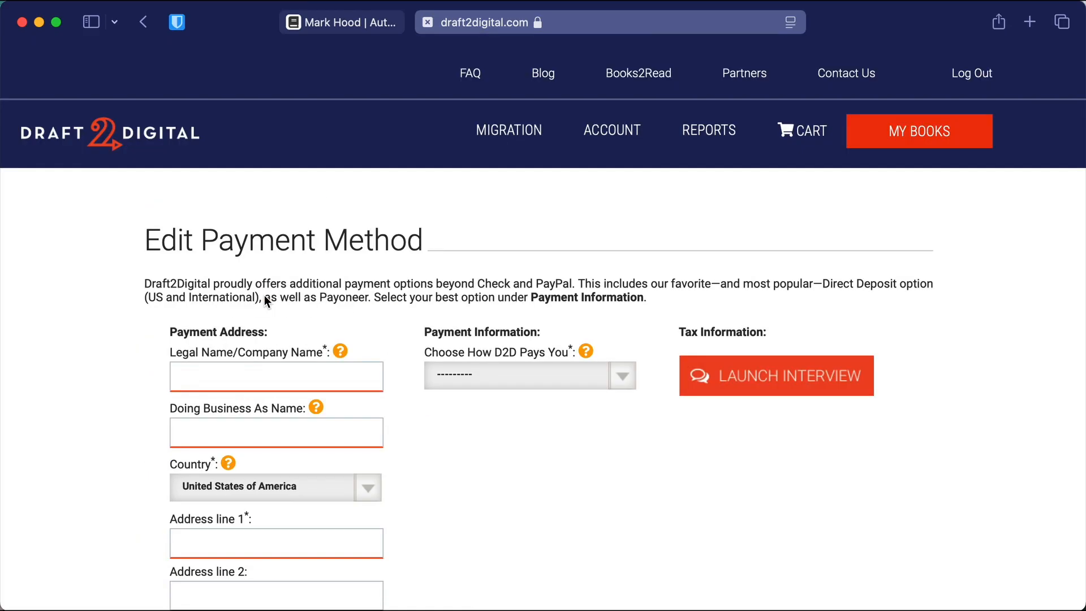
pyautogui.scroll(-4, 265, 296)
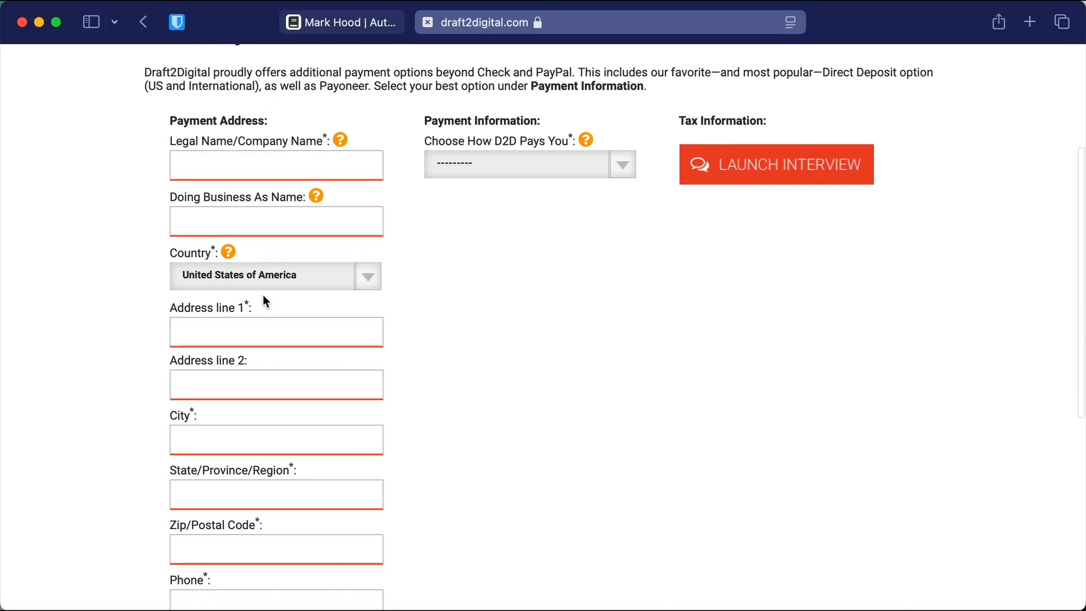
pyautogui.scroll(1, 263, 294)
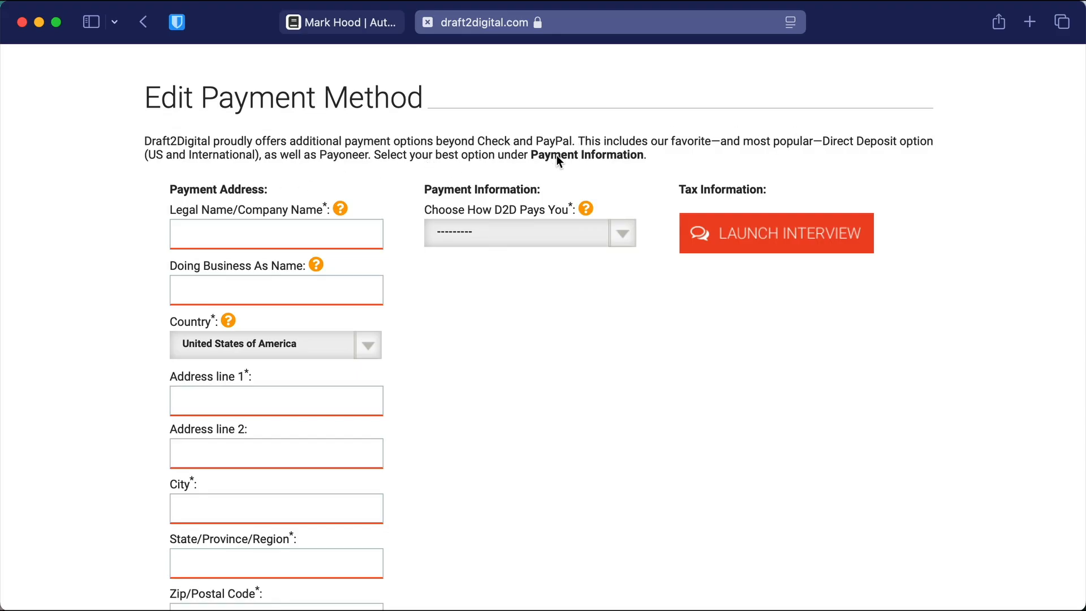
# Set the payment method to Paypal and activate the PayPal email address field.
pyautogui.click(633, 237)
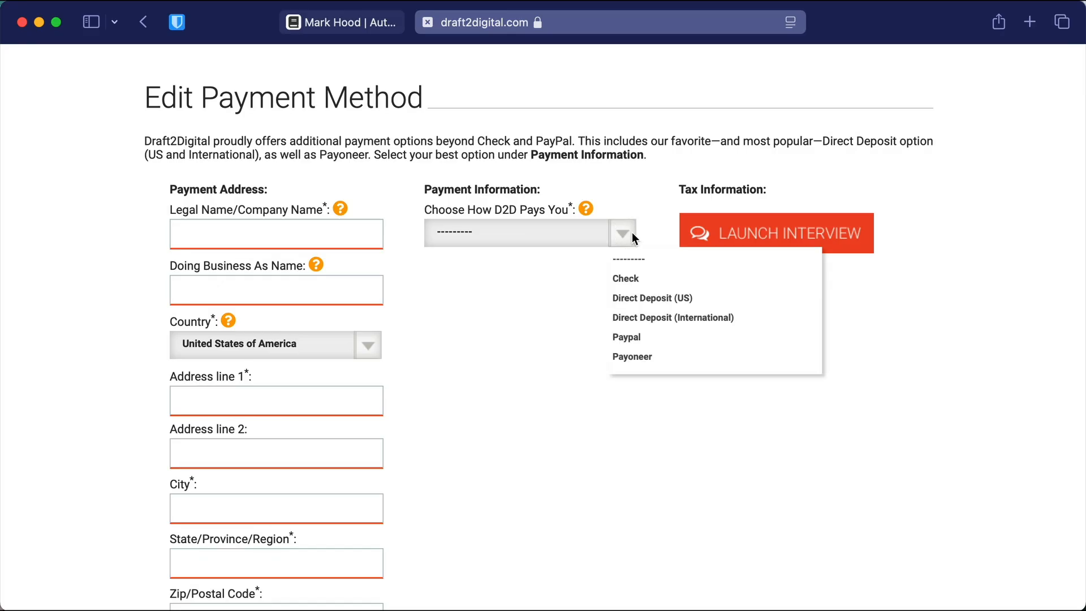
pyautogui.click(630, 339)
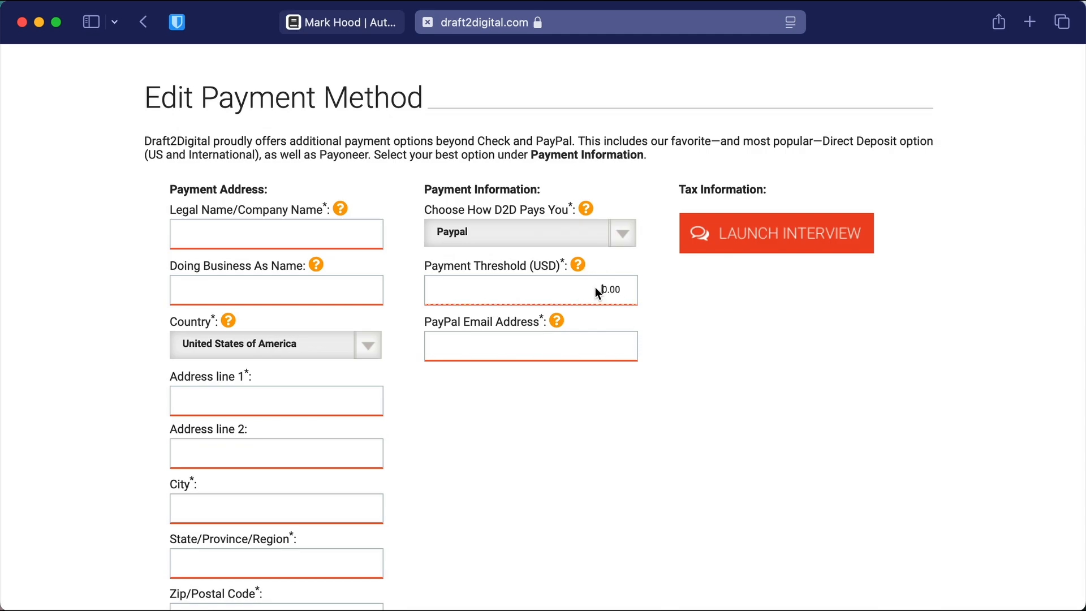
pyautogui.click(485, 341)
# Fill in the legal name, set the payment address country to United Kingdom and look over the remaining address fields.
pyautogui.click(308, 236)
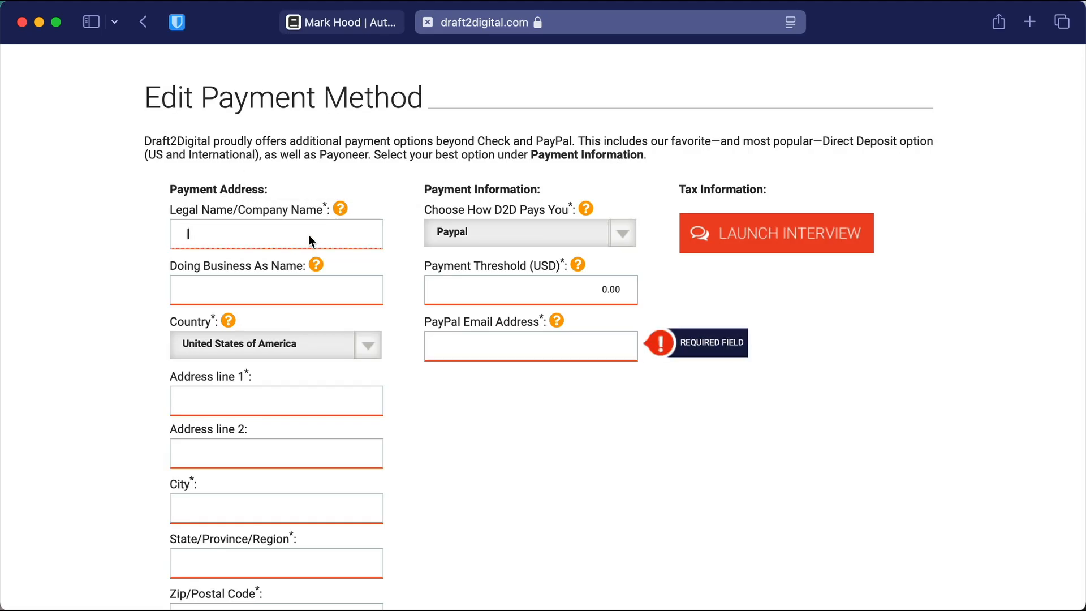
pyautogui.write('Mark Hood')
pyautogui.press('Tab')
pyautogui.moveTo(321, 266)
pyautogui.click(373, 346)
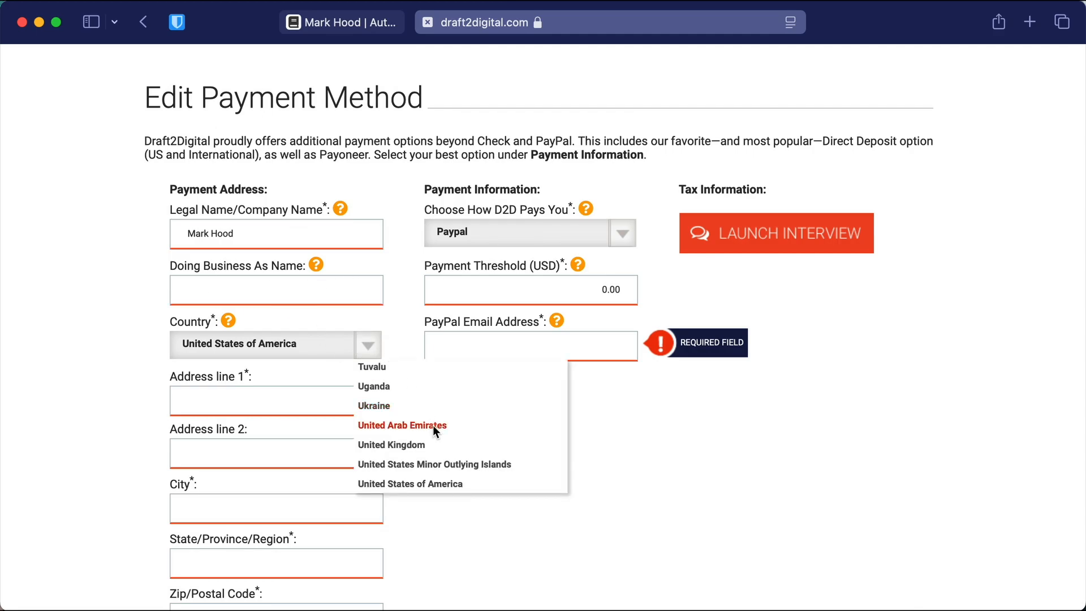
pyautogui.click(430, 450)
pyautogui.click(297, 400)
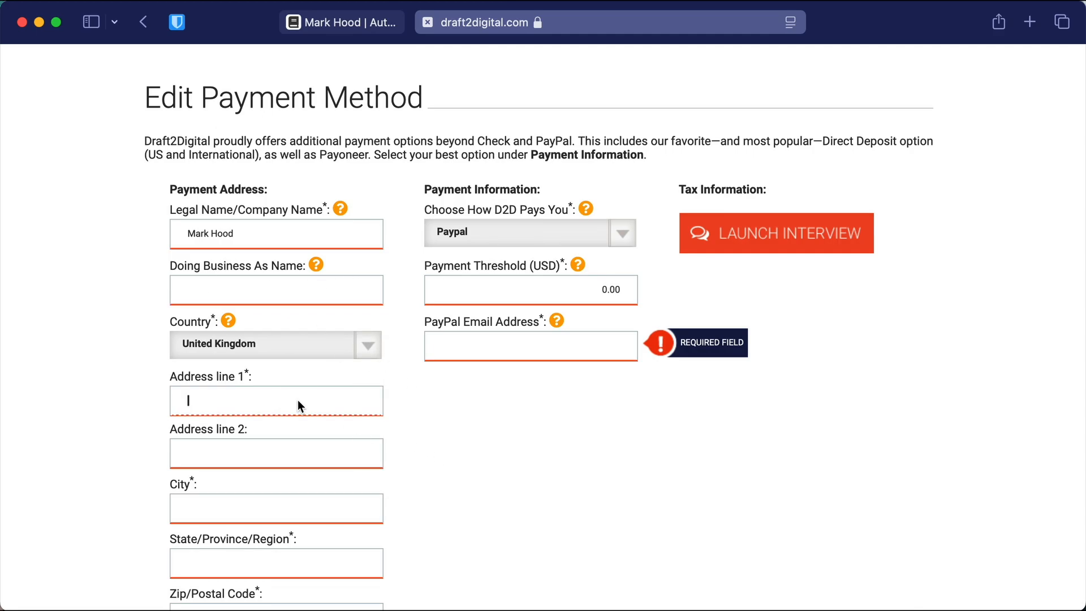
pyautogui.scroll(-10, 297, 399)
pyautogui.scroll(8, 286, 273)
pyautogui.scroll(3, 286, 269)
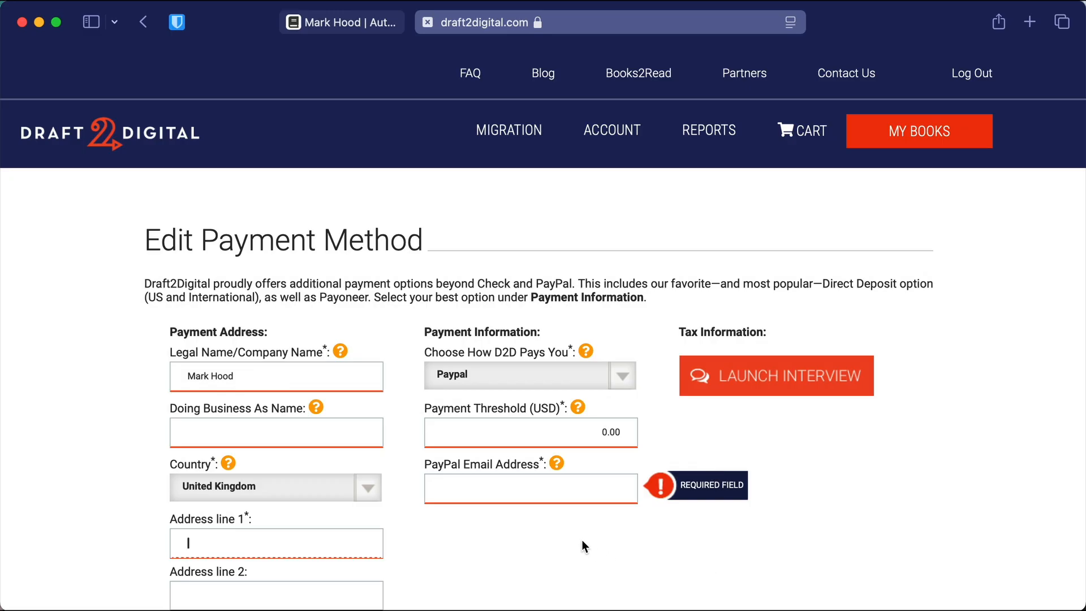
# Reopen the payment options from the account overview and check the tax information on file.
pyautogui.scroll(-6, 583, 542)
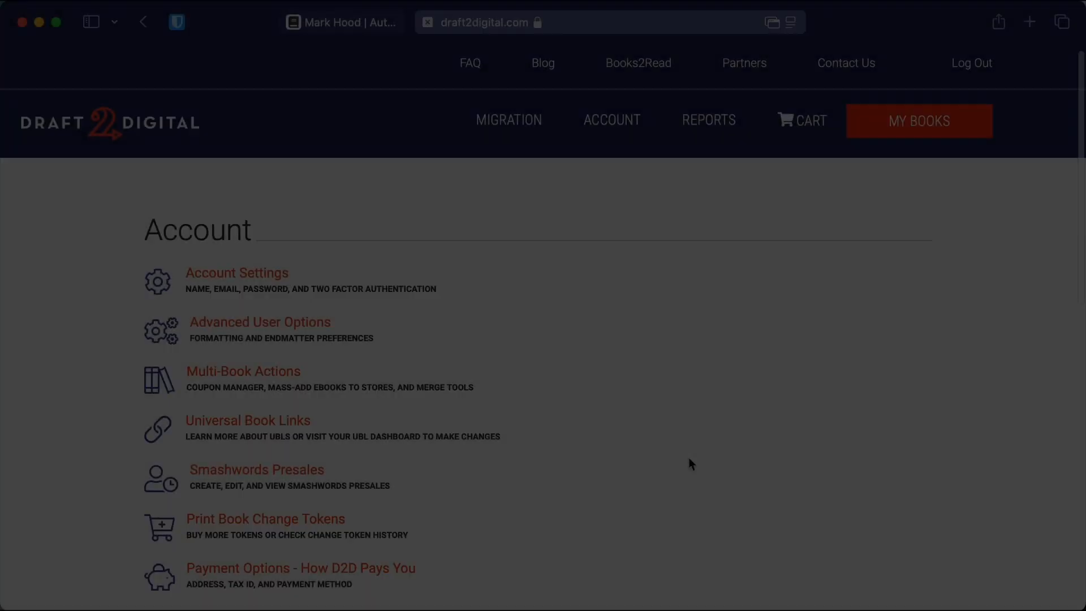
pyautogui.scroll(-3, 688, 464)
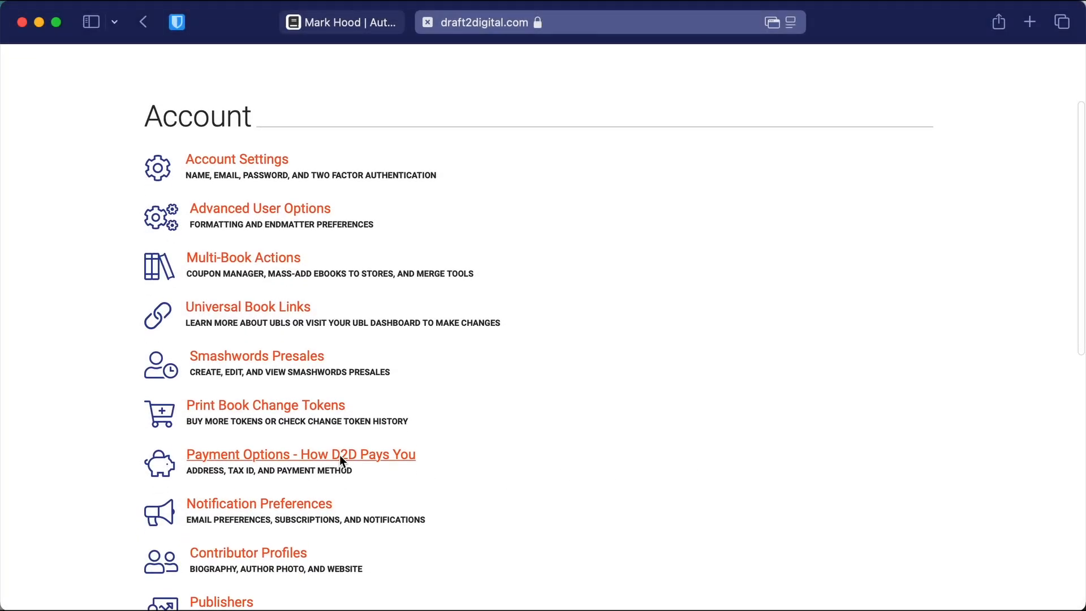
pyautogui.click(344, 455)
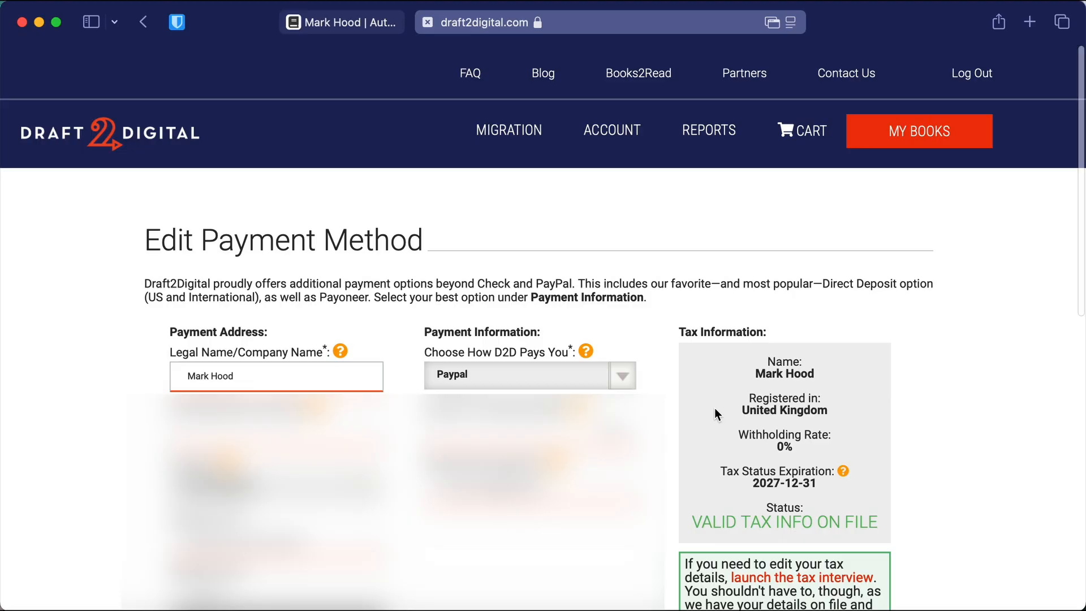
# Start a new ebook project from the My Books page.
pyautogui.click(897, 139)
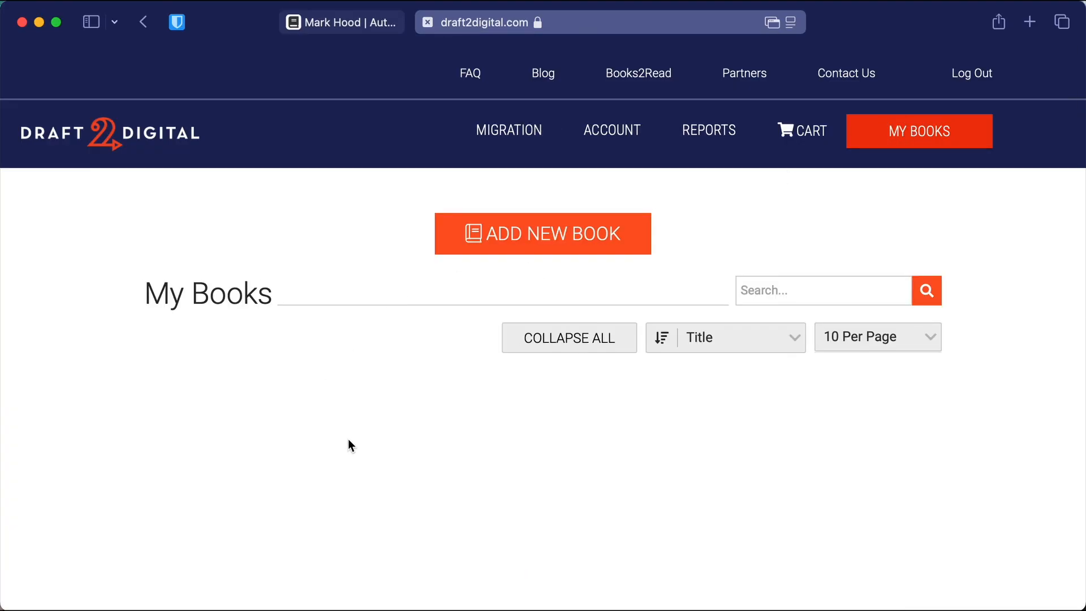
pyautogui.click(511, 235)
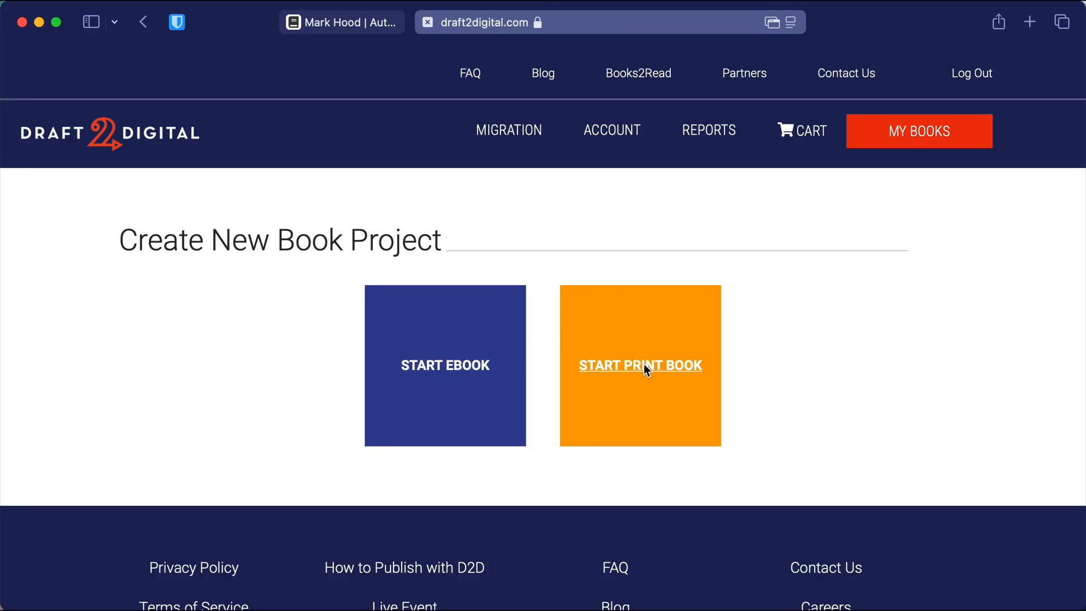
pyautogui.click(440, 374)
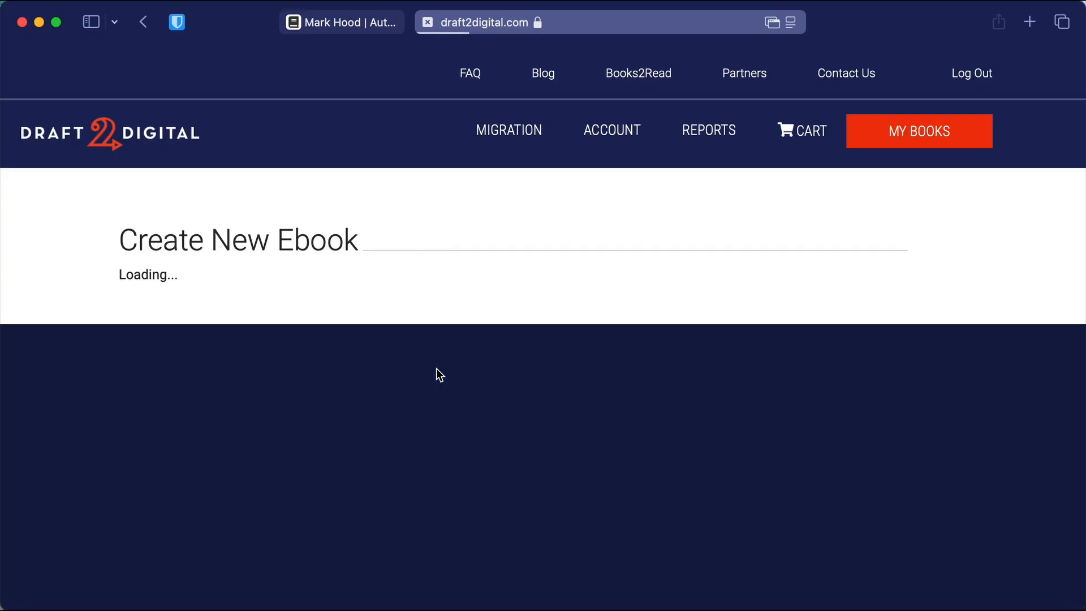
# Declare that front cover art is available and upload "WOTW 1 - ROTM.jpg" from the ROTM folder in Downloads.
pyautogui.scroll(-2, 436, 370)
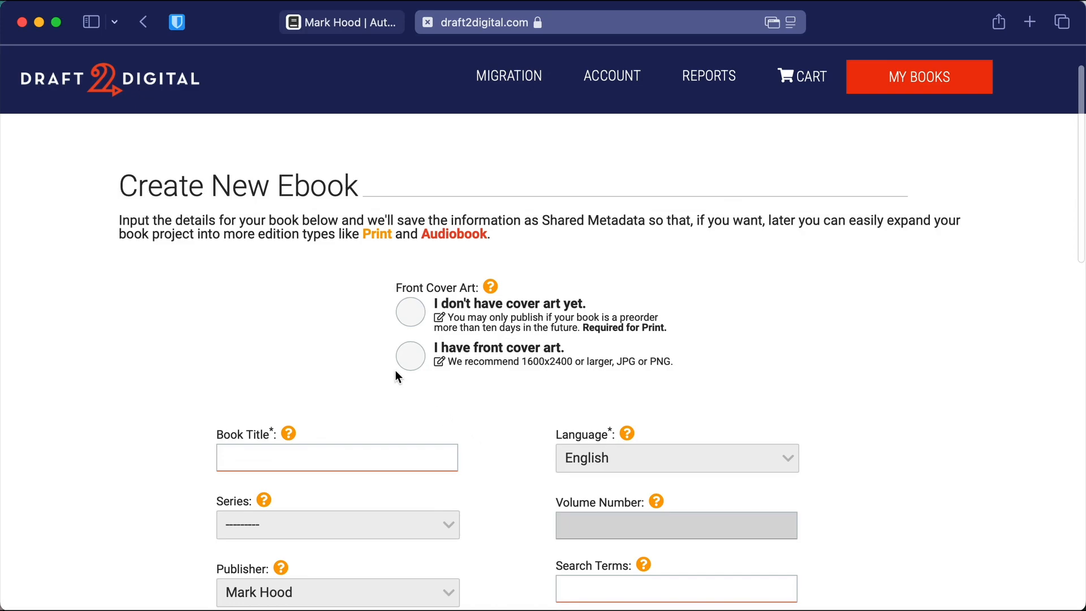
pyautogui.click(407, 361)
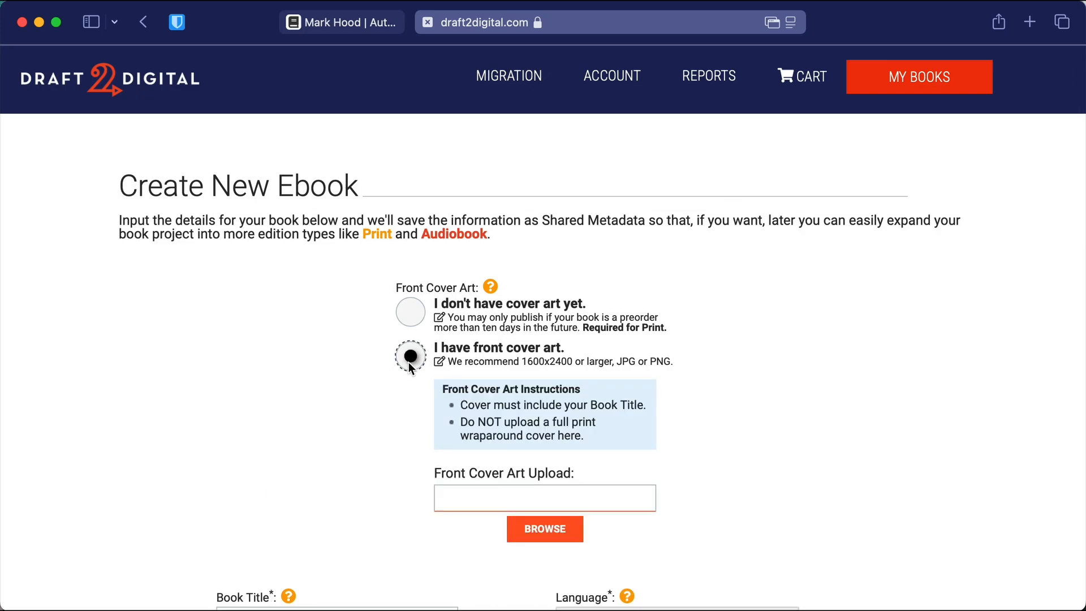
pyautogui.click(544, 531)
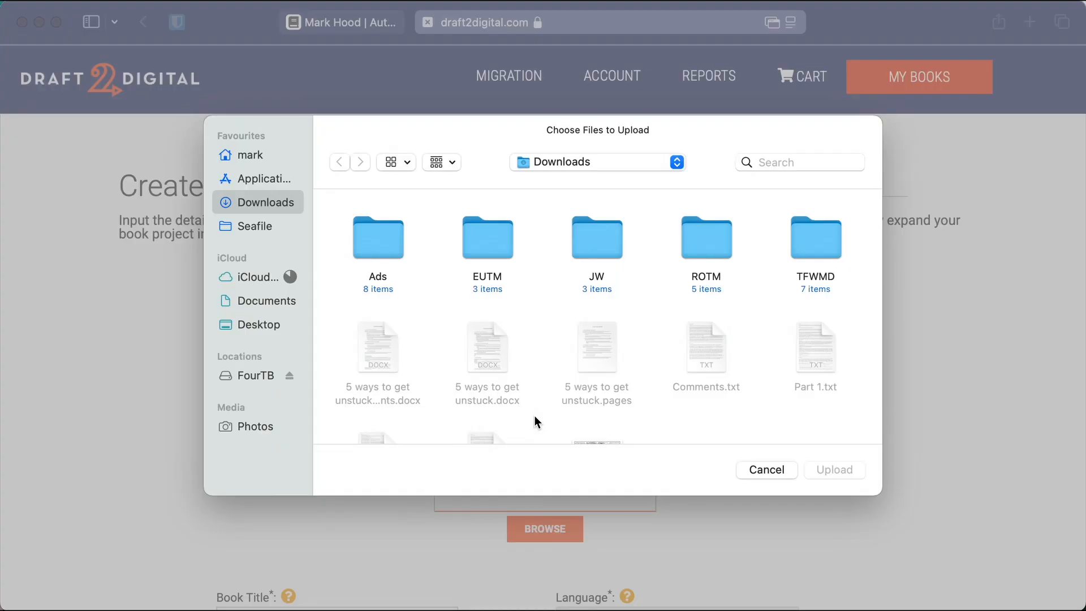
pyautogui.doubleClick(716, 243)
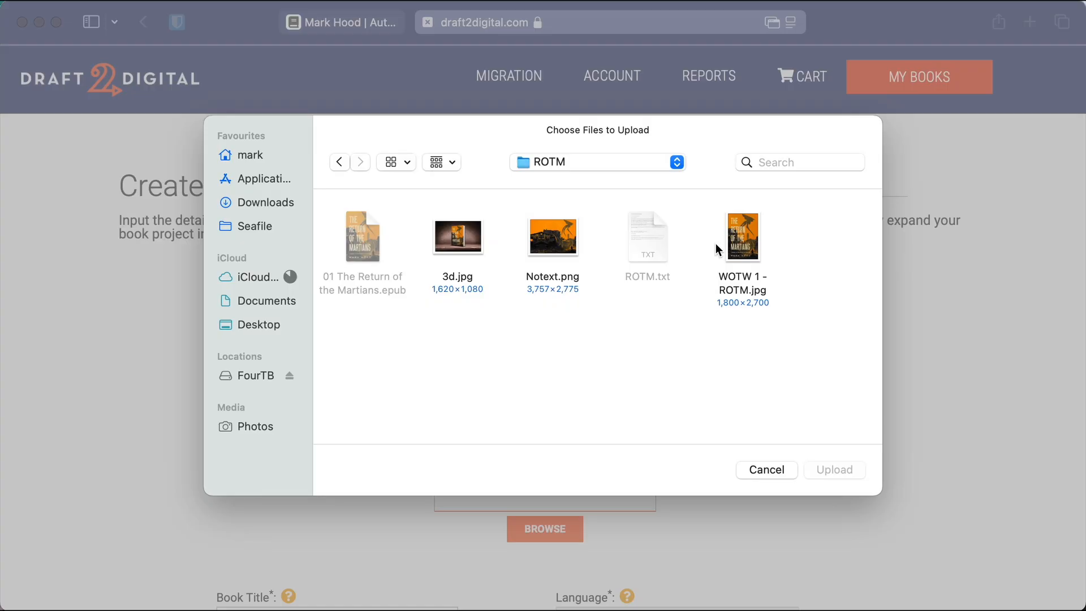
pyautogui.click(716, 248)
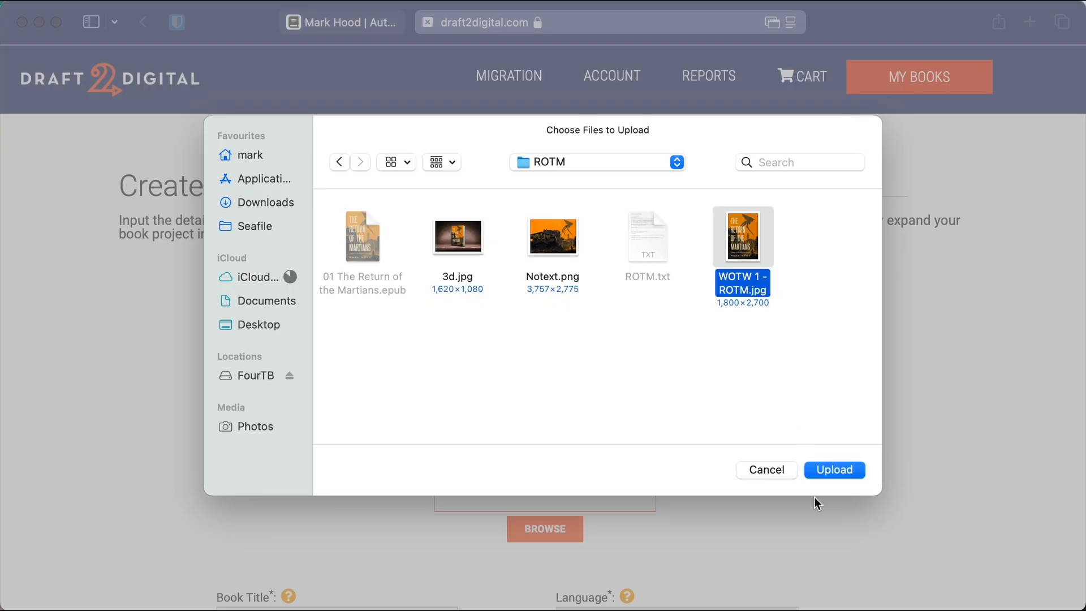
pyautogui.click(834, 469)
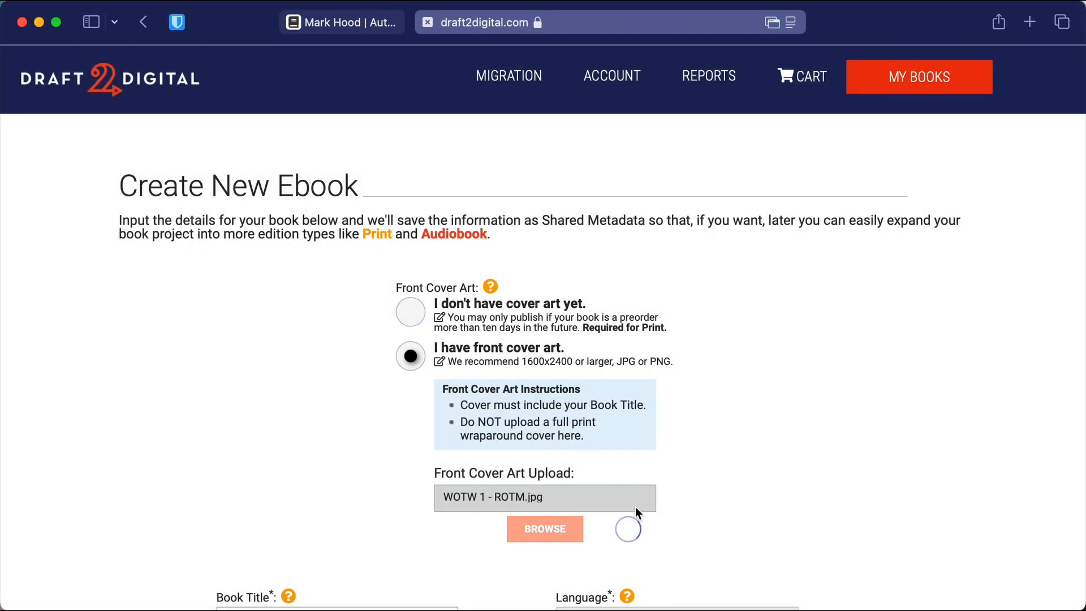
# Enter "The Return of the Martians" as the book title.
pyautogui.scroll(-2, 636, 509)
pyautogui.scroll(-4, 635, 507)
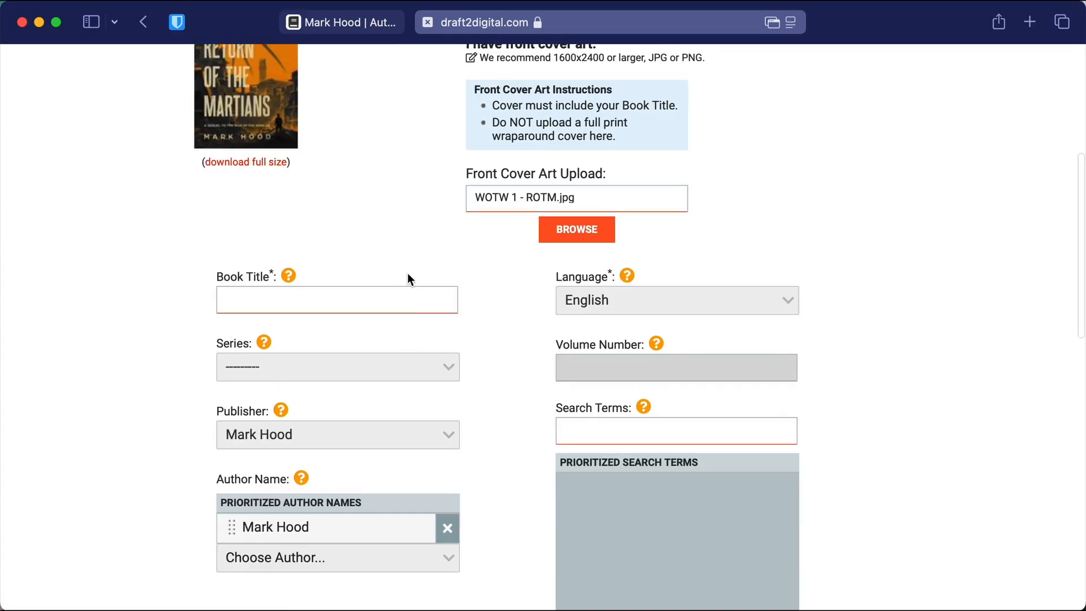
pyautogui.scroll(2, 408, 279)
pyautogui.click(360, 417)
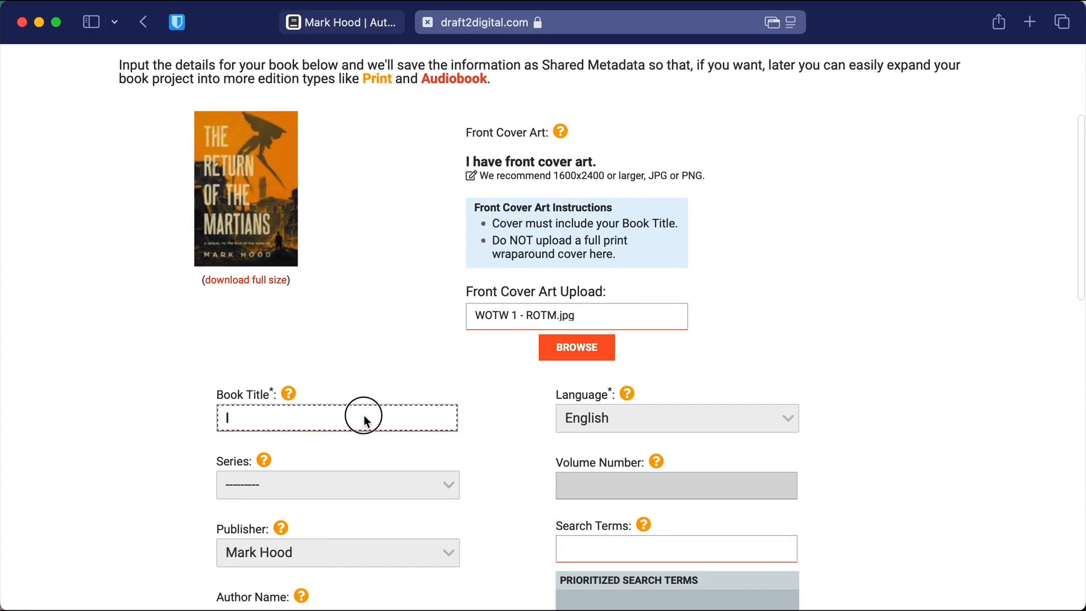
pyautogui.write('Return')
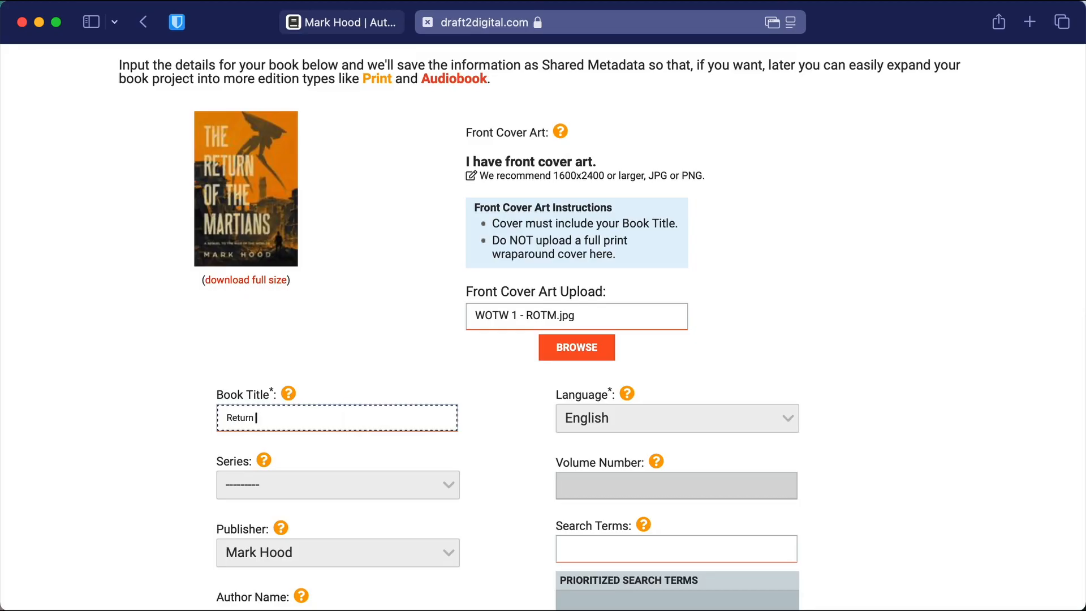
pyautogui.write(' of the Martians')
pyautogui.write('The')
# Add a new series called "The Martians Return" for the book and set its volume number to 1.
pyautogui.click(403, 478)
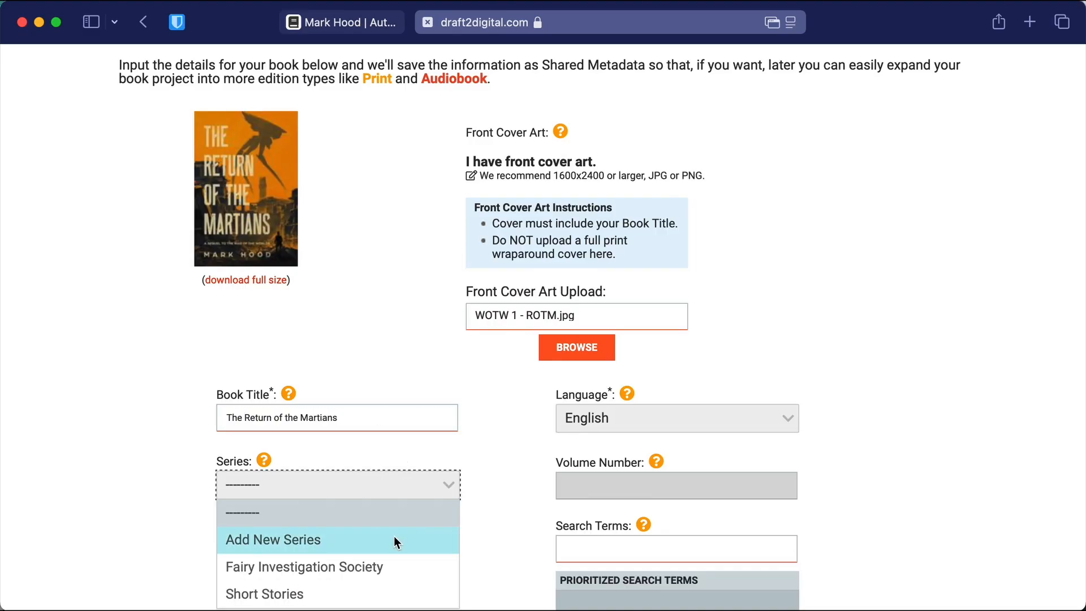
pyautogui.scroll(-3, 394, 537)
pyautogui.click(397, 465)
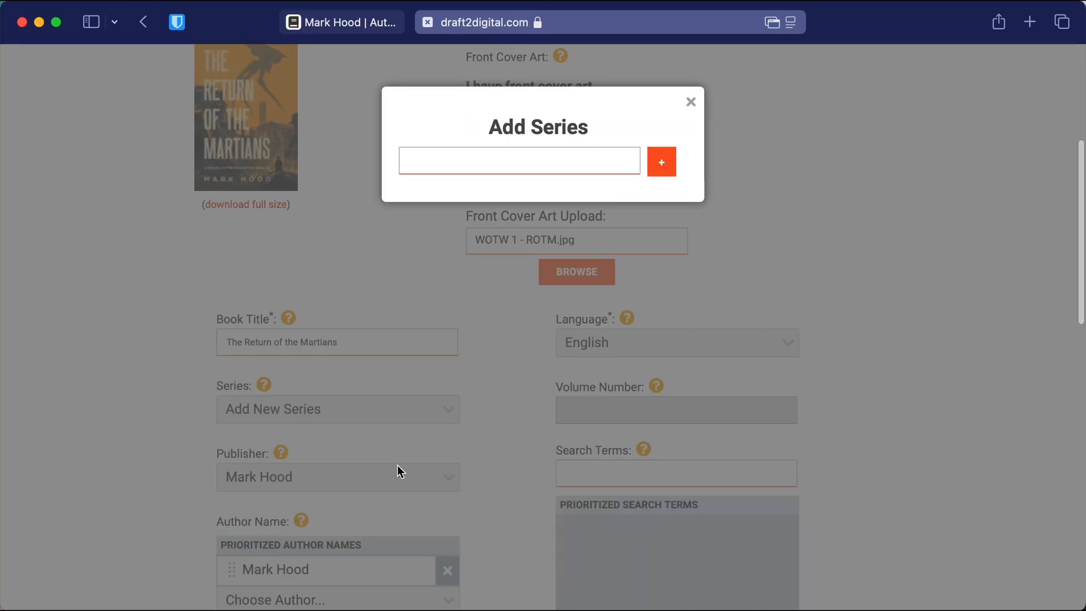
pyautogui.click(518, 161)
pyautogui.write('The')
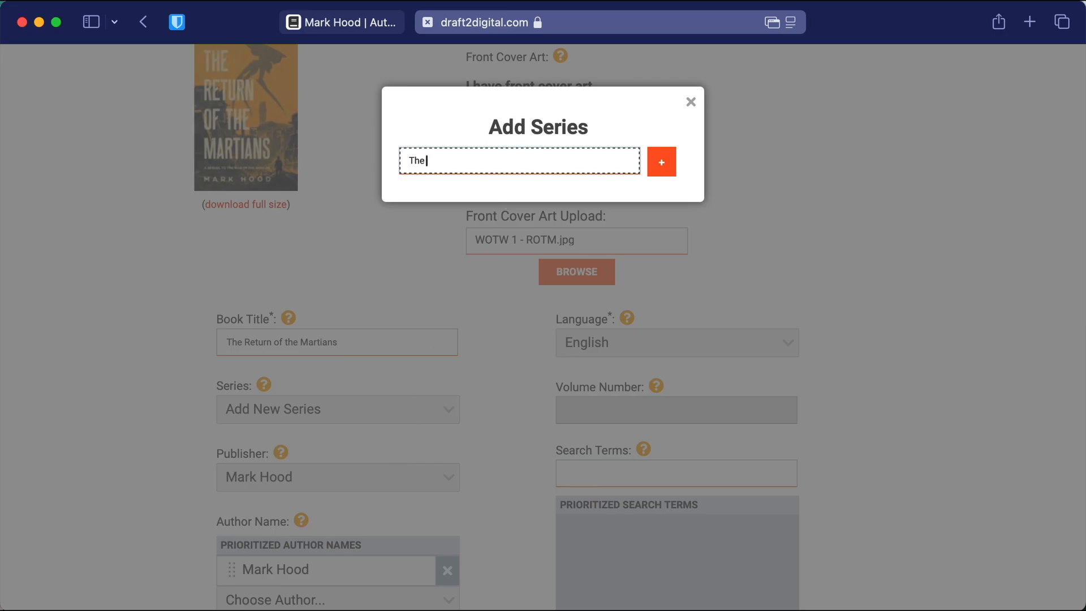
pyautogui.write(' Martians Return')
pyautogui.click(660, 169)
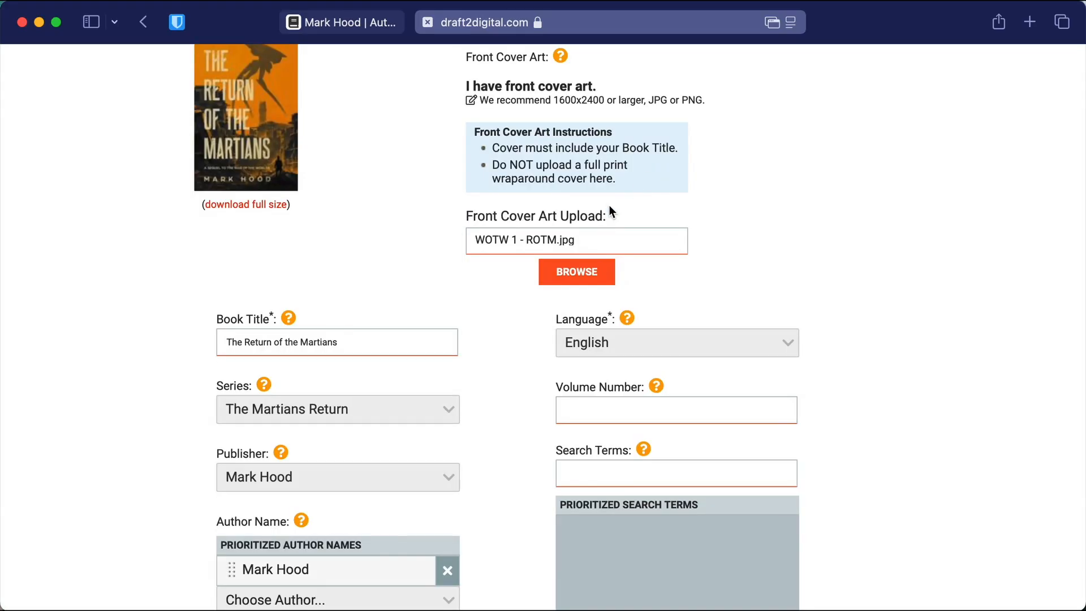
pyautogui.scroll(-5, 390, 426)
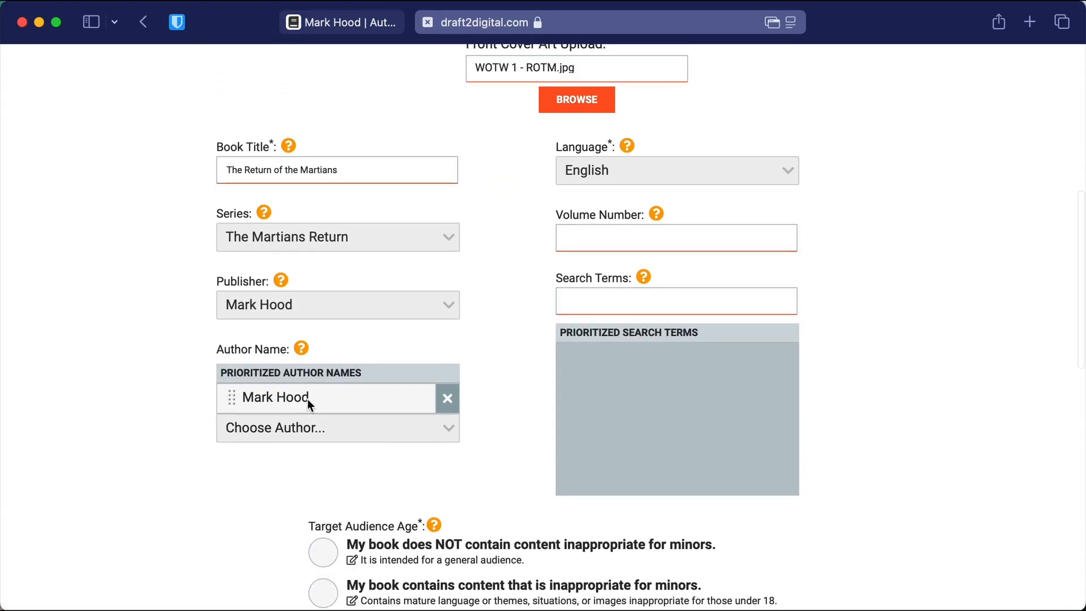
pyautogui.click(611, 243)
pyautogui.write('1')
# Add the search terms "science fiction", "historical" and "alien invasion".
pyautogui.click(610, 296)
pyautogui.moveTo(646, 279)
pyautogui.write('science fiction')
pyautogui.press('Return')
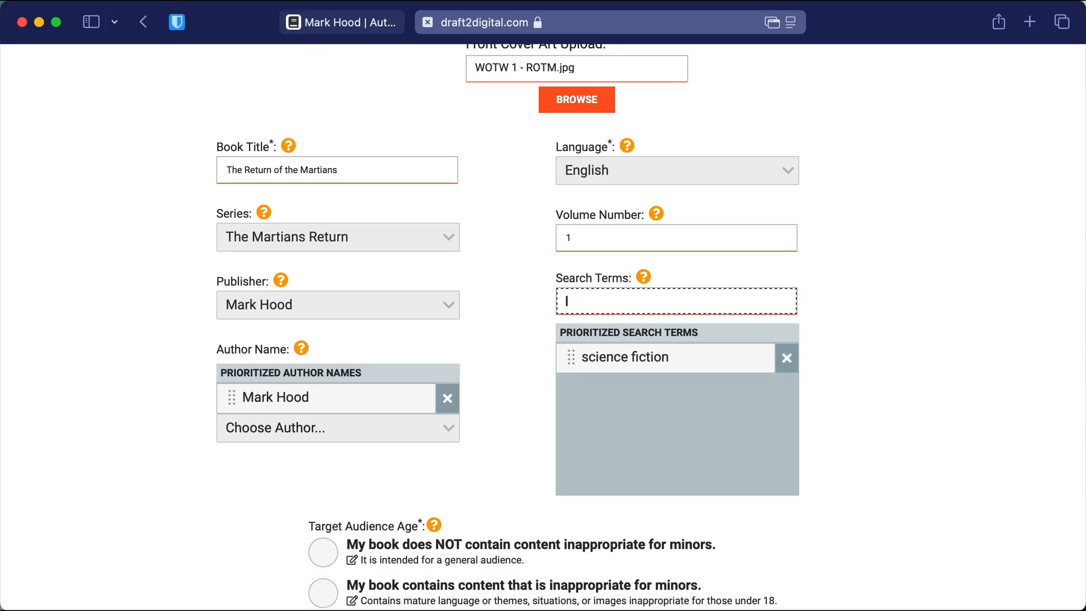
pyautogui.write('historical')
pyautogui.press('Return')
pyautogui.write('alien invasion')
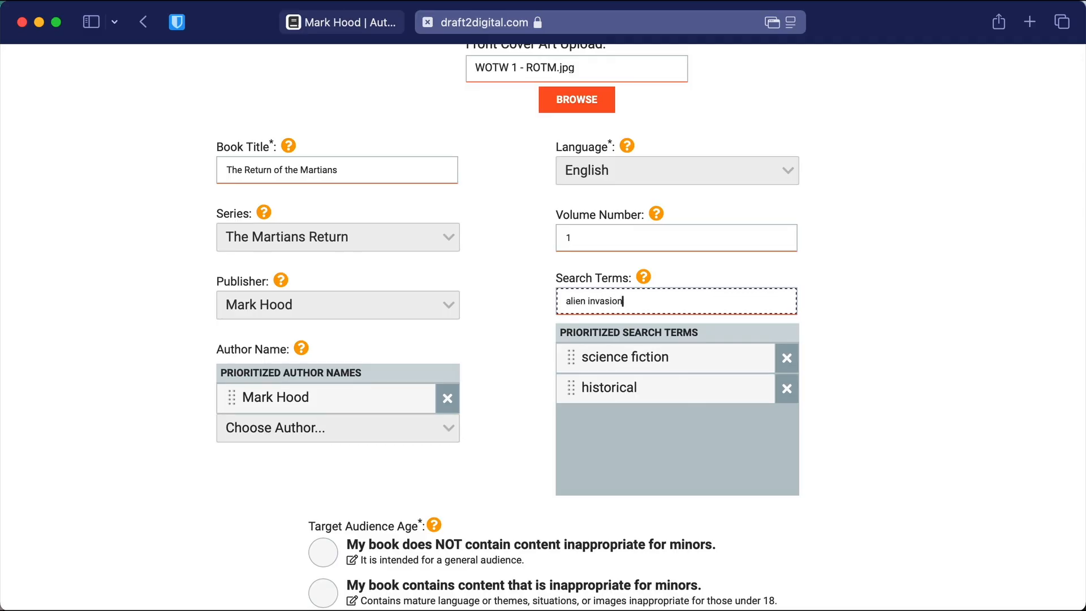
pyautogui.press('Return')
# Declare that the book does not contain content inappropriate for minors and browse the Fiction subjects in the BISAC list.
pyautogui.scroll(-5, 596, 344)
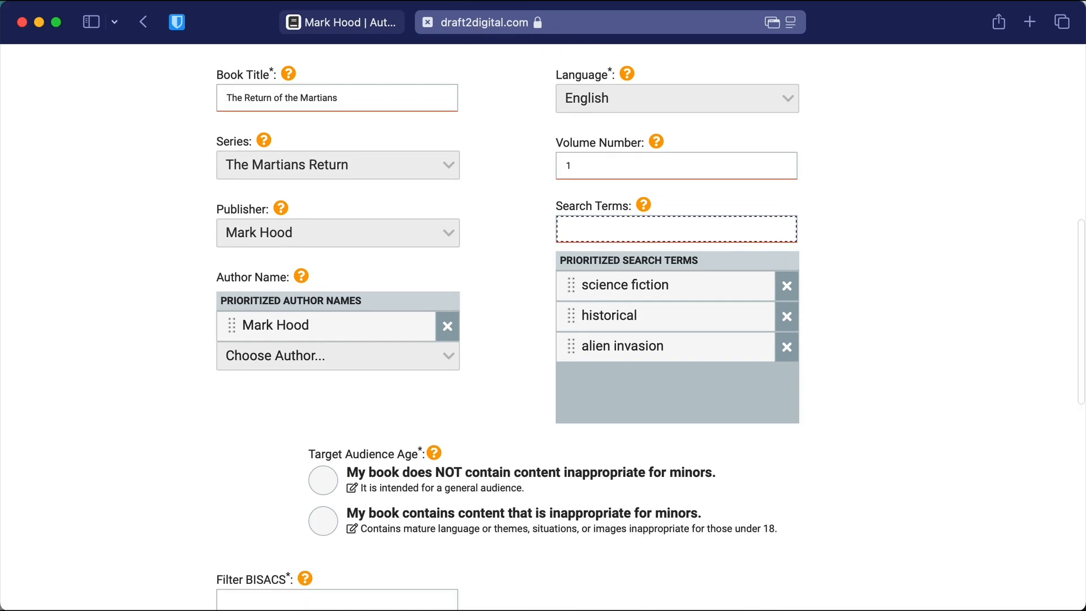
pyautogui.click(323, 425)
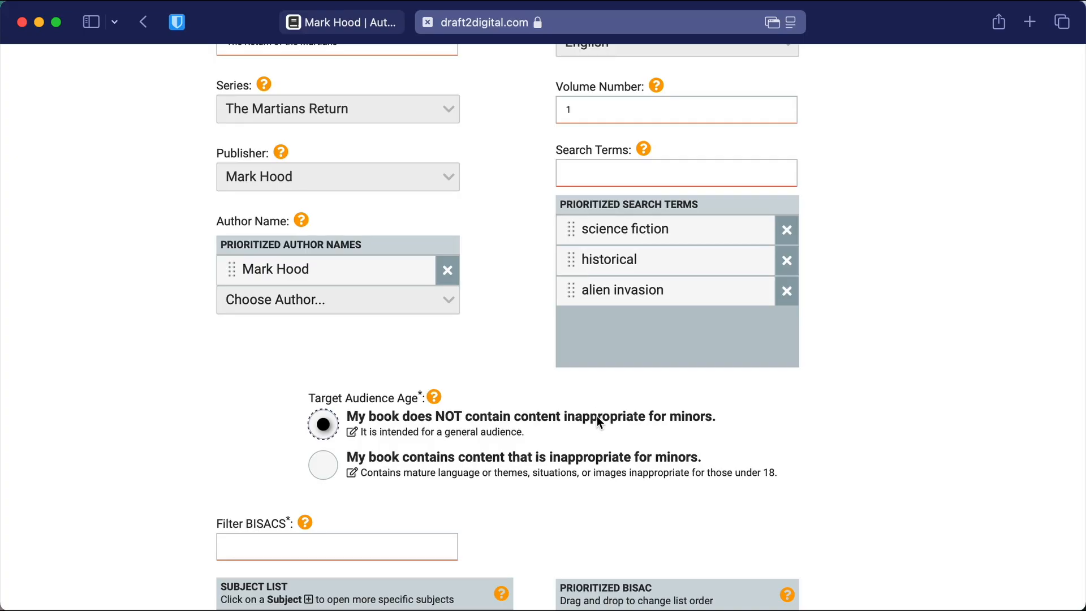
pyautogui.scroll(-5, 598, 420)
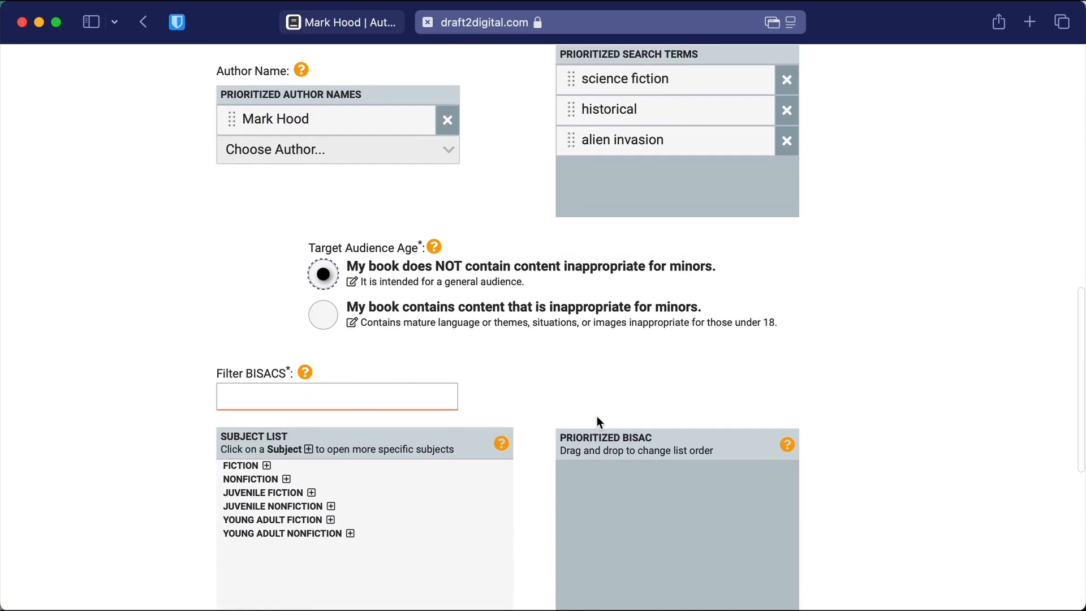
pyautogui.scroll(-2, 596, 416)
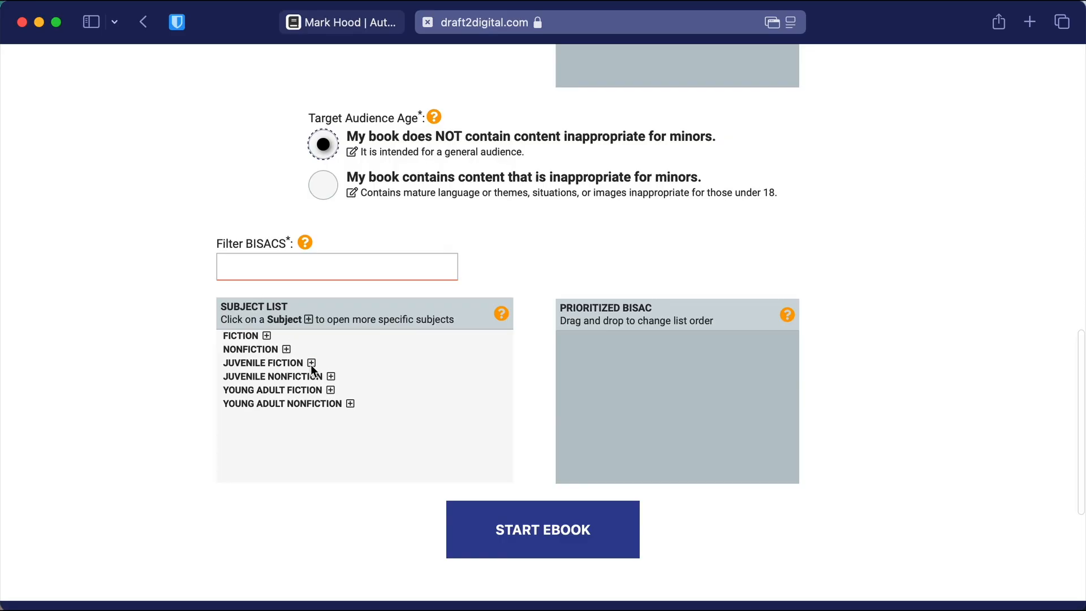
pyautogui.click(267, 338)
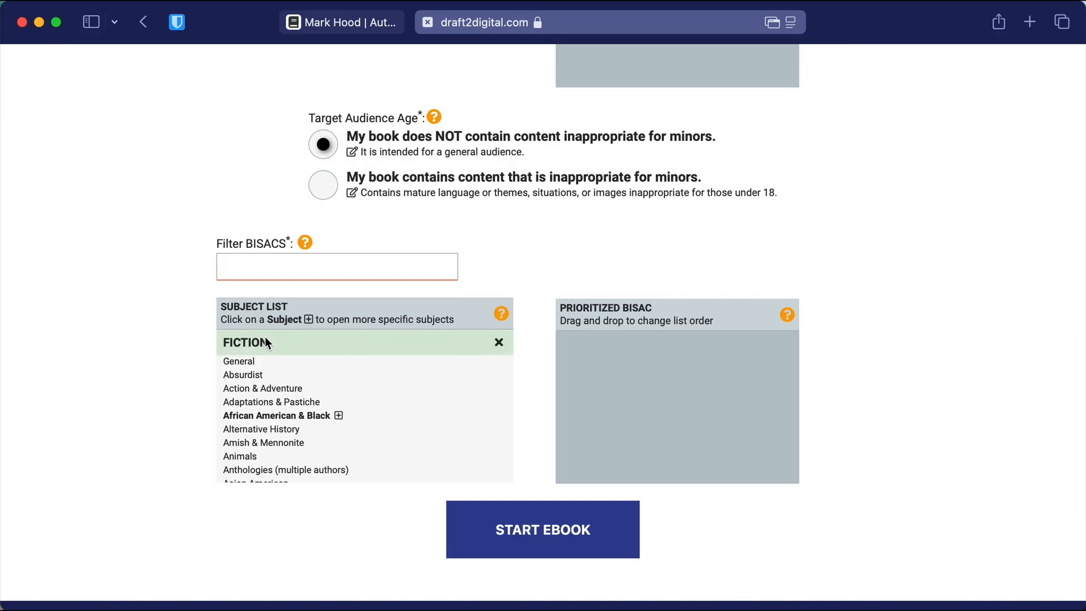
pyautogui.scroll(-8, 275, 382)
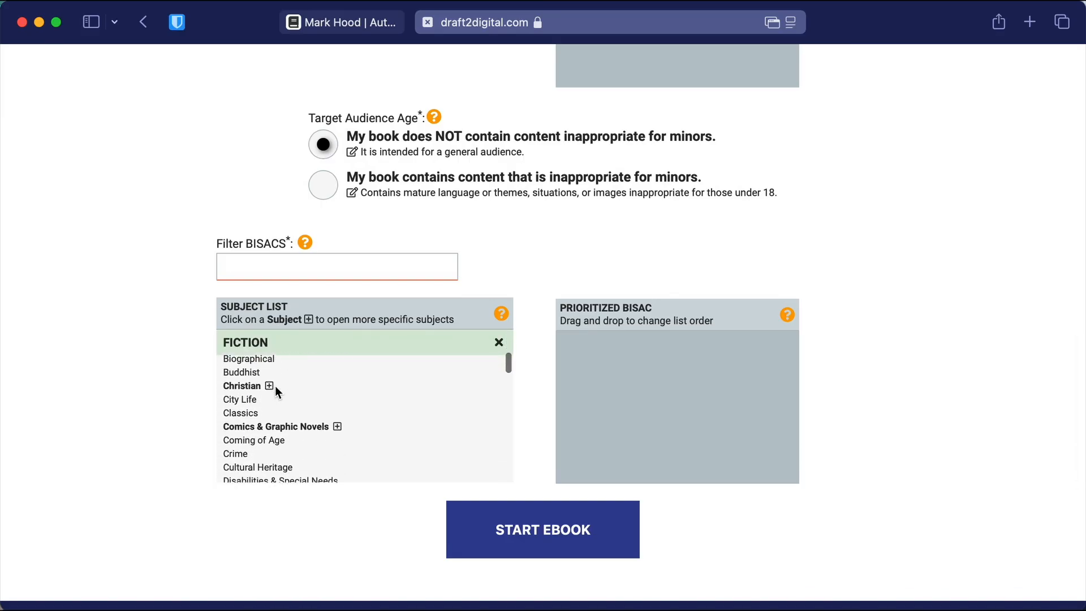
# Filter the BISAC subjects by "science fiction" and add Fiction / Science Fiction / Apocalyptic & Post-Apocalyptic.
pyautogui.click(276, 276)
pyautogui.write('s')
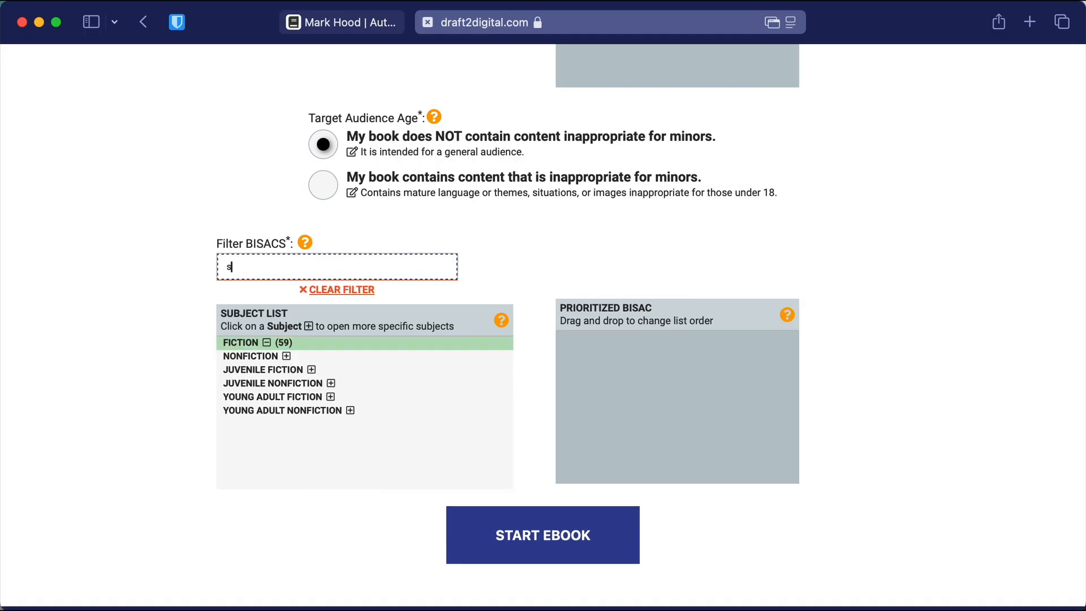
pyautogui.write('cience fiction')
pyautogui.click(264, 349)
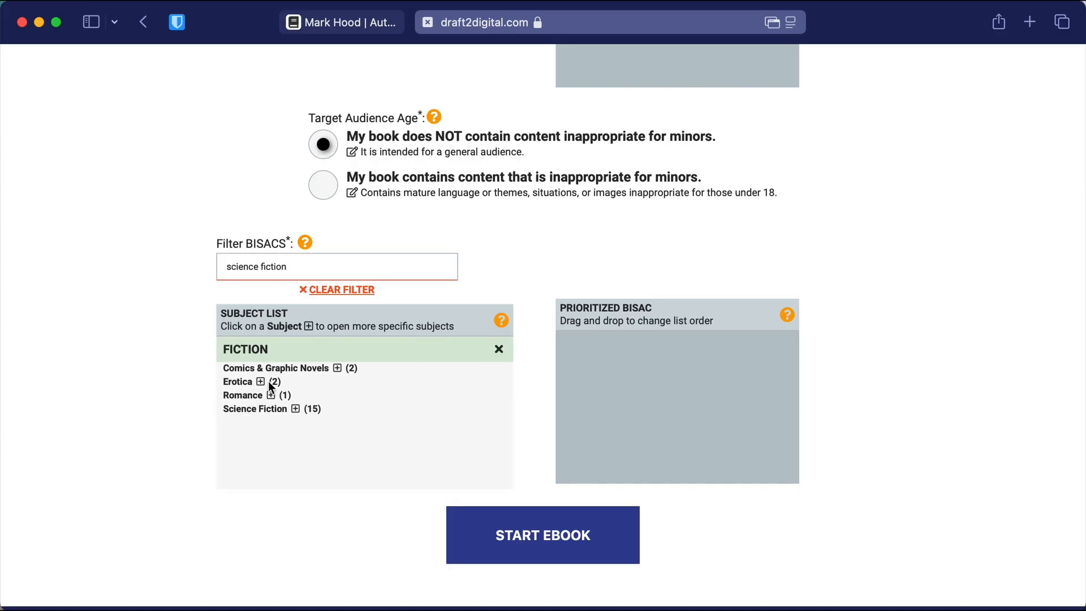
pyautogui.click(281, 409)
pyautogui.scroll(-1, 293, 409)
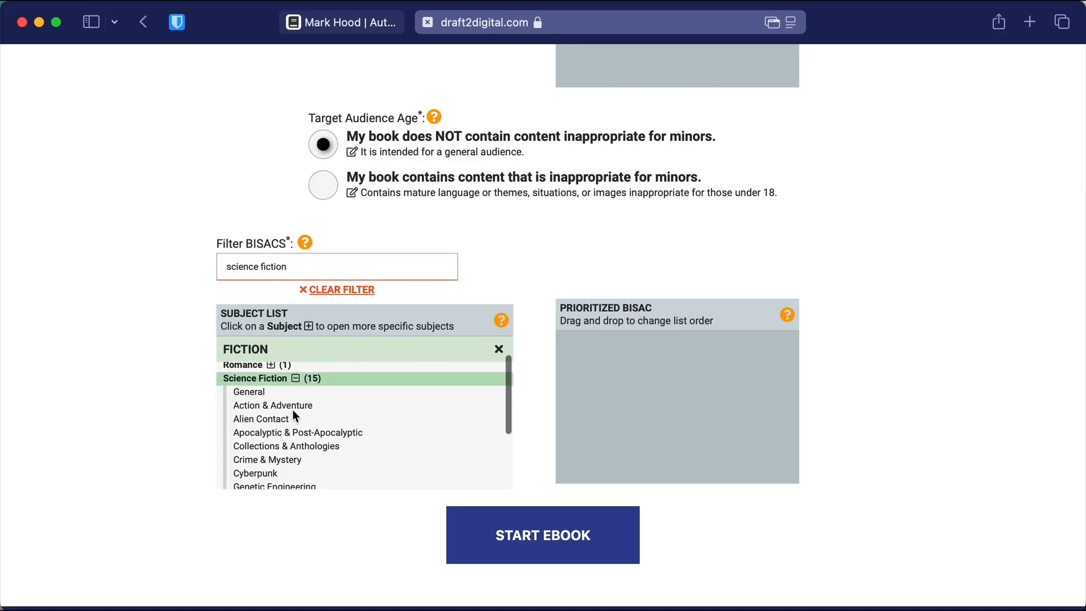
pyautogui.scroll(-1, 295, 423)
pyautogui.click(294, 424)
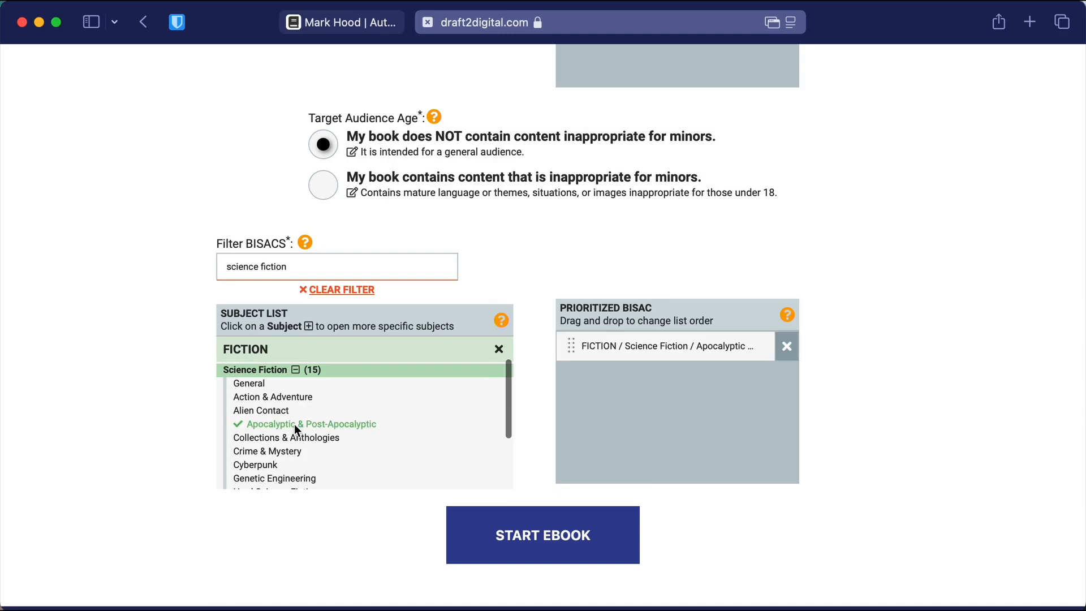
# Add the Science Fiction subjects General, Alien Contact and Action & Adventure, and start the ebook.
pyautogui.scroll(-2, 300, 442)
pyautogui.scroll(-3, 300, 445)
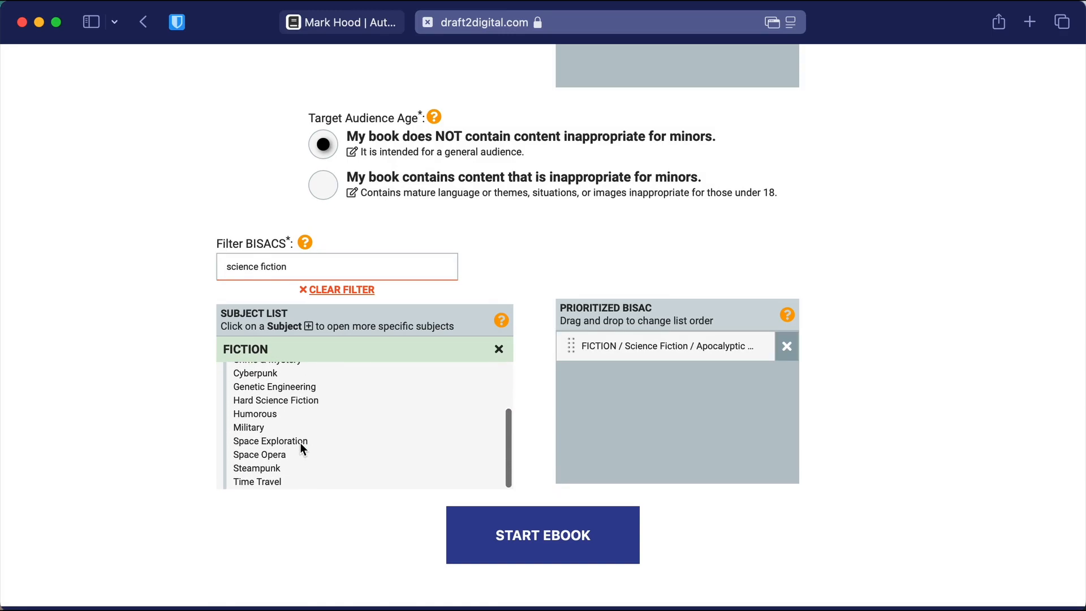
pyautogui.scroll(5, 300, 447)
pyautogui.click(275, 384)
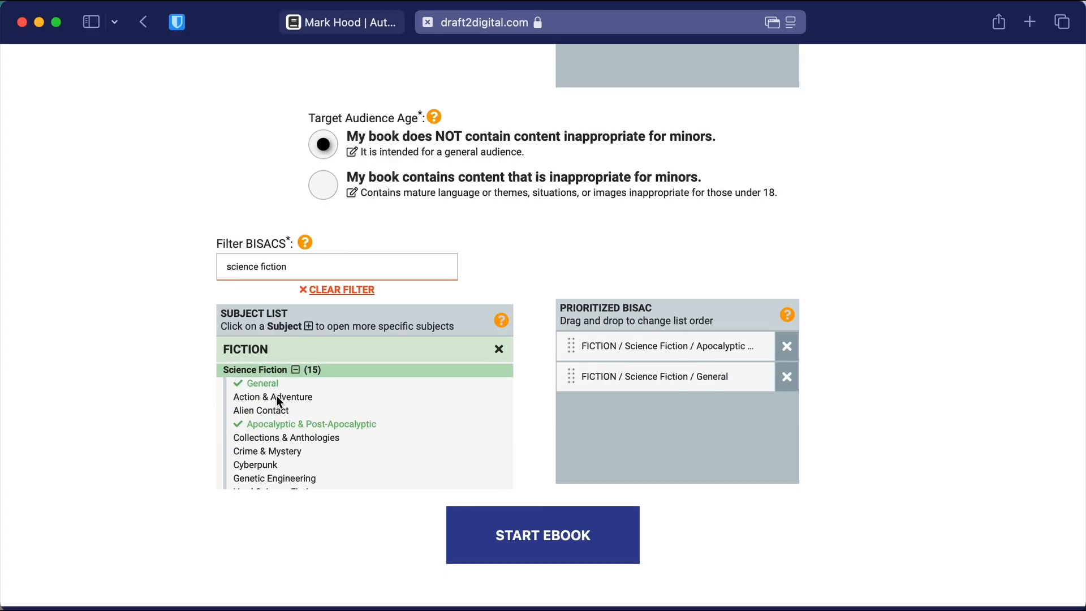
pyautogui.click(273, 411)
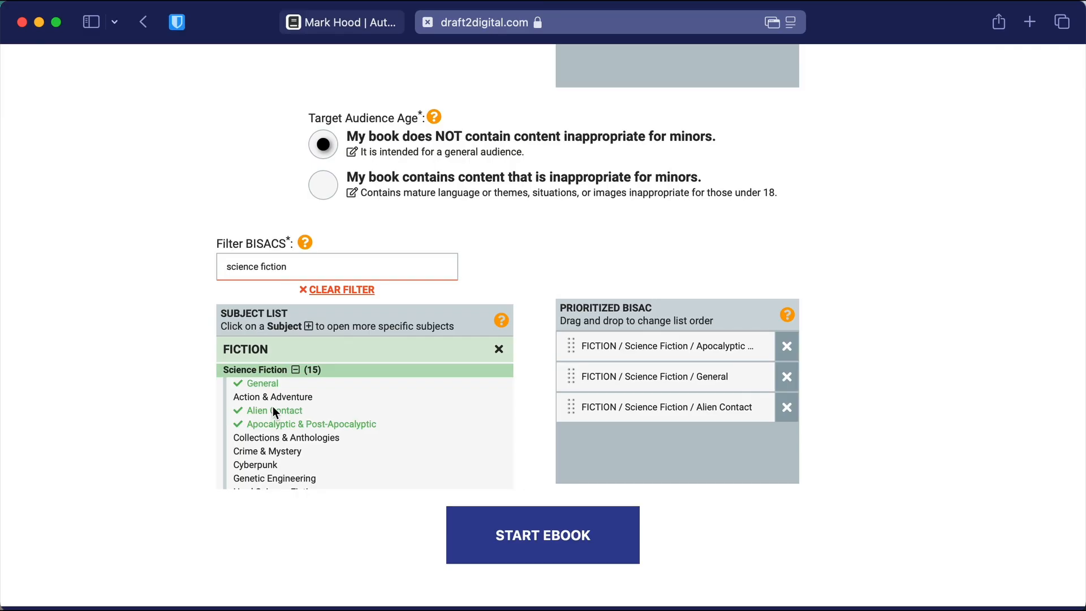
pyautogui.click(274, 398)
pyautogui.scroll(-4, 308, 453)
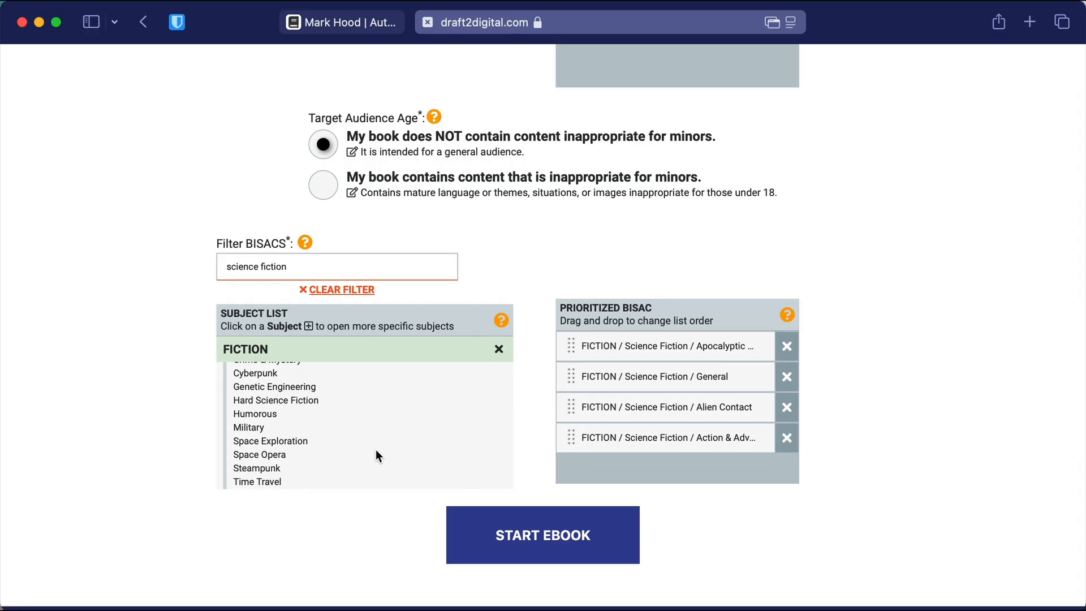
pyautogui.click(570, 540)
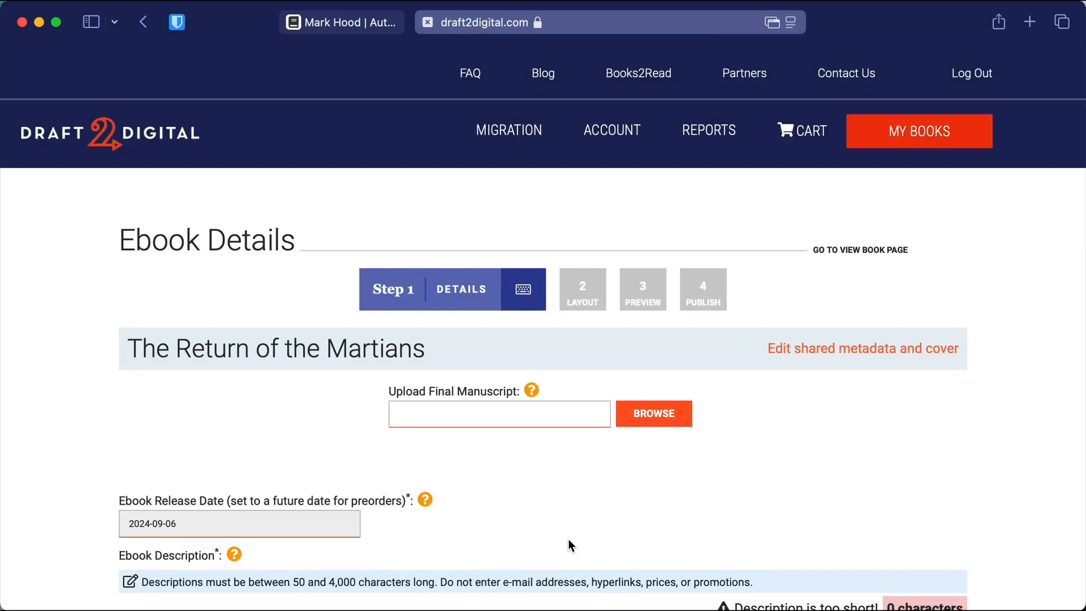
# Upload "01 The Return of the Martians.epub" from the ROTM folder as the final manuscript.
pyautogui.click(537, 413)
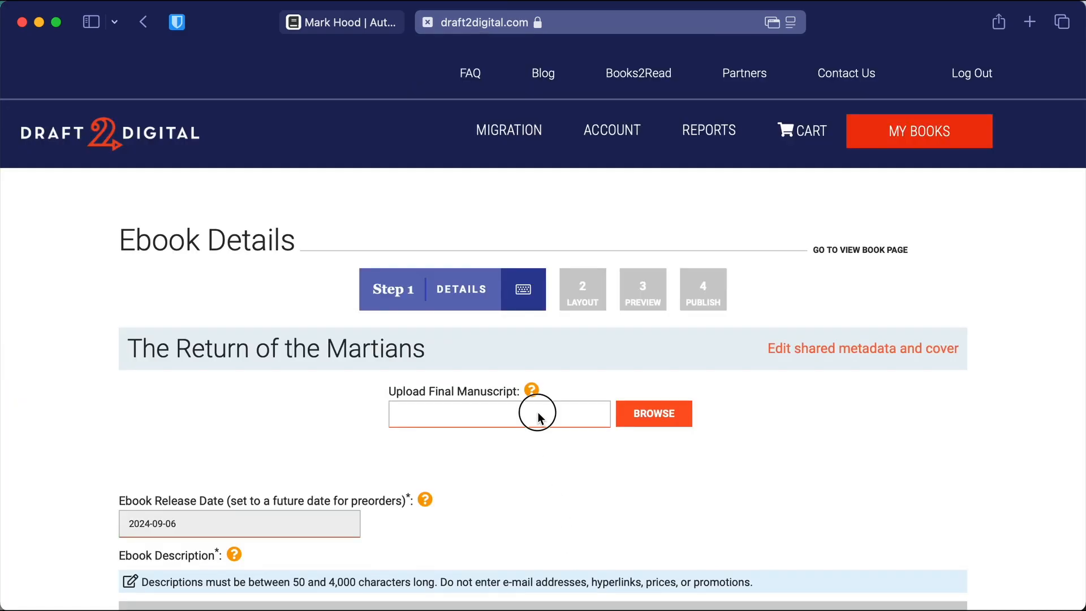
pyautogui.click(669, 418)
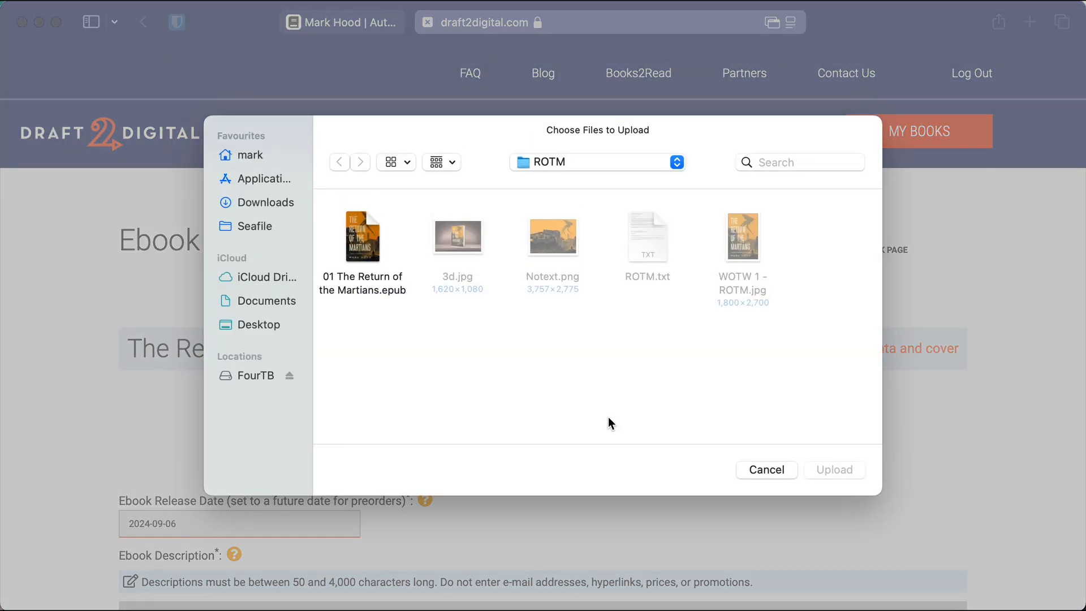
pyautogui.click(366, 242)
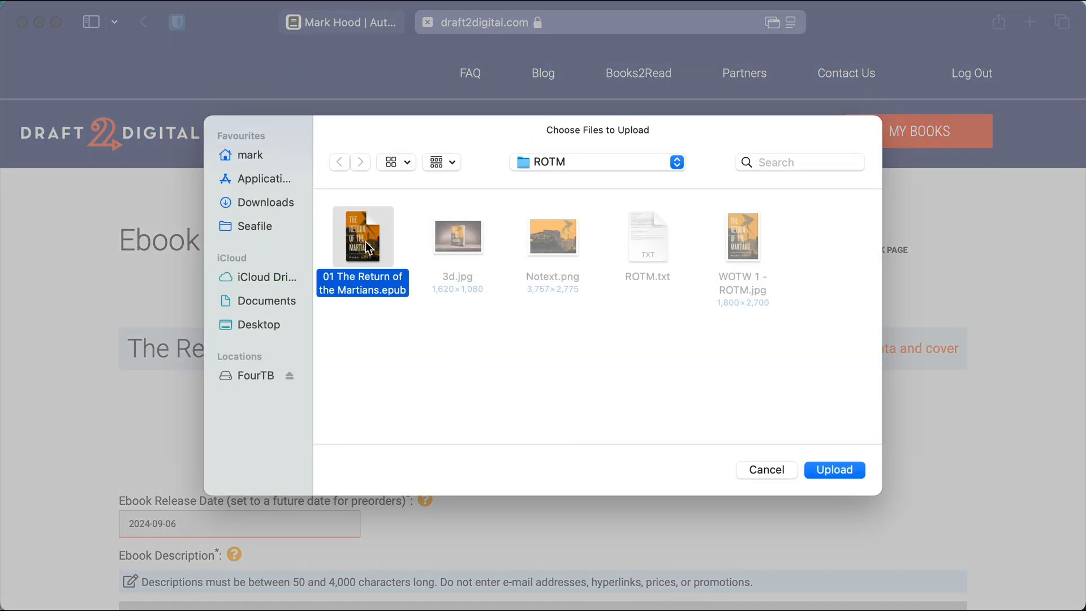
pyautogui.click(829, 469)
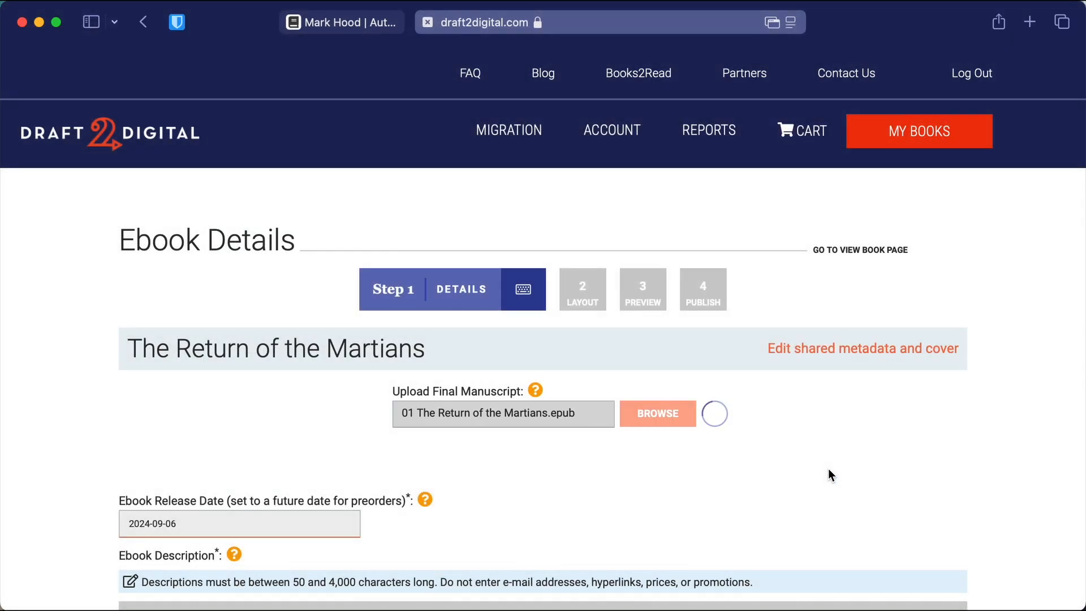
# Set the ebook release date to 2022-03-01.
pyautogui.scroll(-1, 829, 474)
pyautogui.scroll(-4, 828, 468)
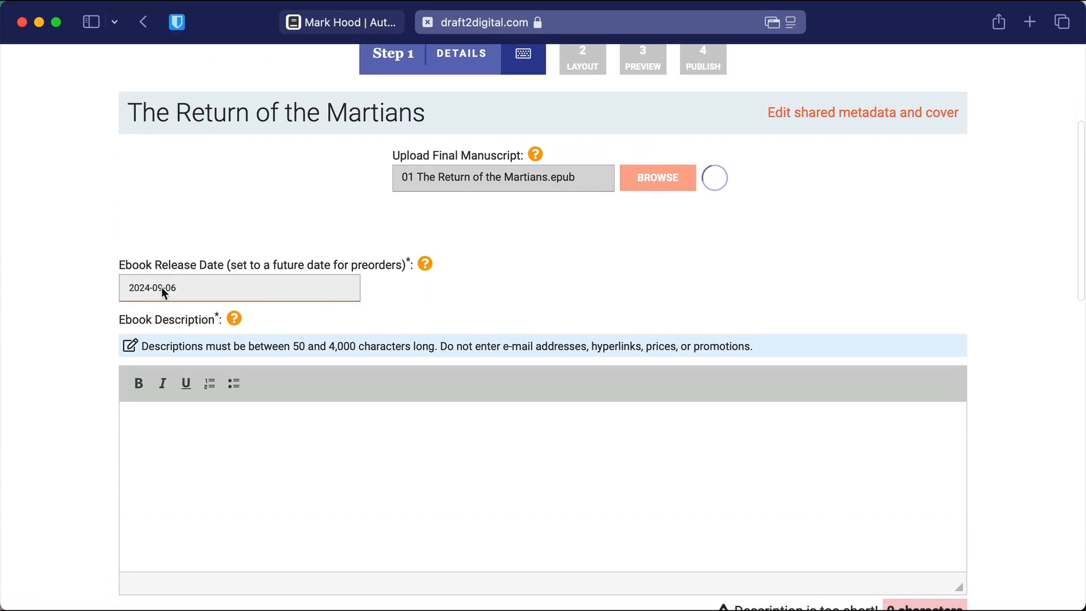
pyautogui.click(161, 290)
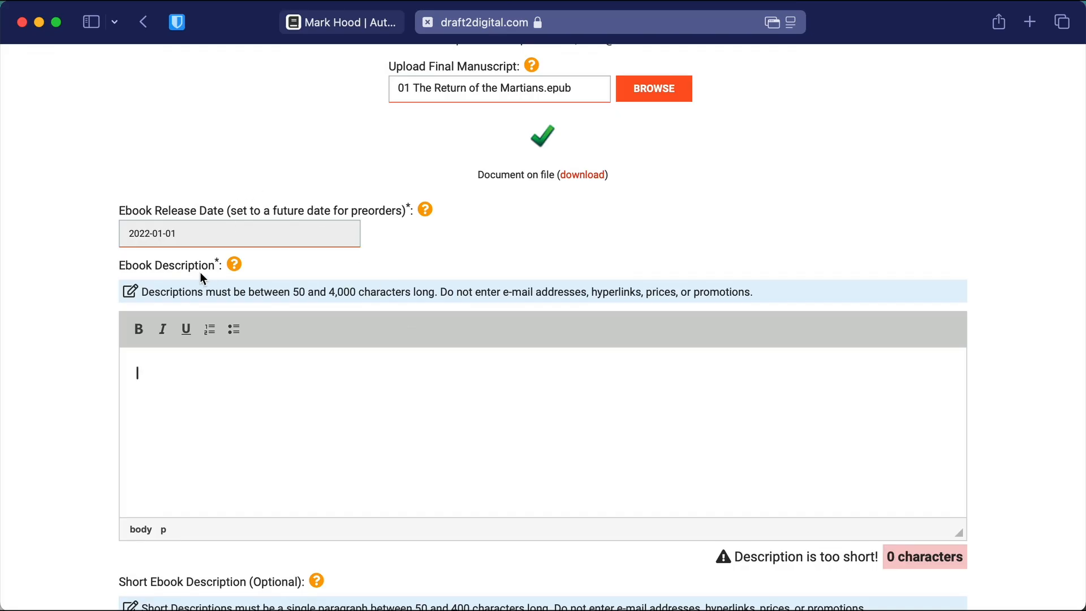
pyautogui.click(180, 232)
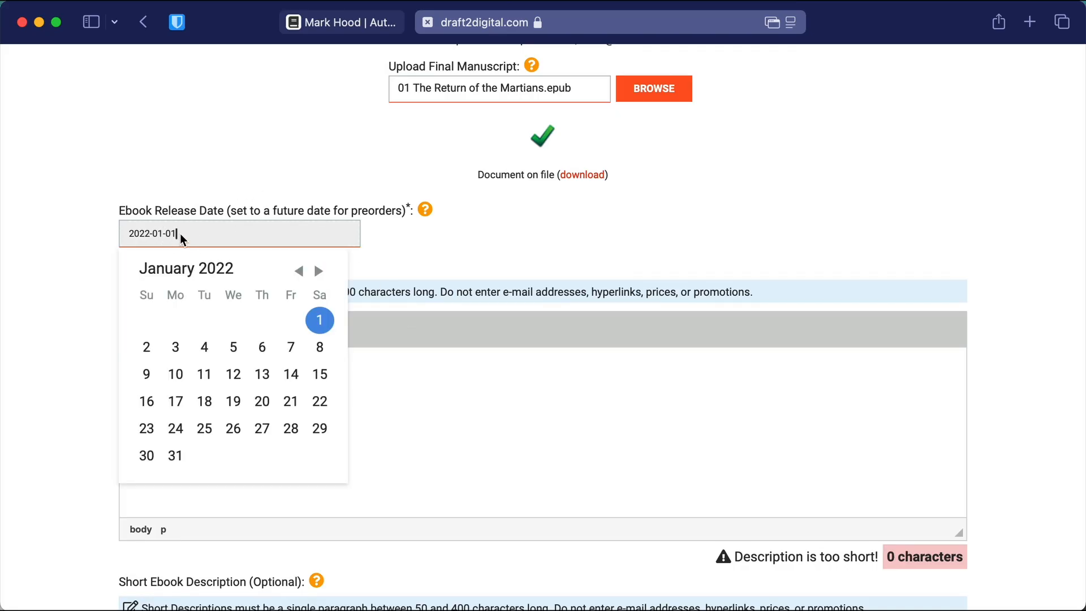
pyautogui.click(319, 272)
pyautogui.click(319, 271)
pyautogui.click(204, 320)
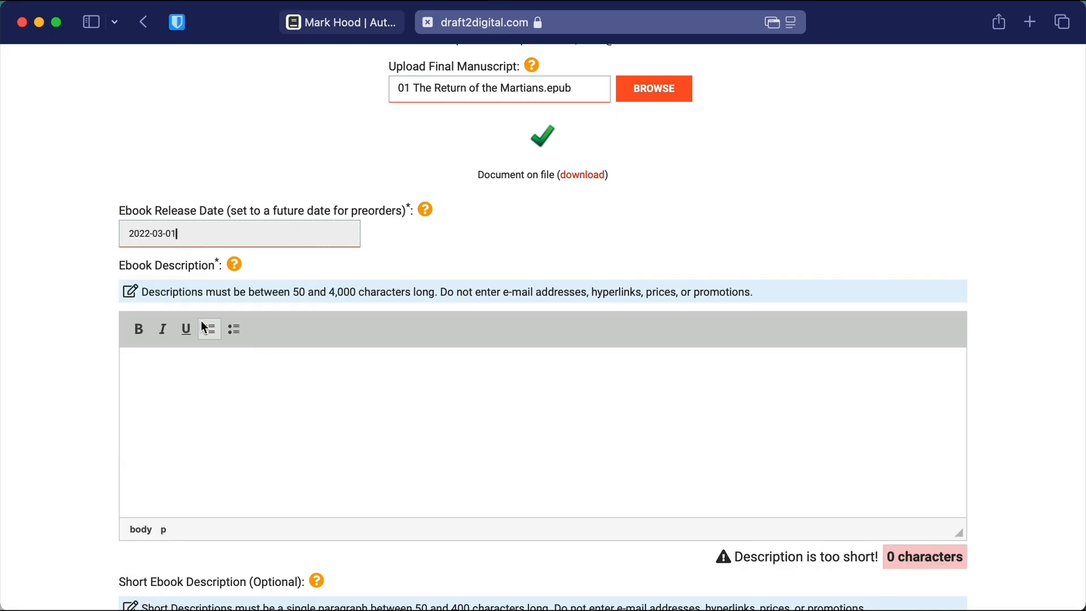
# Copy the blurb from "They're coming back." to "join the resistance." in ROTM.txt and paste it as the ebook description.
pyautogui.click(318, 413)
pyautogui.press('super+Tab')
pyautogui.press('super+Tab')
pyautogui.press('super+Tab')
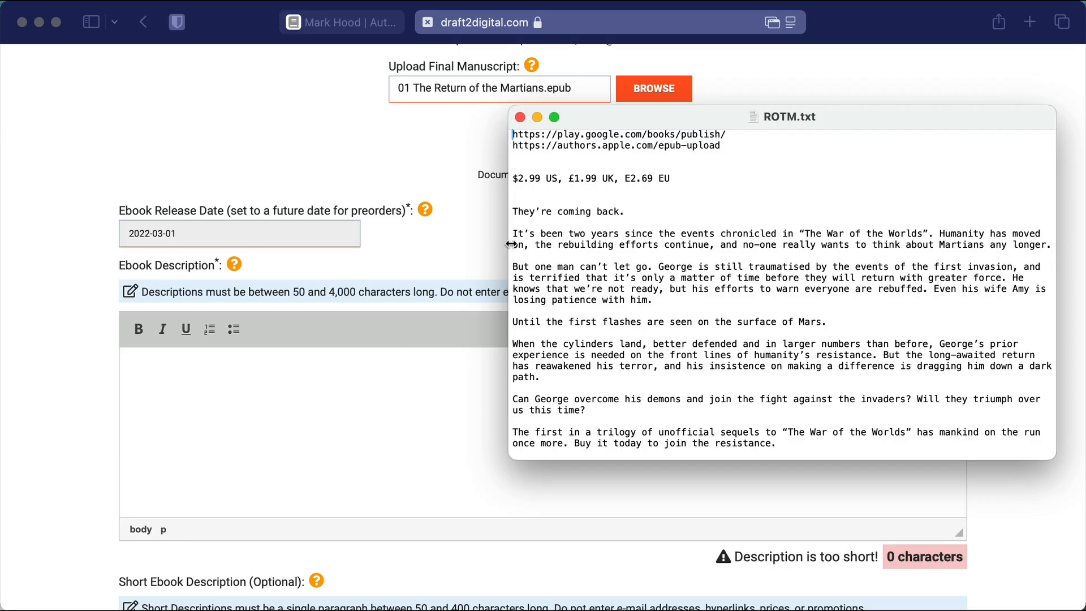
pyautogui.moveTo(512, 211); pyautogui.dragTo(780, 385)
pyautogui.press('super+c')
pyautogui.click(365, 446)
pyautogui.press('super+v')
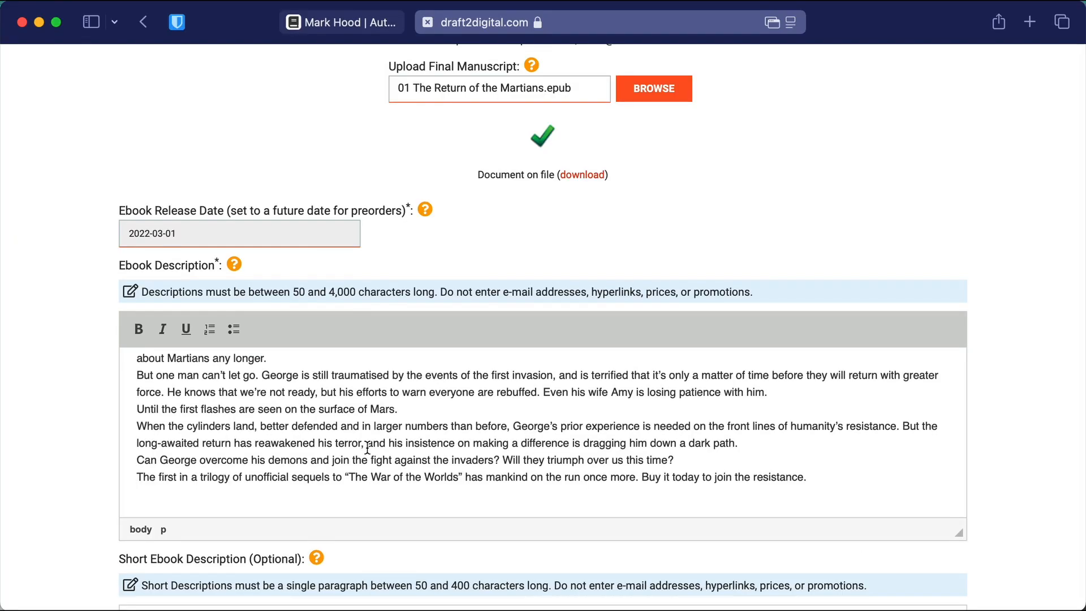
# Make the opening line "They're coming back." of the ebook description bold.
pyautogui.press('super+Up')
pyautogui.press('shift+super+Right')
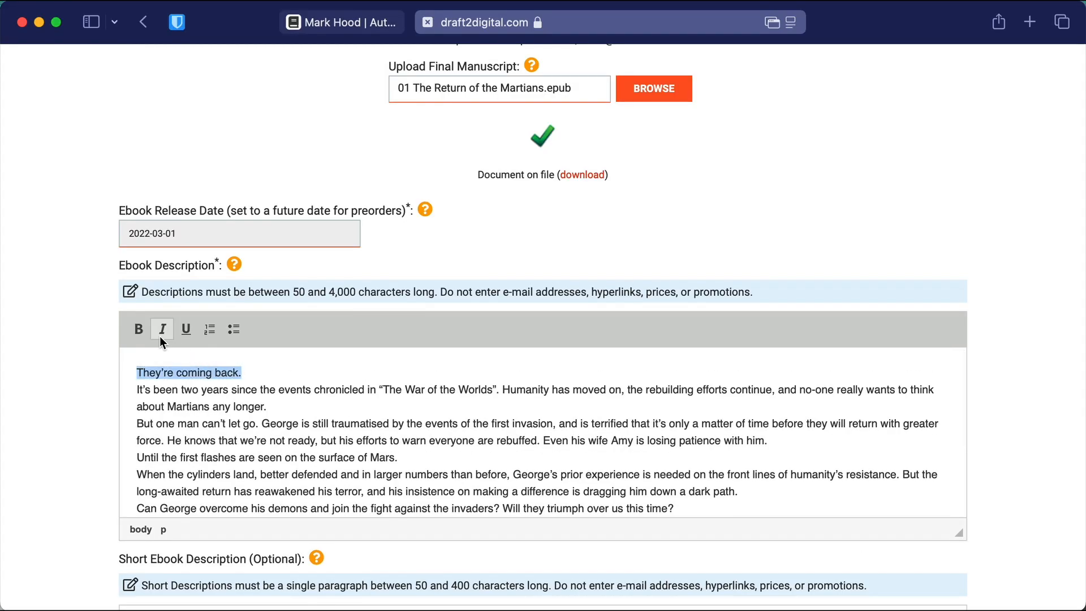
pyautogui.click(138, 329)
# Insert blank lines between the description's paragraphs, from the opening line down to "Can George overcome his demons".
pyautogui.click(290, 376)
pyautogui.press('Return')
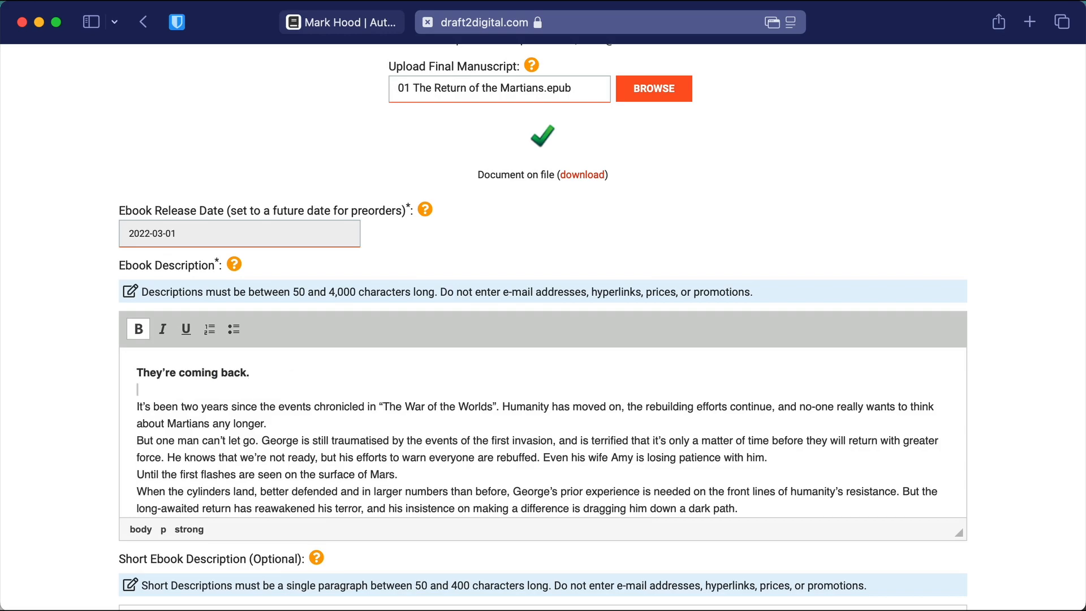
pyautogui.press('Down')
pyautogui.press('Down')
pyautogui.press('Down')
pyautogui.press('Return')
pyautogui.press('Down')
pyautogui.press('Down')
pyautogui.press('Return')
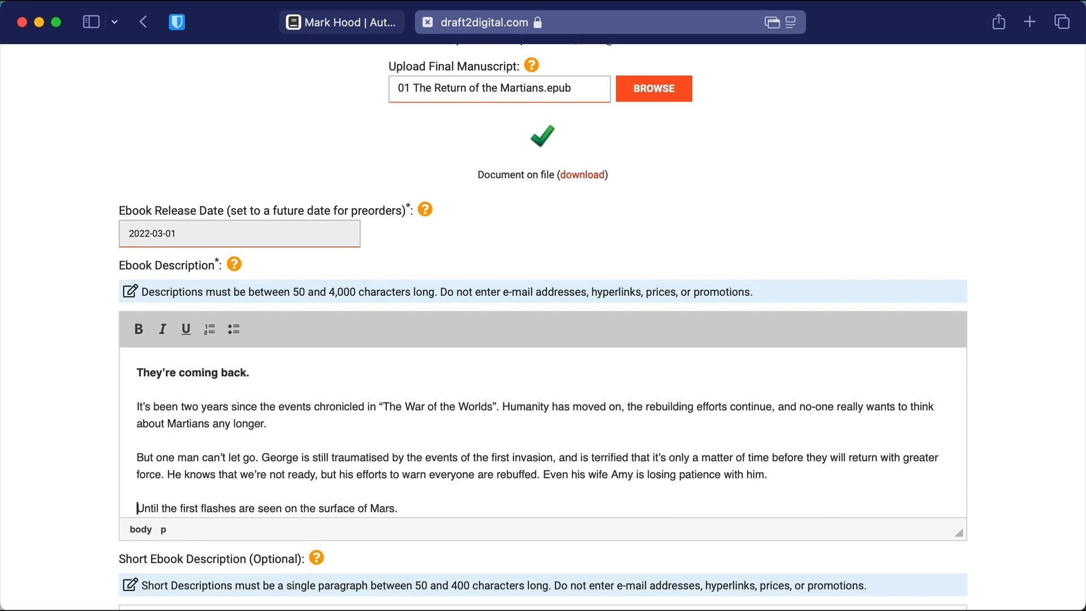
pyautogui.press('Down')
pyautogui.press('Return')
pyautogui.press('Down')
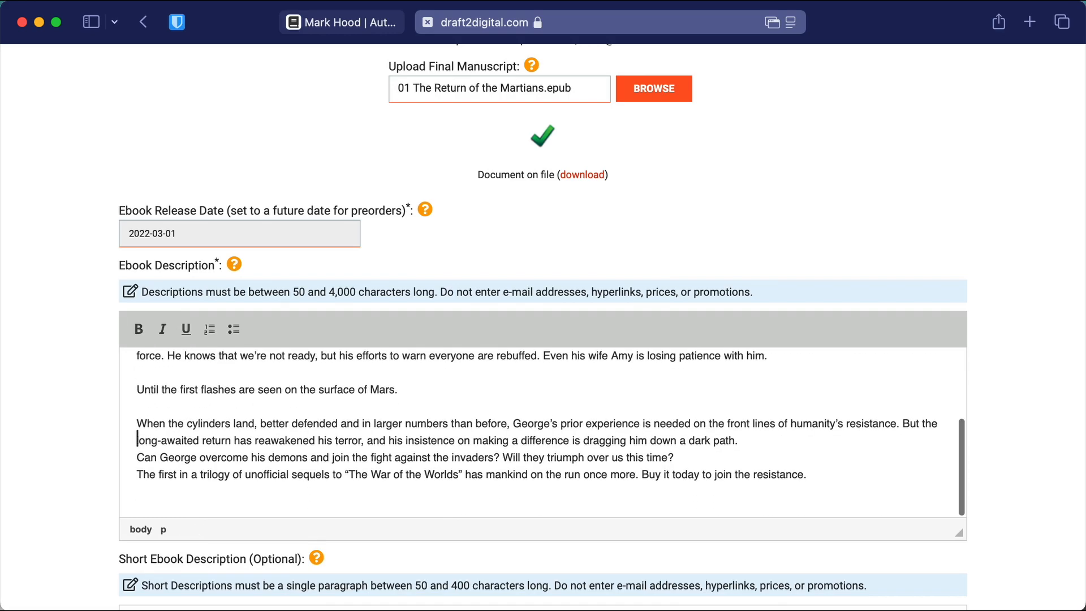
pyautogui.press('Down')
pyautogui.press('Return')
pyautogui.scroll(-1, 295, 371)
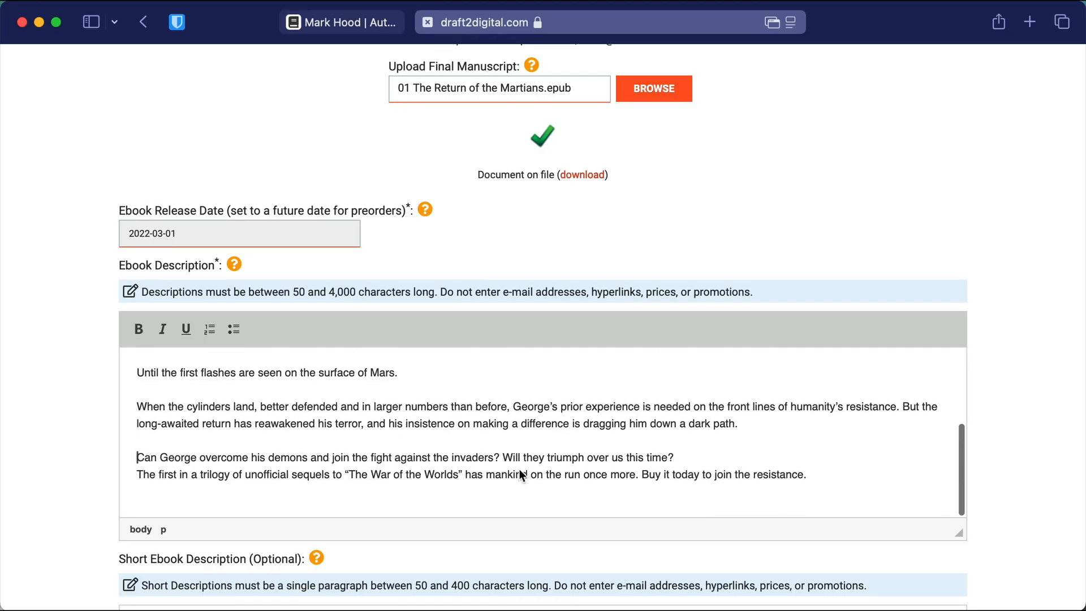
# Review the optional short description, collection, split payments and non-author contributor settings, including their help notes.
pyautogui.scroll(-4, 514, 468)
pyautogui.scroll(-3, 521, 470)
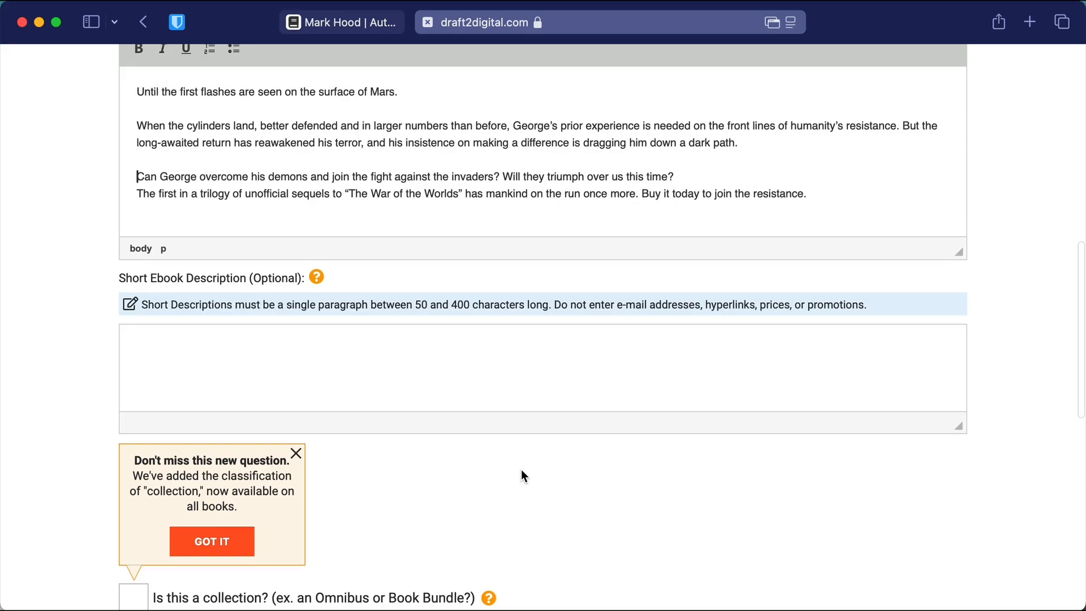
pyautogui.click(521, 378)
pyautogui.moveTo(318, 276)
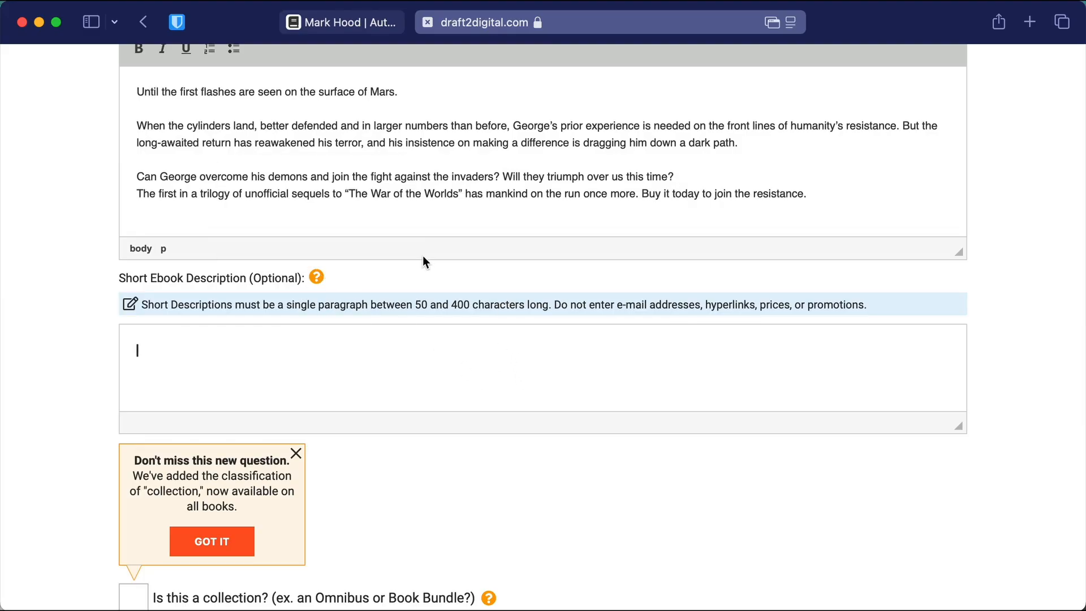
pyautogui.scroll(-5, 414, 356)
pyautogui.scroll(-3, 414, 362)
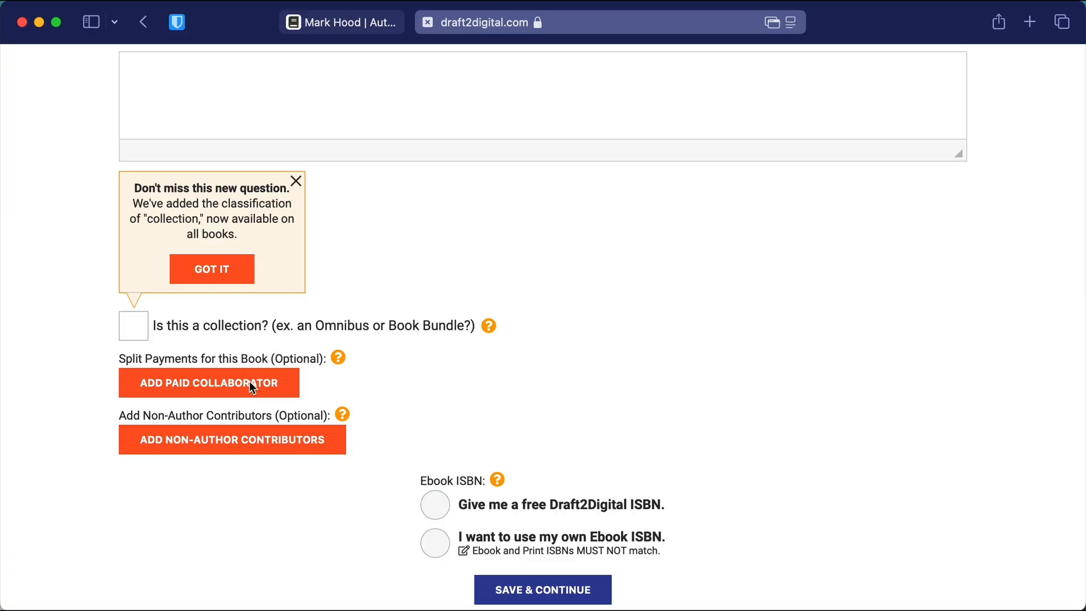
pyautogui.moveTo(338, 358)
pyautogui.moveTo(340, 415)
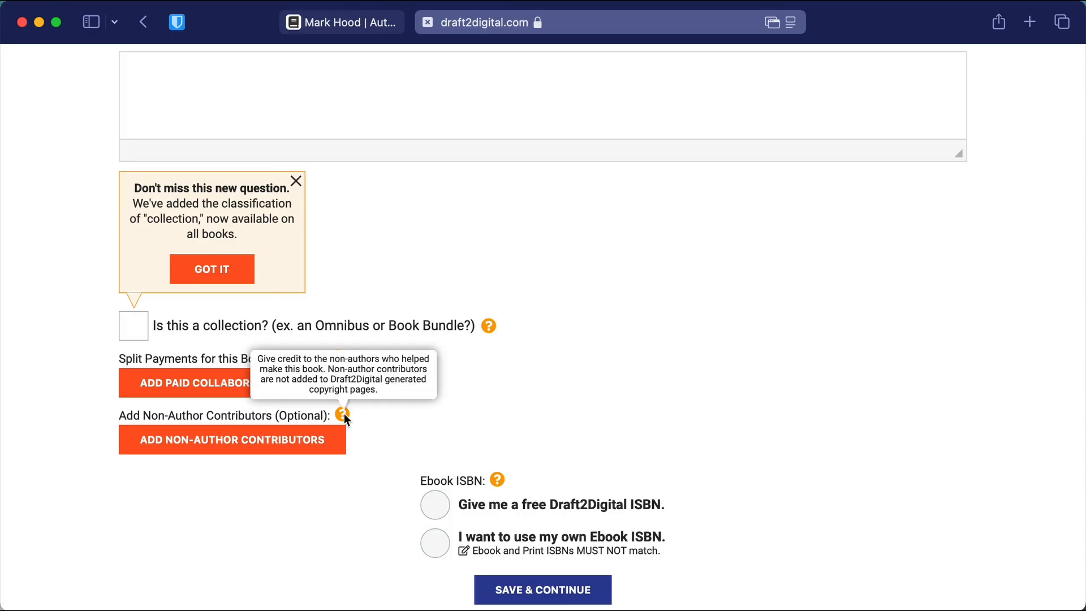
pyautogui.click(448, 546)
pyautogui.scroll(-2, 449, 548)
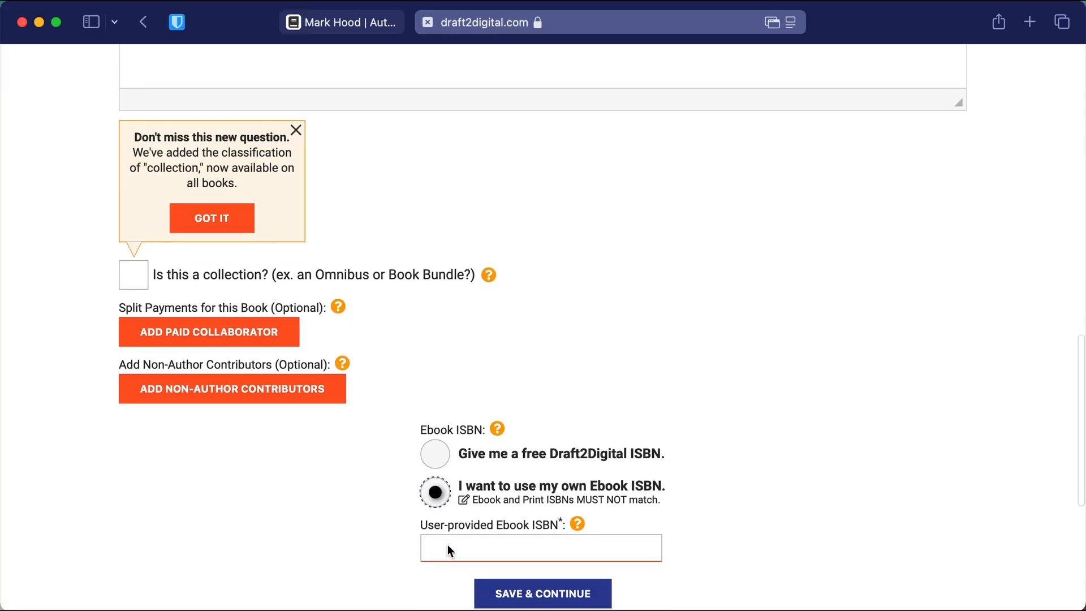
pyautogui.scroll(-5, 448, 546)
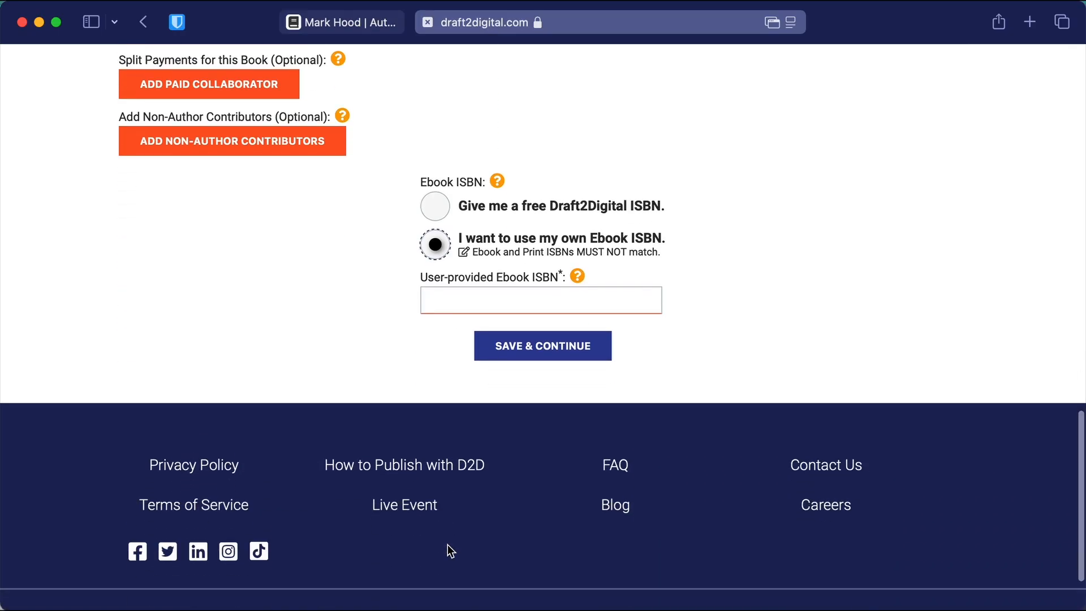
pyautogui.press('super+Tab')
pyautogui.scroll(-5, 762, 377)
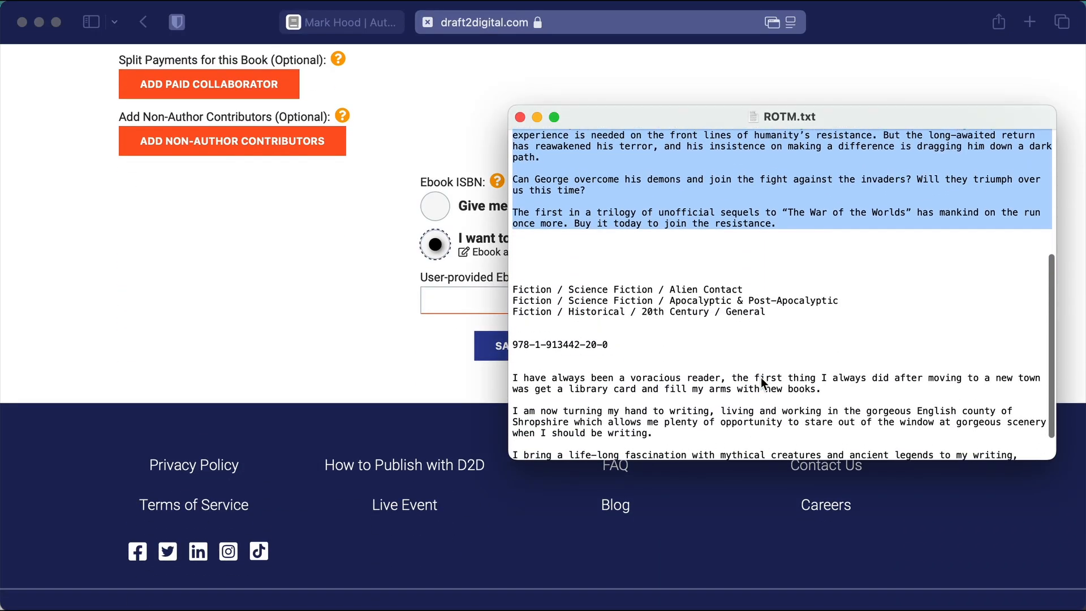
pyautogui.moveTo(610, 343); pyautogui.dragTo(486, 351)
pyautogui.press('super+c')
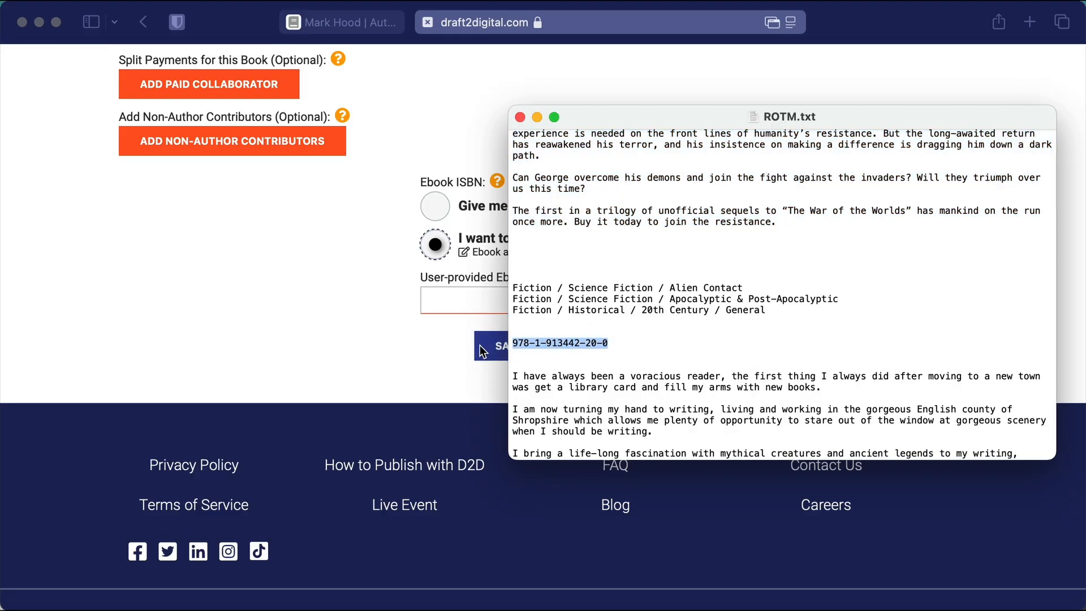
pyautogui.click(457, 295)
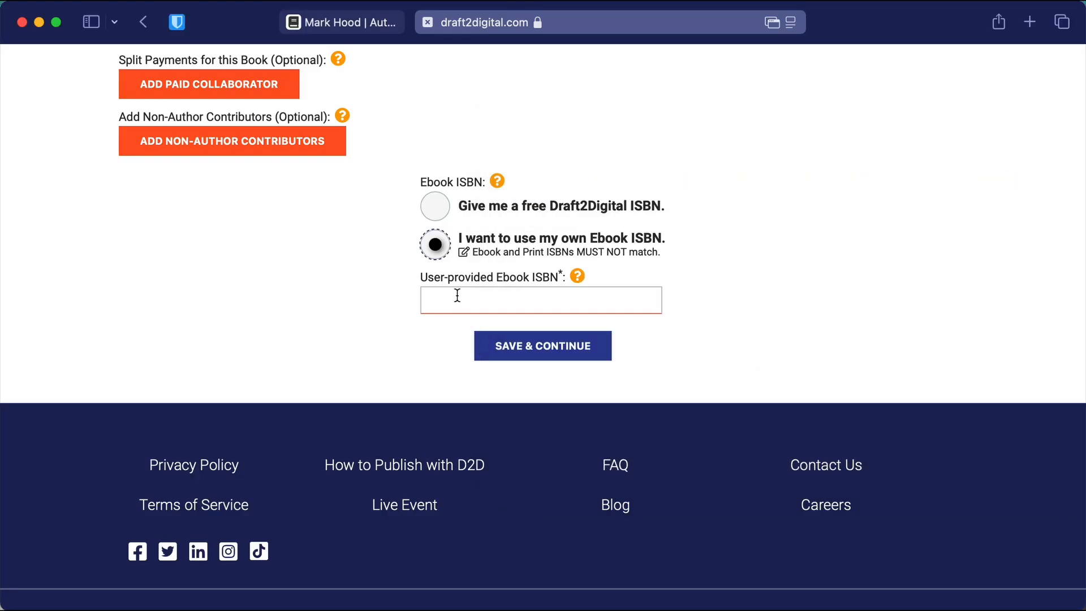
pyautogui.click(457, 301)
pyautogui.press('super+v')
pyautogui.click(542, 345)
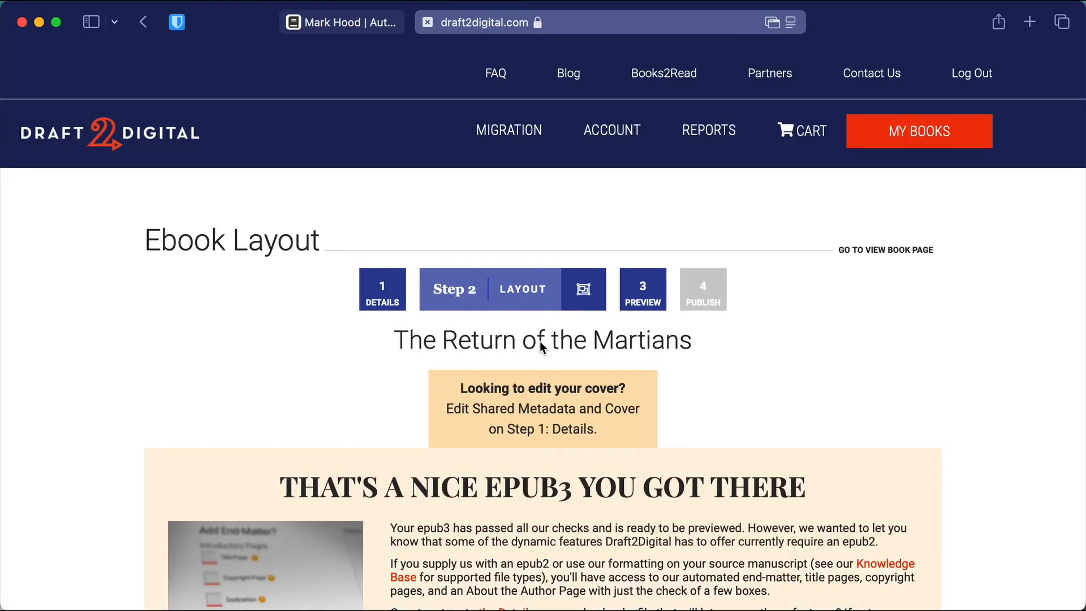
# Read the EPUB3 notice on the Ebook Layout page, then save and continue to the preview.
pyautogui.scroll(-1, 710, 455)
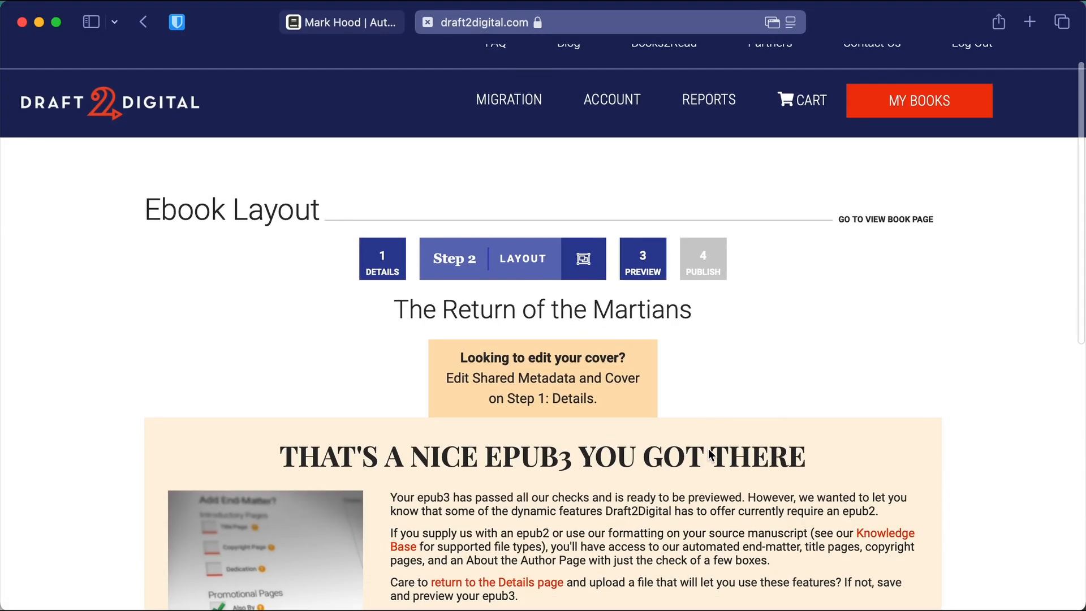
pyautogui.scroll(-4, 710, 453)
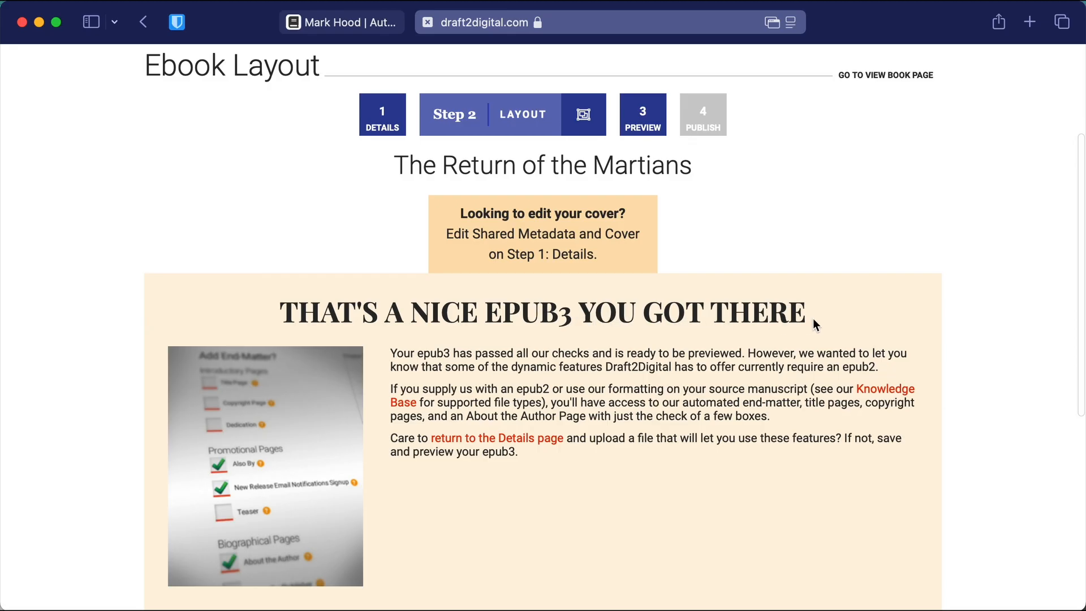
pyautogui.scroll(-3, 813, 320)
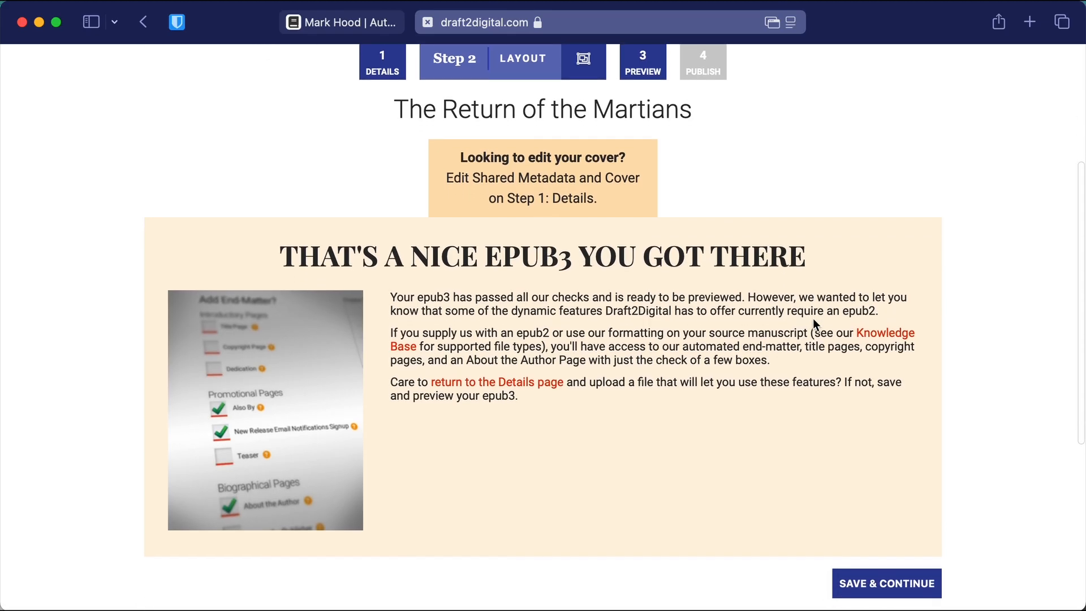
pyautogui.scroll(-2, 813, 323)
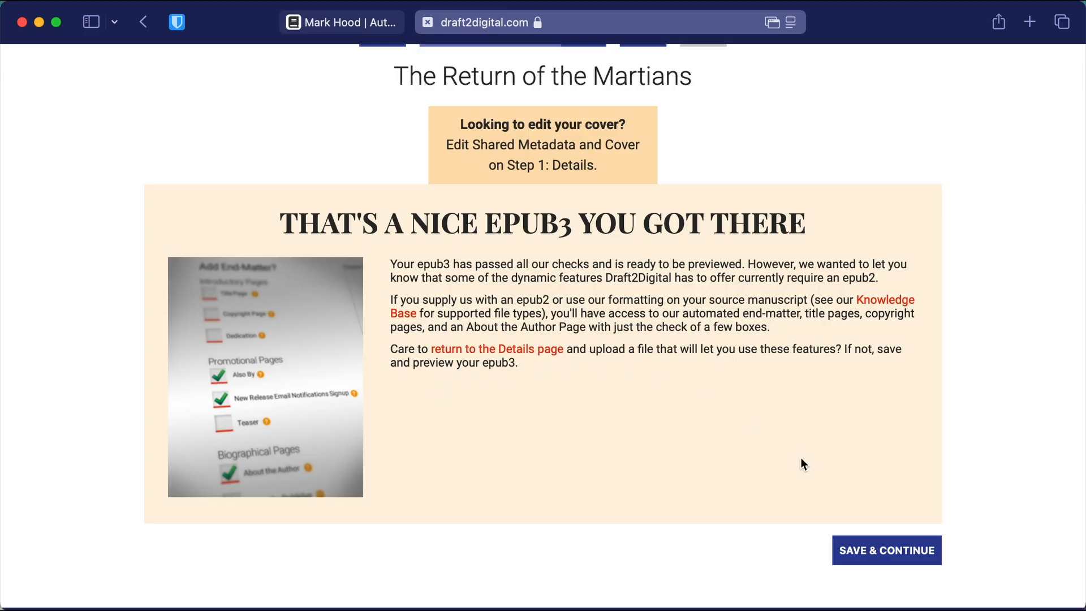
pyautogui.click(897, 554)
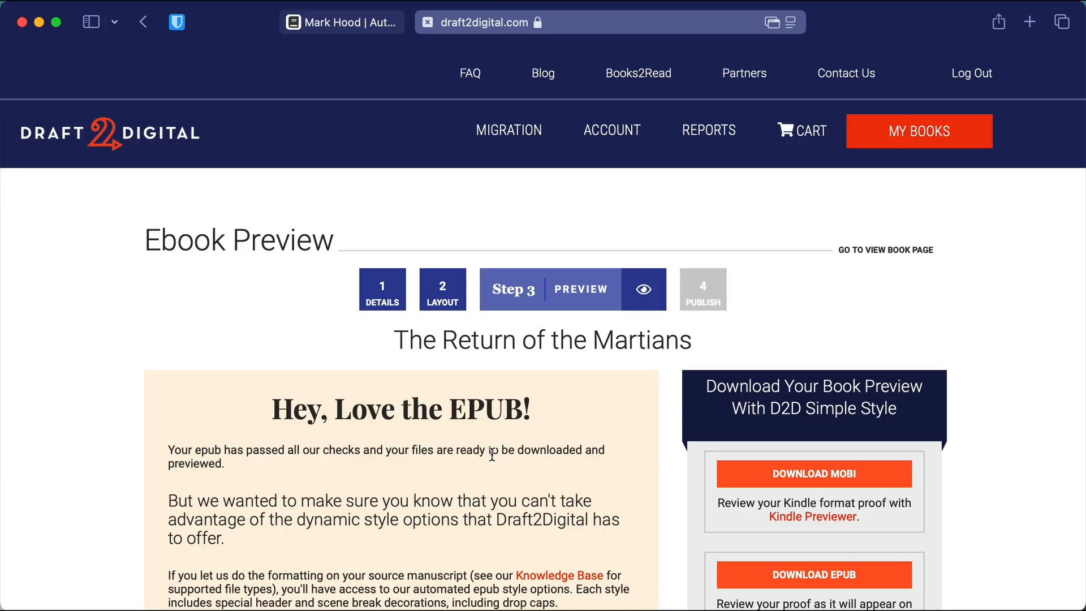
pyautogui.scroll(-5, 444, 417)
pyautogui.scroll(-2, 443, 416)
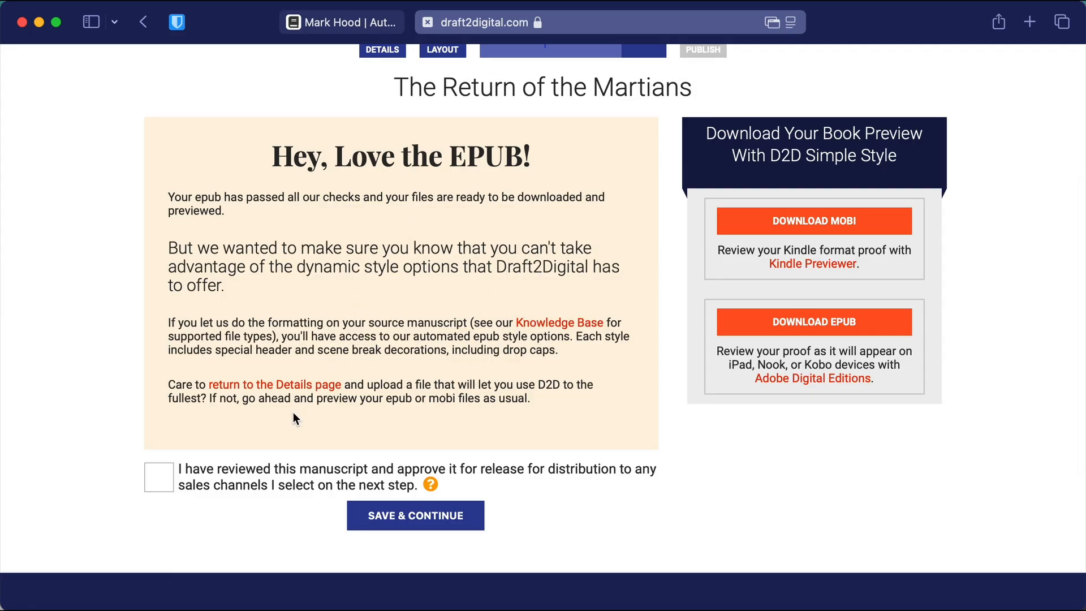
pyautogui.scroll(3, 598, 267)
pyautogui.scroll(-5, 598, 267)
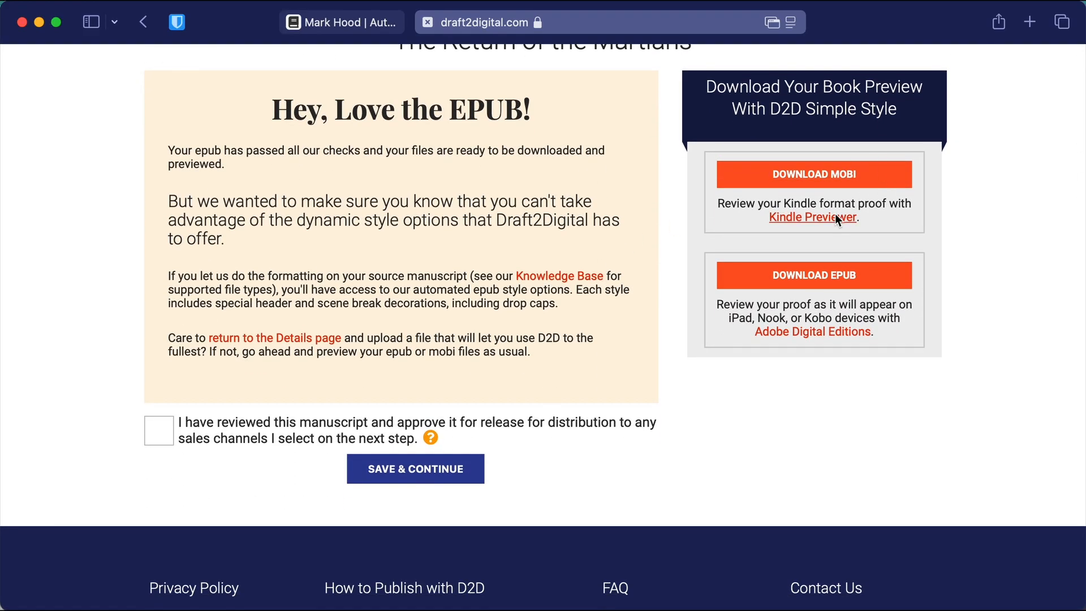
pyautogui.click(821, 277)
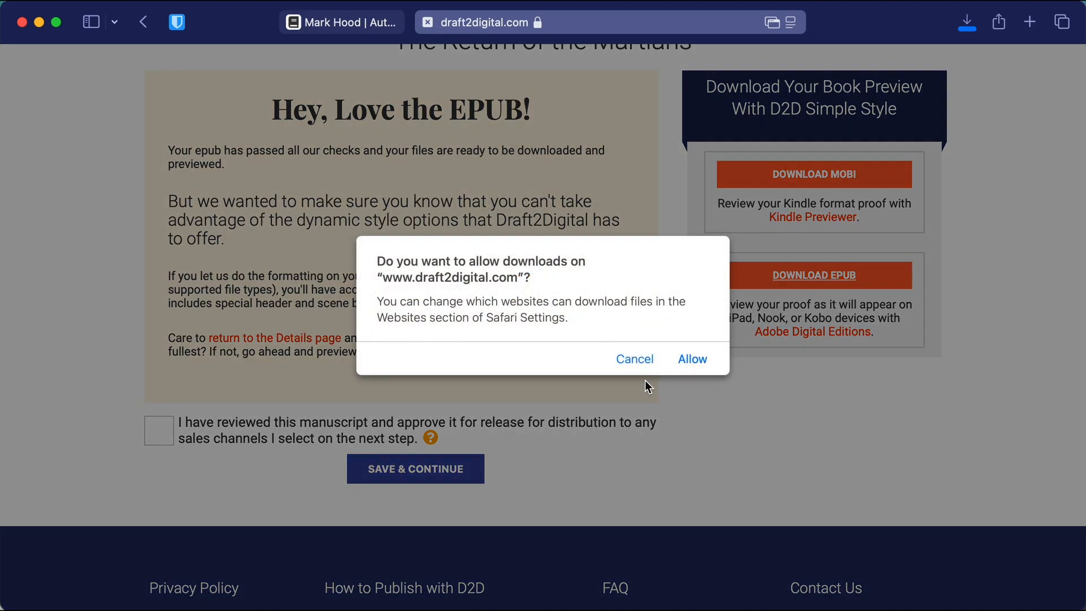
pyautogui.click(690, 361)
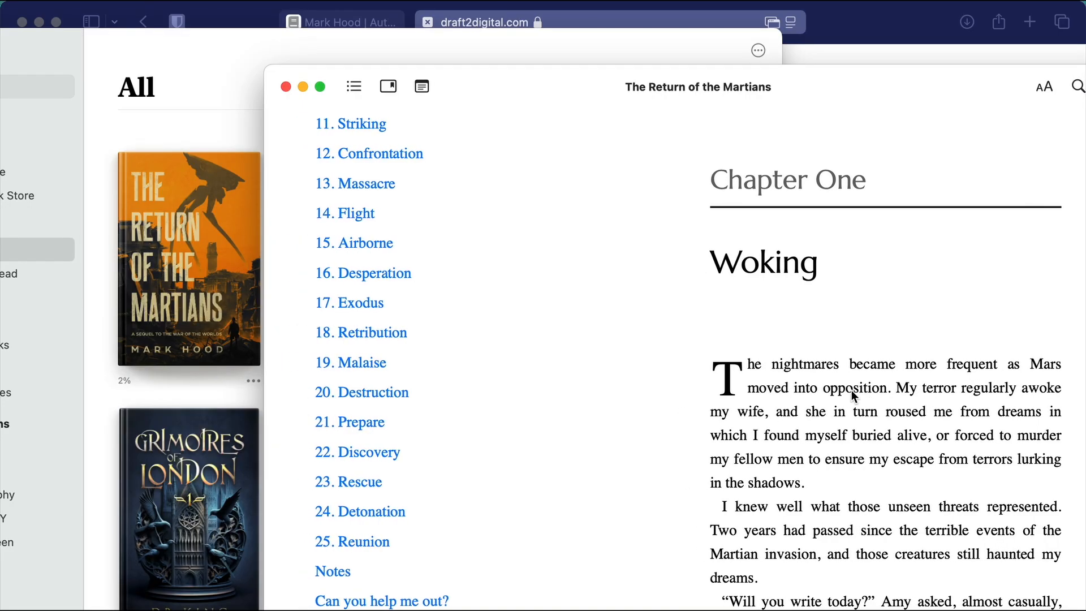
pyautogui.hscroll(5, 467, 353)
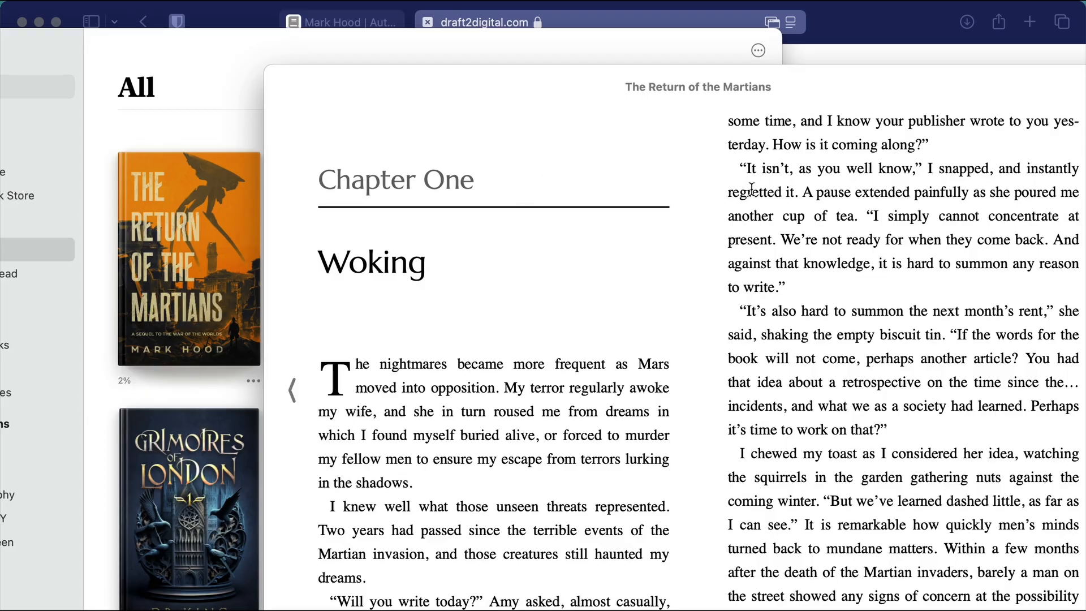
pyautogui.hscroll(5, 730, 222)
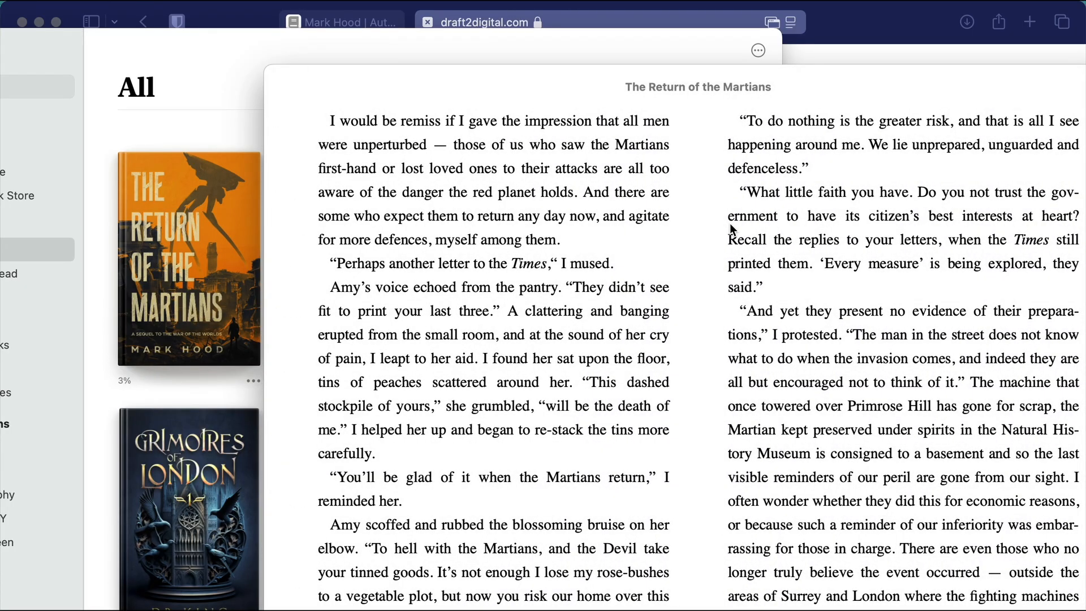
# Return to the Ebook Preview page, approve the reviewed manuscript for distribution, and continue to the Publish step.
pyautogui.press('super+Tab')
pyautogui.click(160, 433)
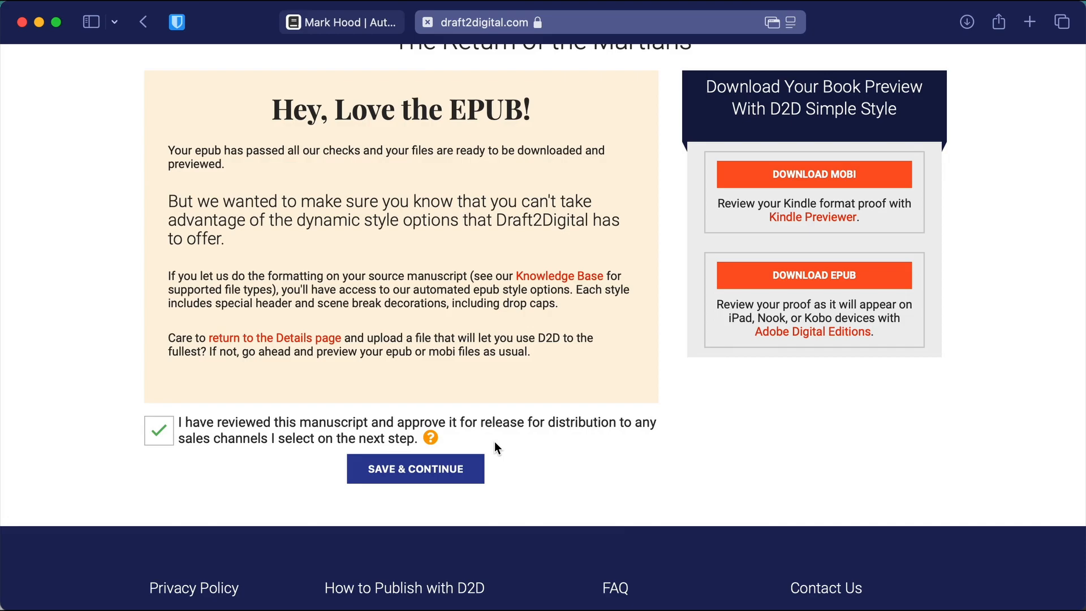
pyautogui.click(413, 472)
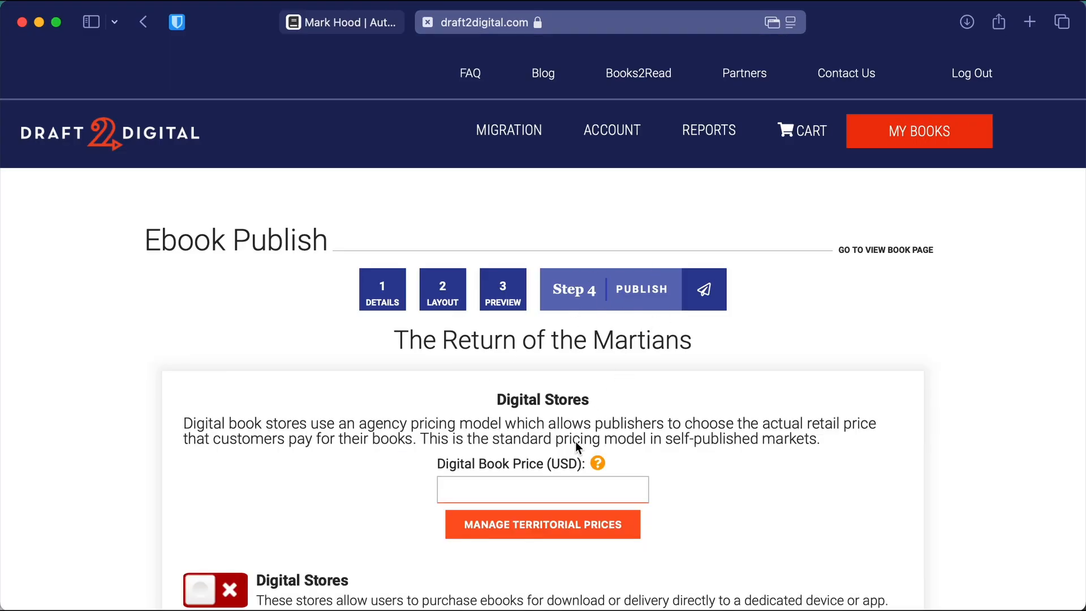
# Look up the US price in ROTM.txt and set the digital book price to 2.99 USD.
pyautogui.scroll(-5, 576, 444)
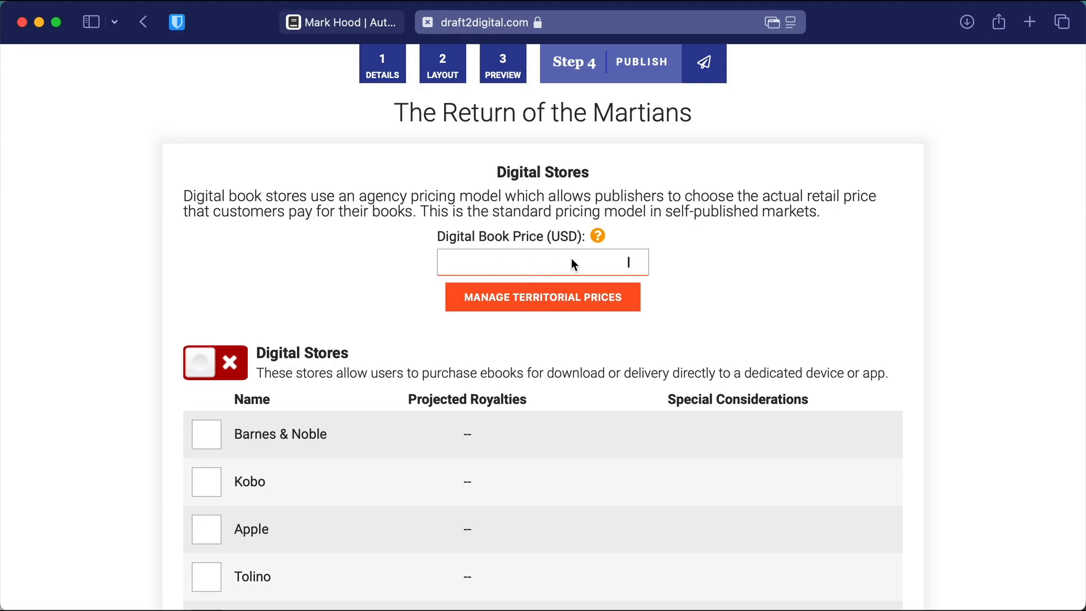
pyautogui.press('super+Tab')
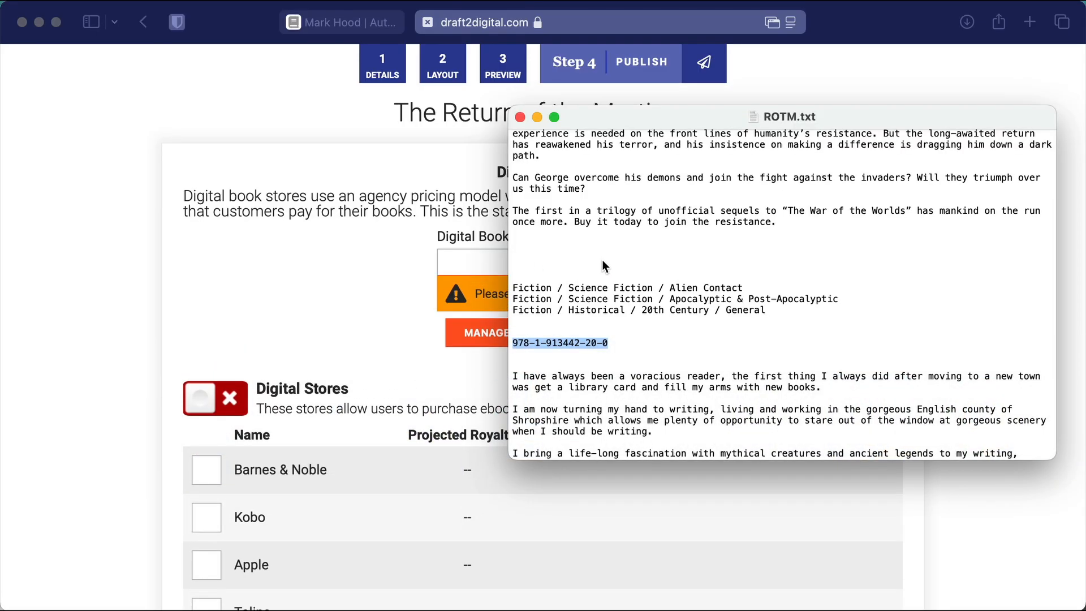
pyautogui.scroll(5, 601, 265)
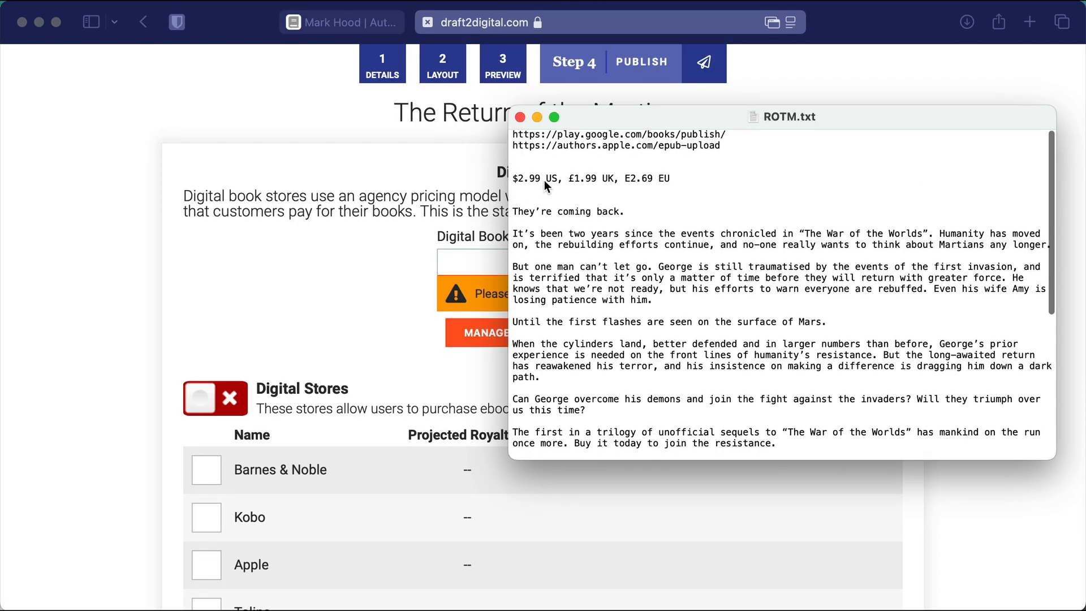
pyautogui.click(449, 269)
pyautogui.write('2.99')
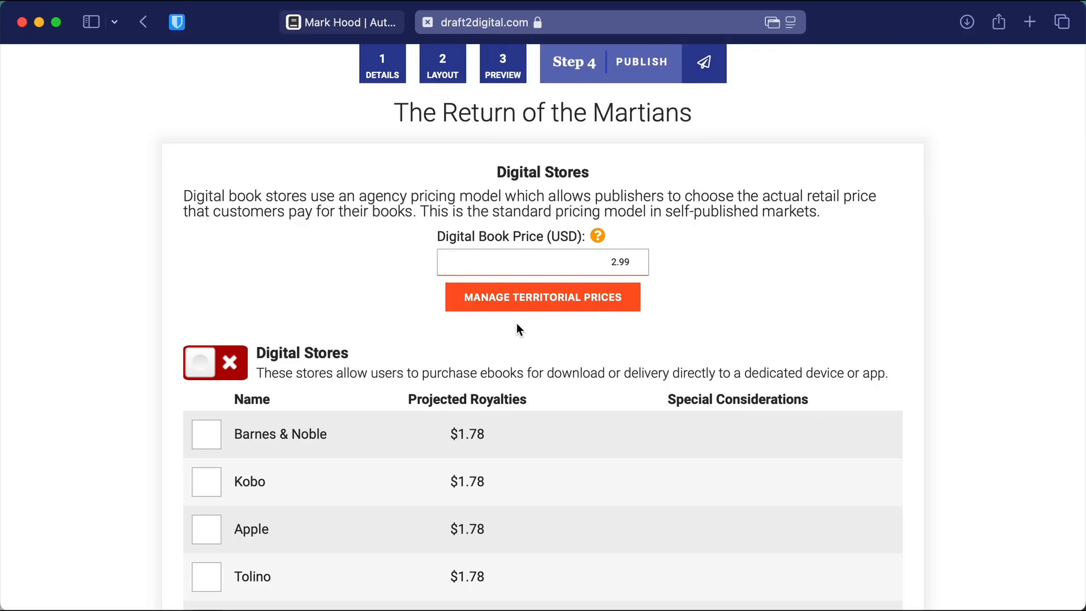
# Open the territorial prices and enable a custom British pound price of 1.99.
pyautogui.click(502, 302)
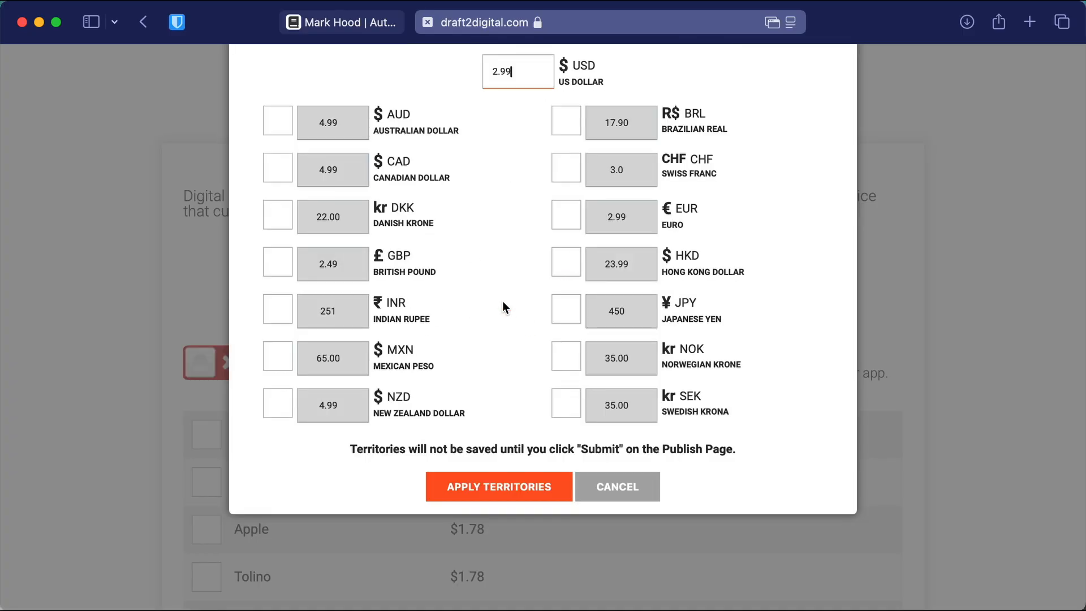
pyautogui.click(278, 263)
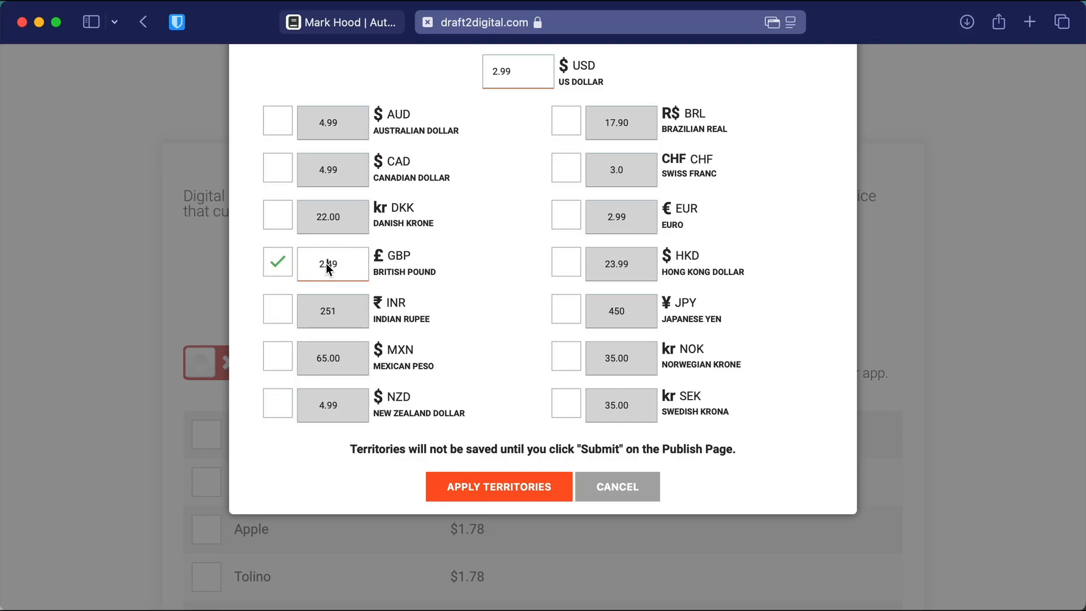
pyautogui.write('1.99')
pyautogui.press('BackSpace')
pyautogui.write('9')
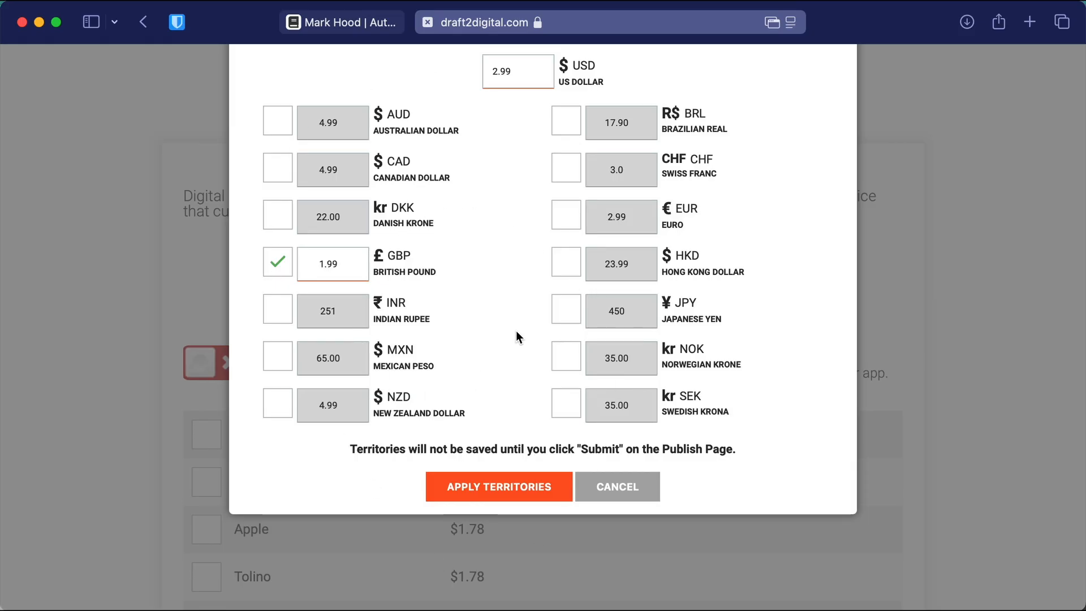
# Apply the territorial prices, and select all listed digital stores for distribution except Apple and Amazon.
pyautogui.click(515, 496)
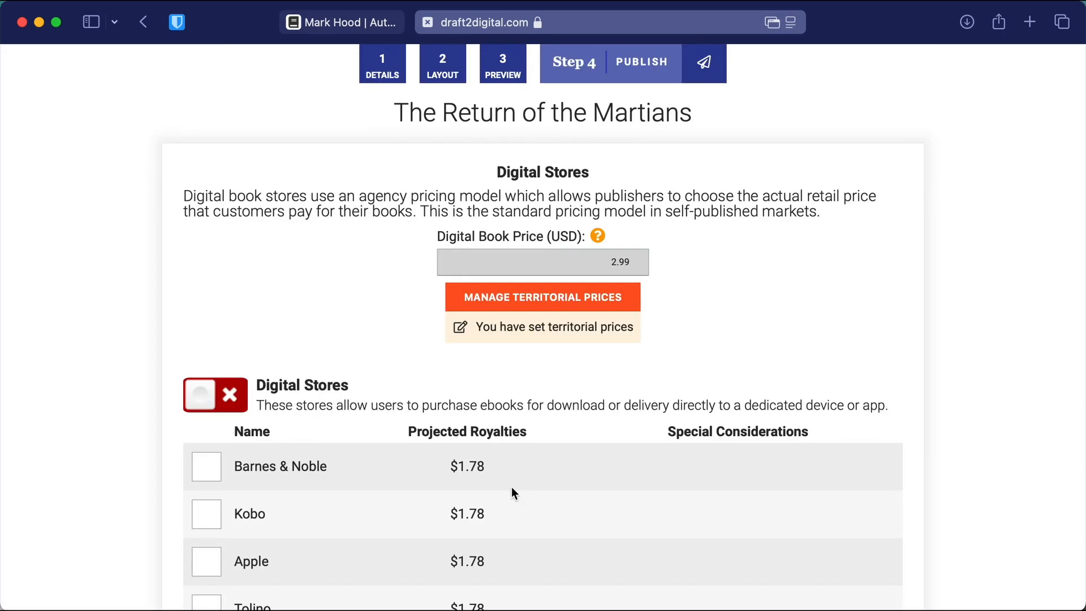
pyautogui.click(228, 396)
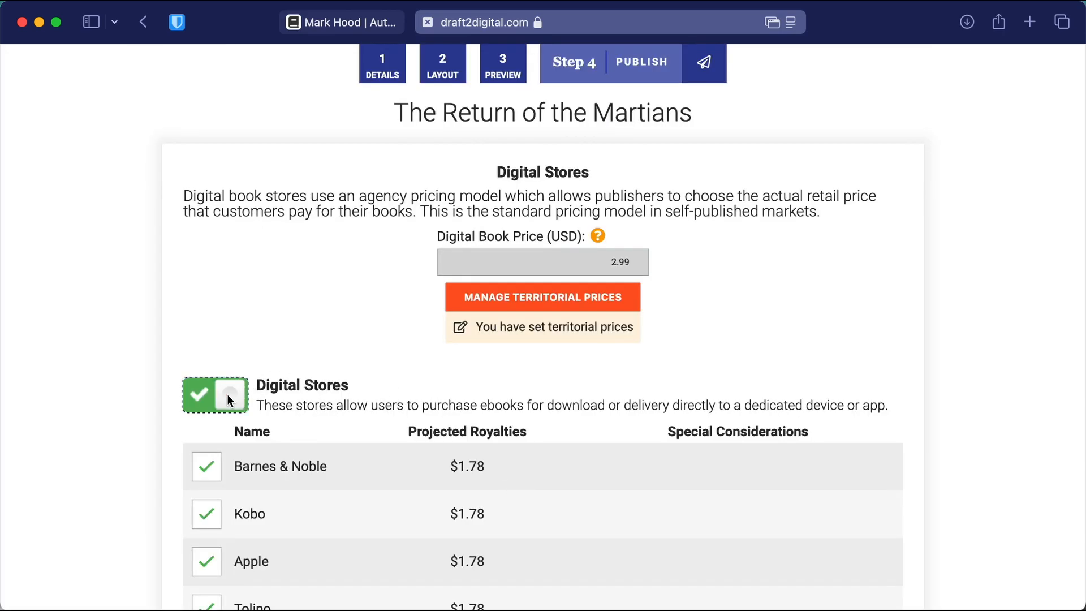
pyautogui.scroll(-5, 244, 416)
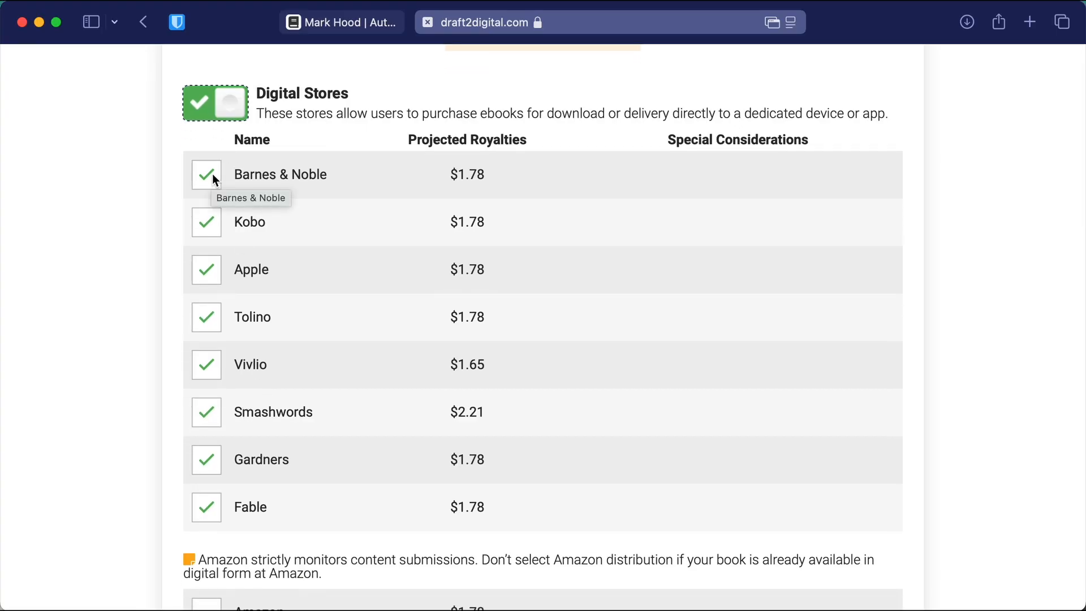
pyautogui.click(204, 283)
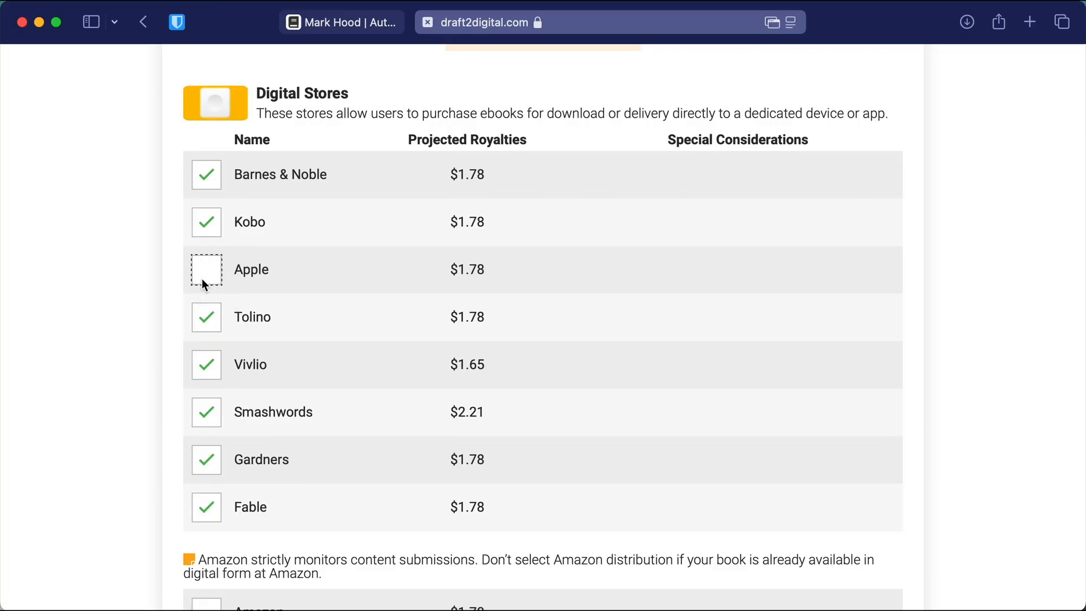
pyautogui.scroll(-2, 204, 283)
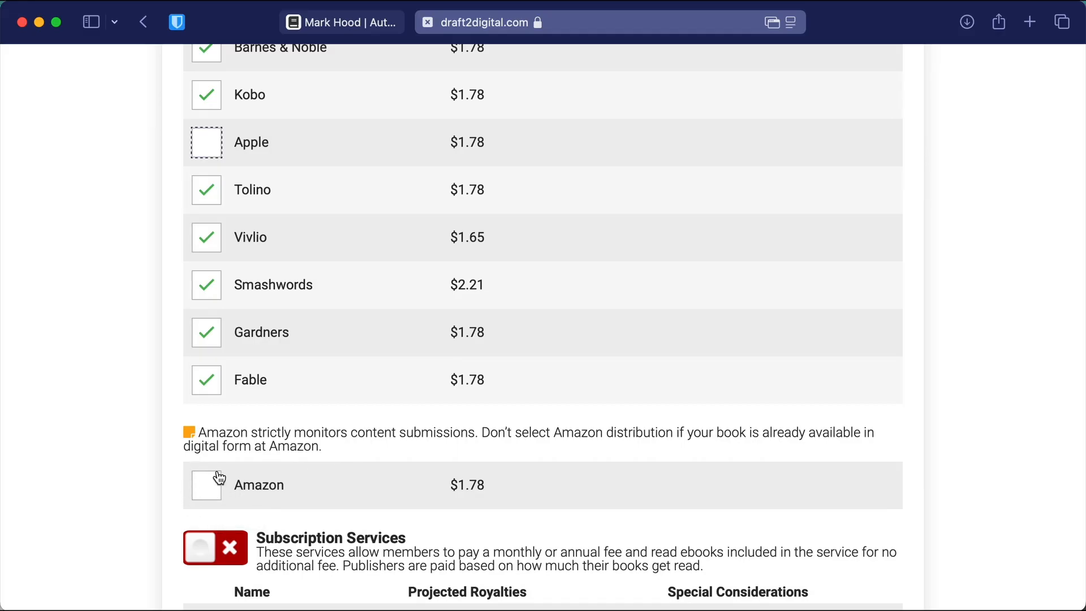
pyautogui.scroll(2, 210, 377)
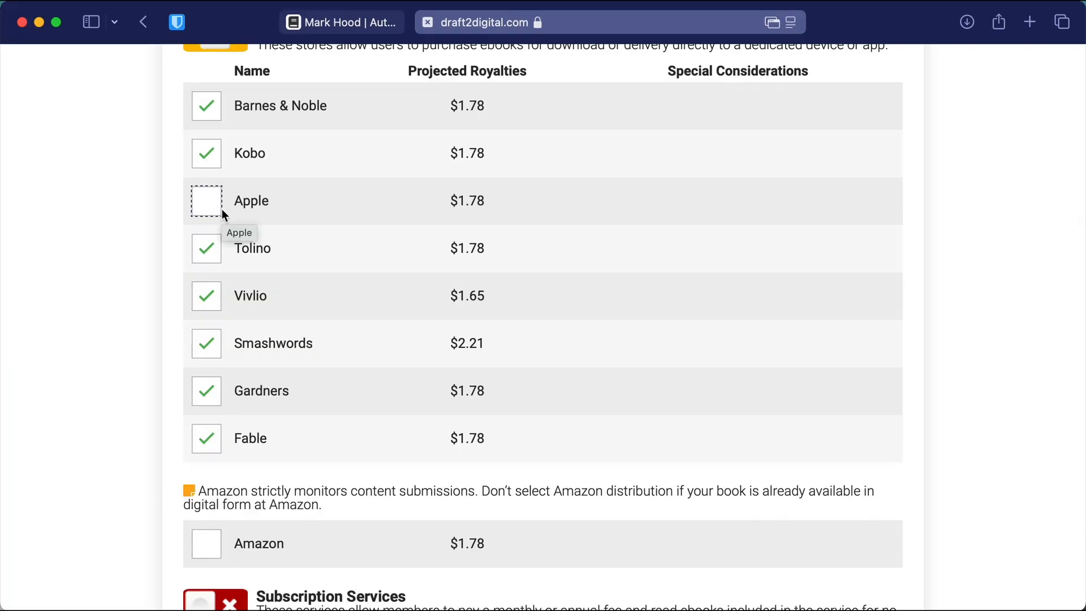
# Enable distribution to the Subscription Services, including Everand, and to all Kobo Plus territories.
pyautogui.scroll(-5, 417, 295)
pyautogui.scroll(-2, 415, 291)
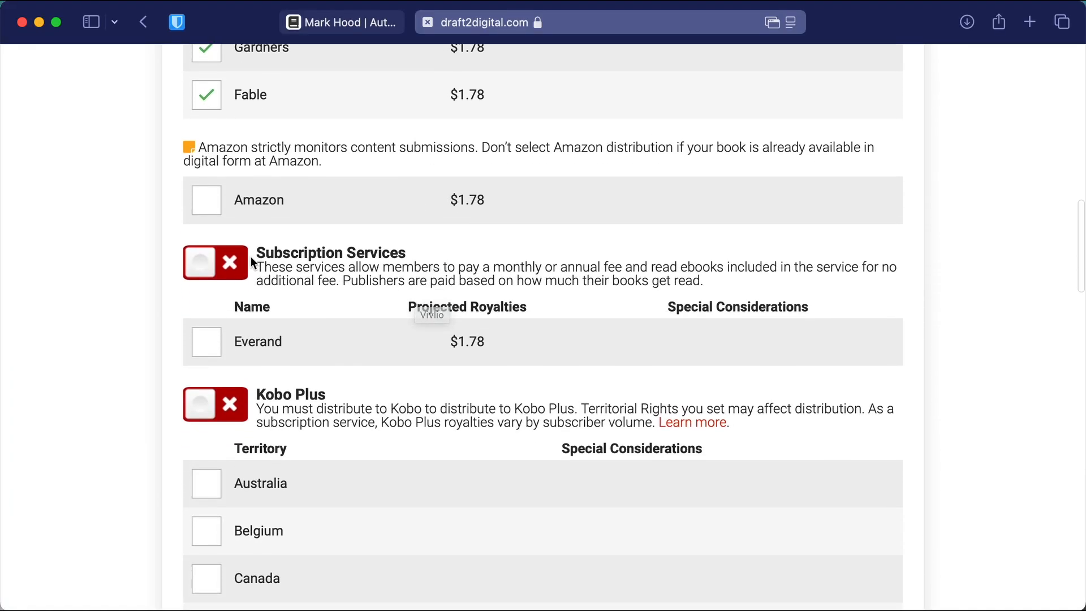
pyautogui.click(237, 264)
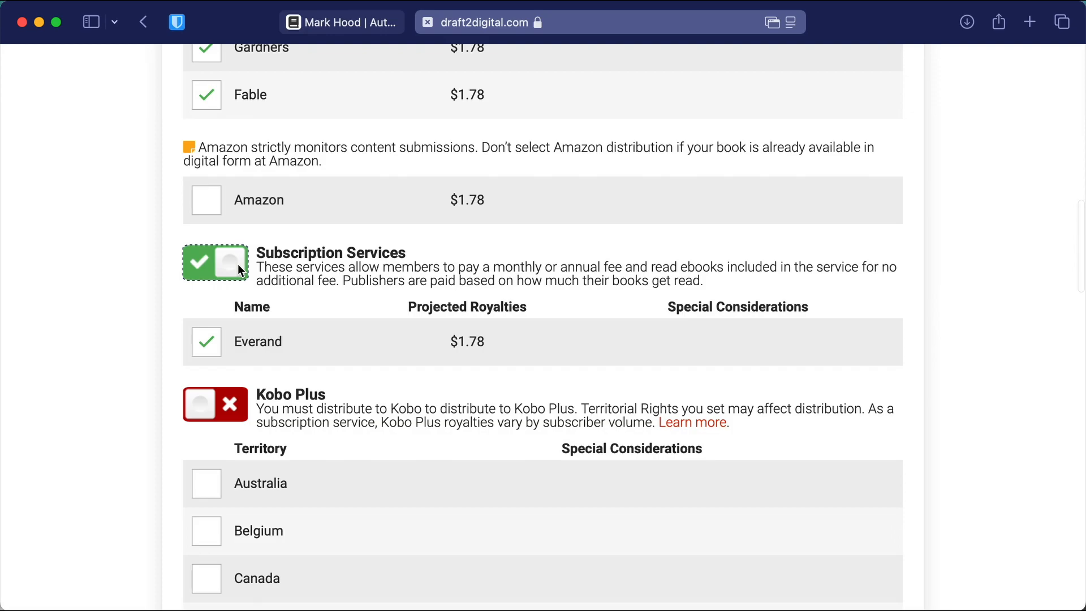
pyautogui.click(224, 411)
pyautogui.scroll(-3, 225, 411)
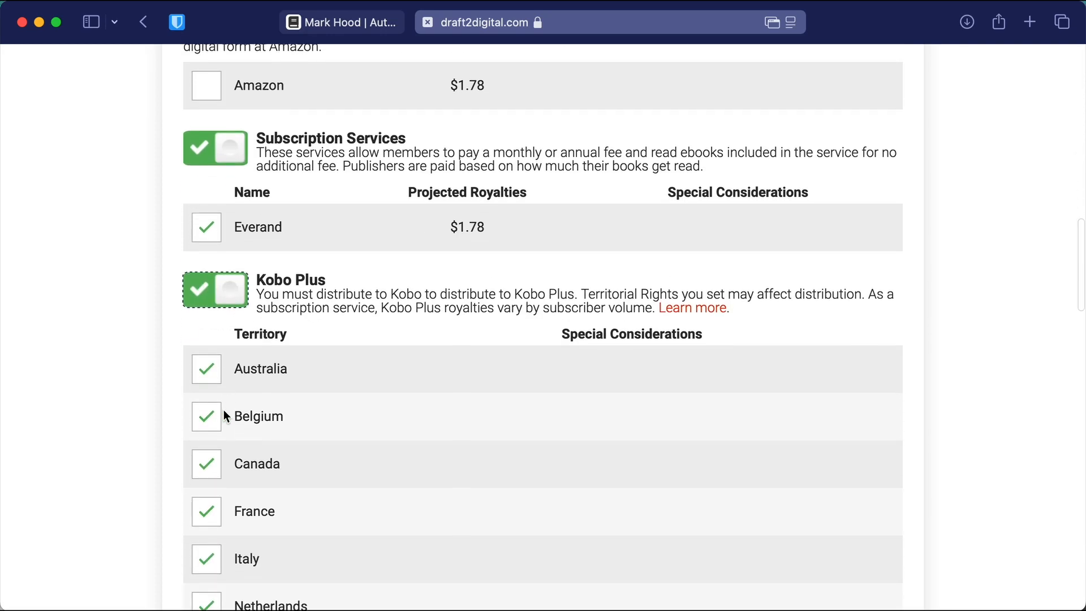
# Review the Kobo Plus territories and recheck the selected digital stores and their projected royalties.
pyautogui.scroll(-3, 225, 412)
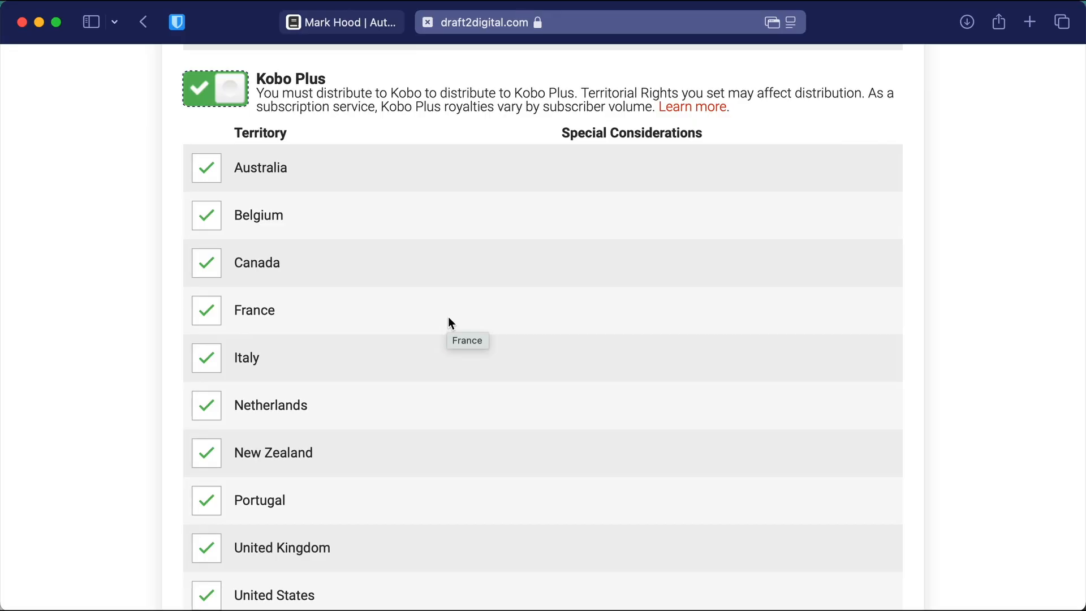
pyautogui.scroll(-11, 449, 320)
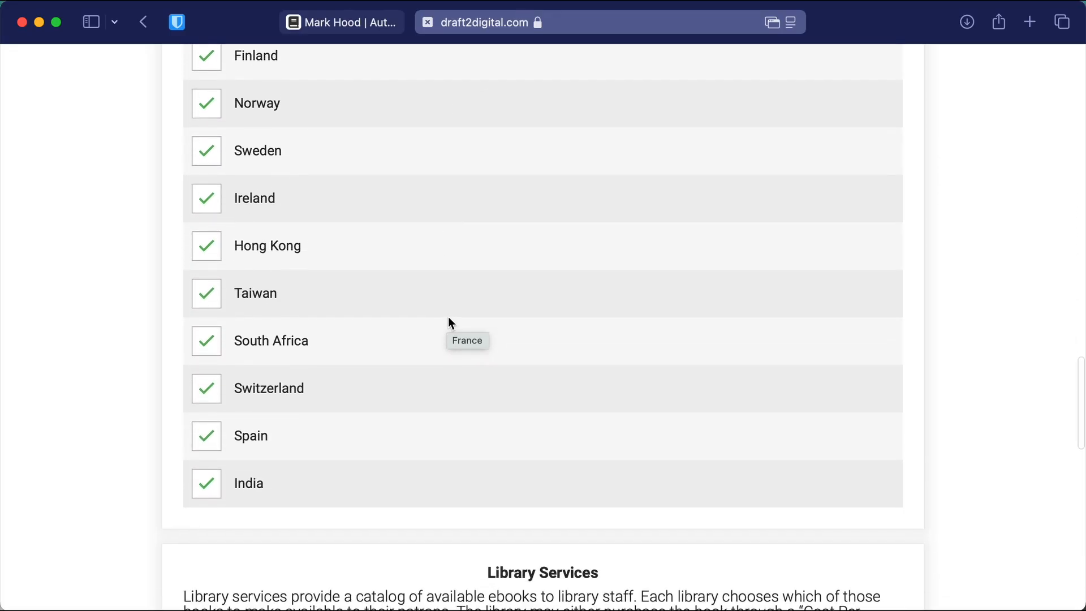
pyautogui.scroll(15, 450, 323)
pyautogui.scroll(6, 450, 323)
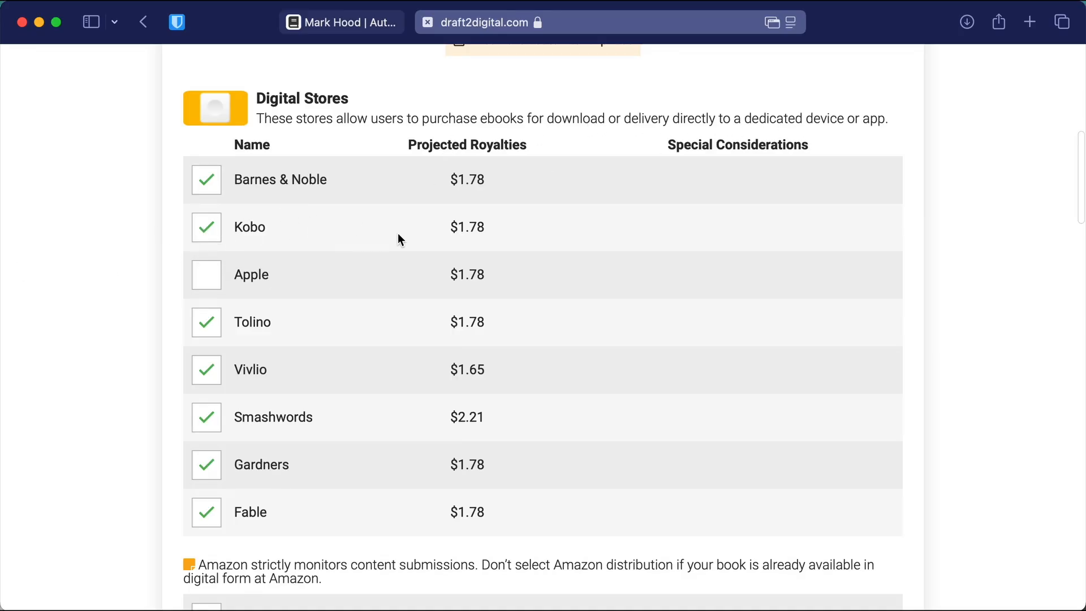
pyautogui.scroll(2, 402, 165)
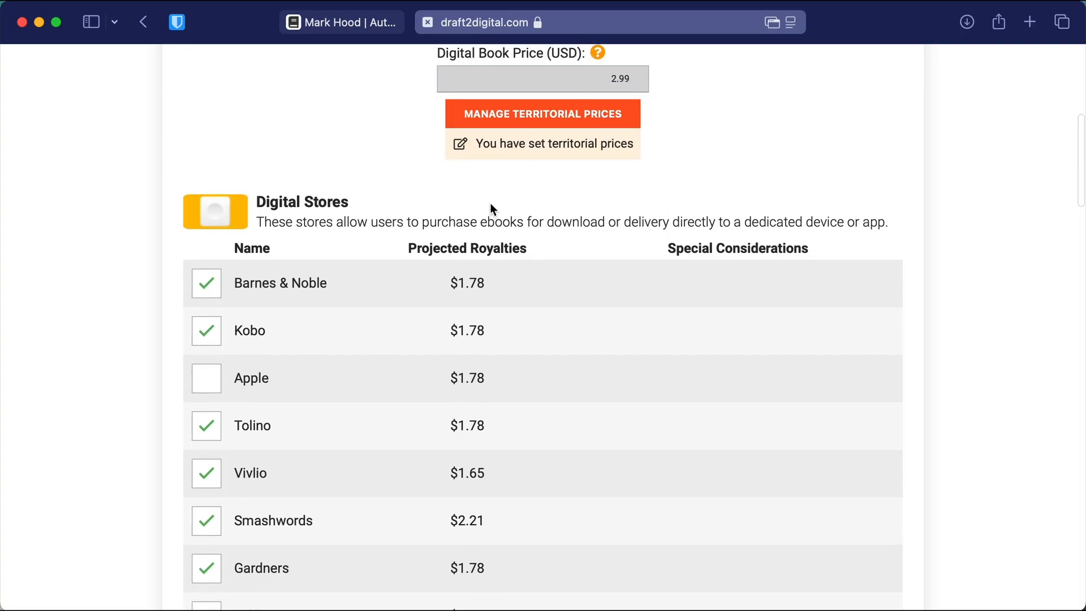
pyautogui.scroll(-10, 461, 351)
pyautogui.scroll(-2, 462, 351)
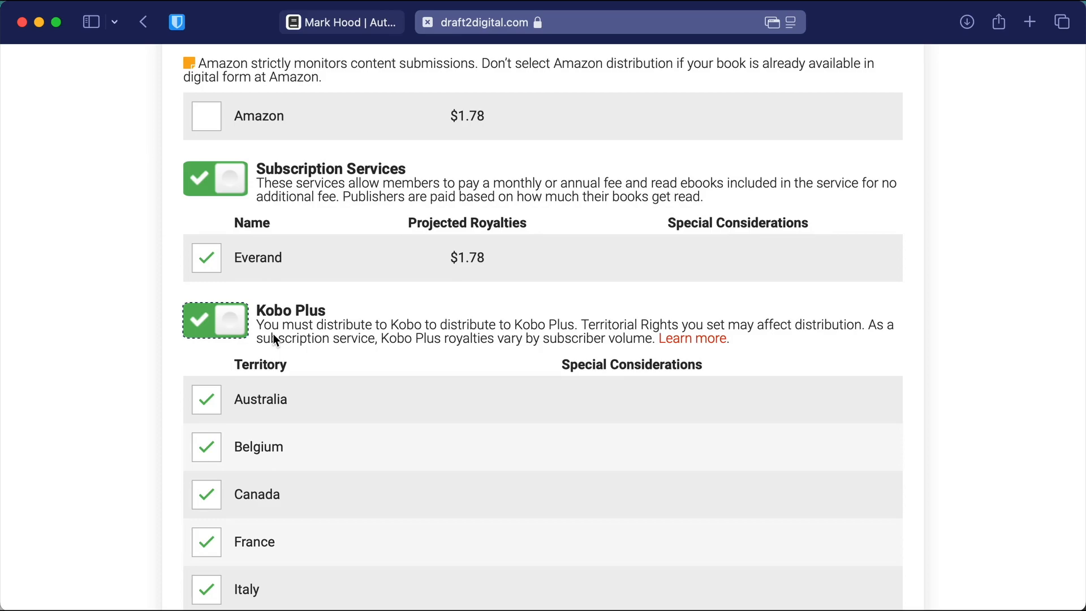
pyautogui.scroll(-15, 274, 336)
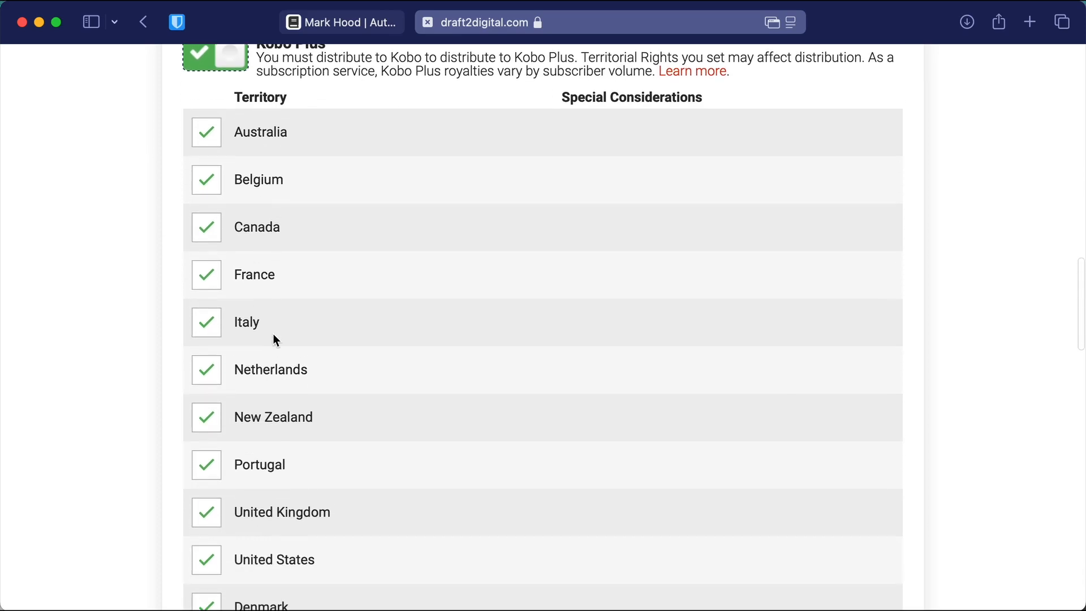
# Enable distribution to all of the listed Library Services.
pyautogui.scroll(-7, 275, 337)
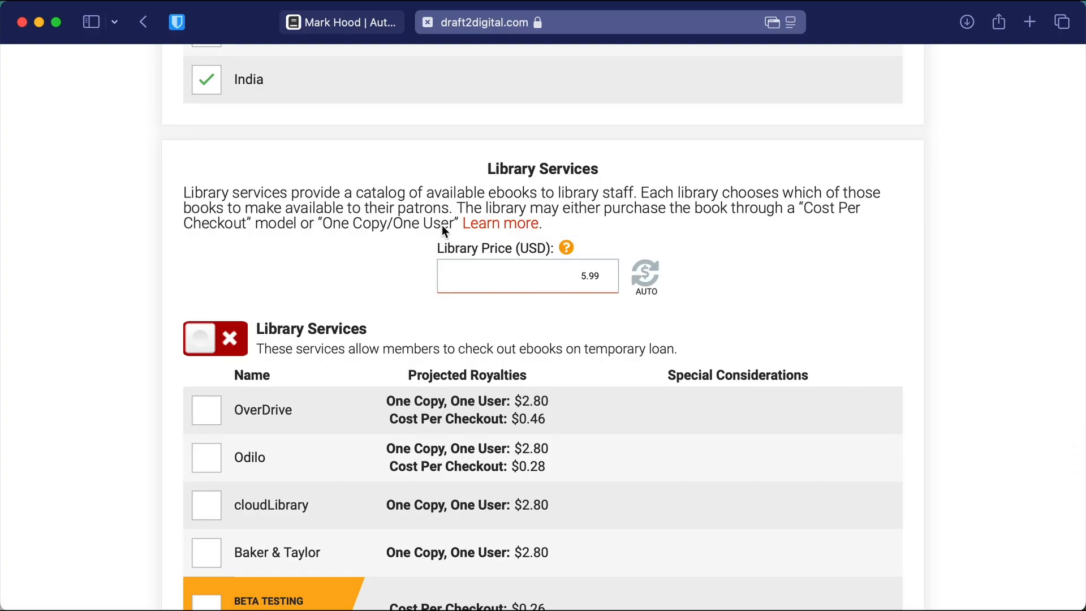
pyautogui.click(220, 344)
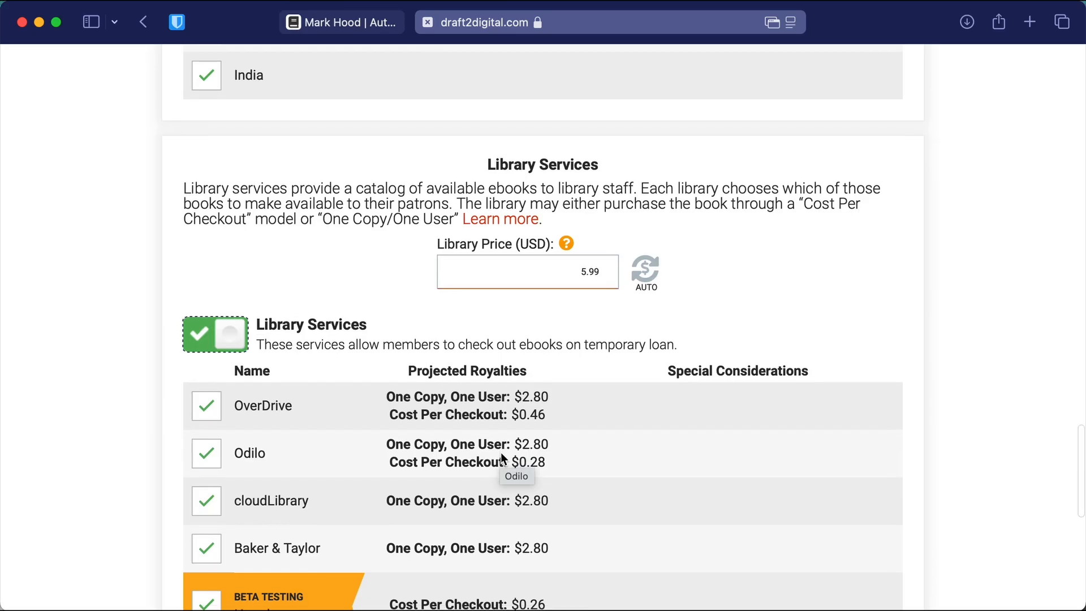
pyautogui.scroll(-3, 503, 457)
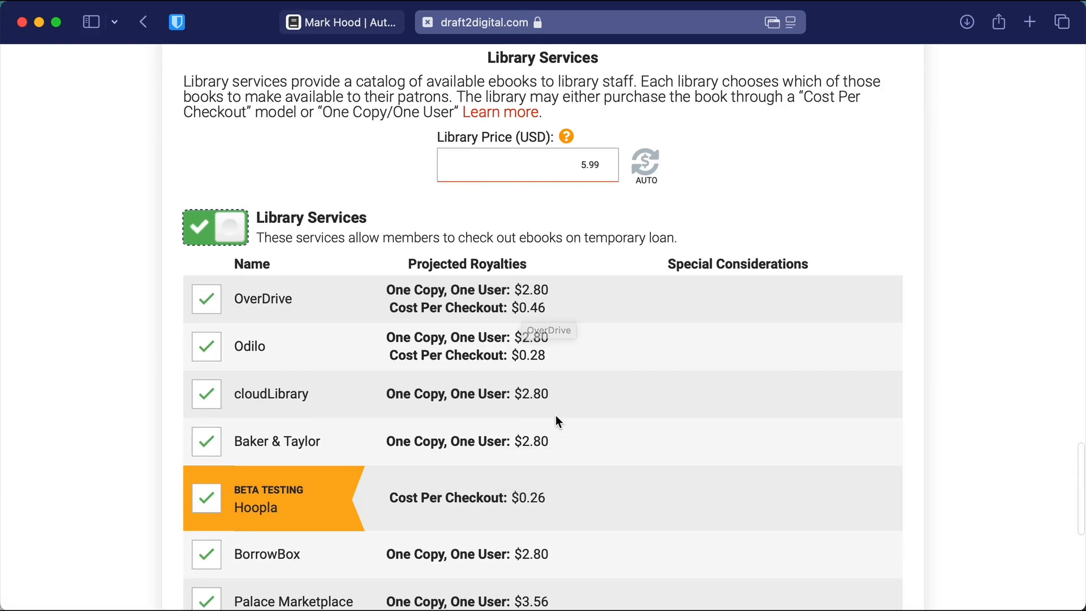
# Submit the store choices, declare yourself the original creator, confirm the rights and Terms of Service, and publish the book.
pyautogui.scroll(-3, 489, 459)
pyautogui.scroll(-2, 489, 466)
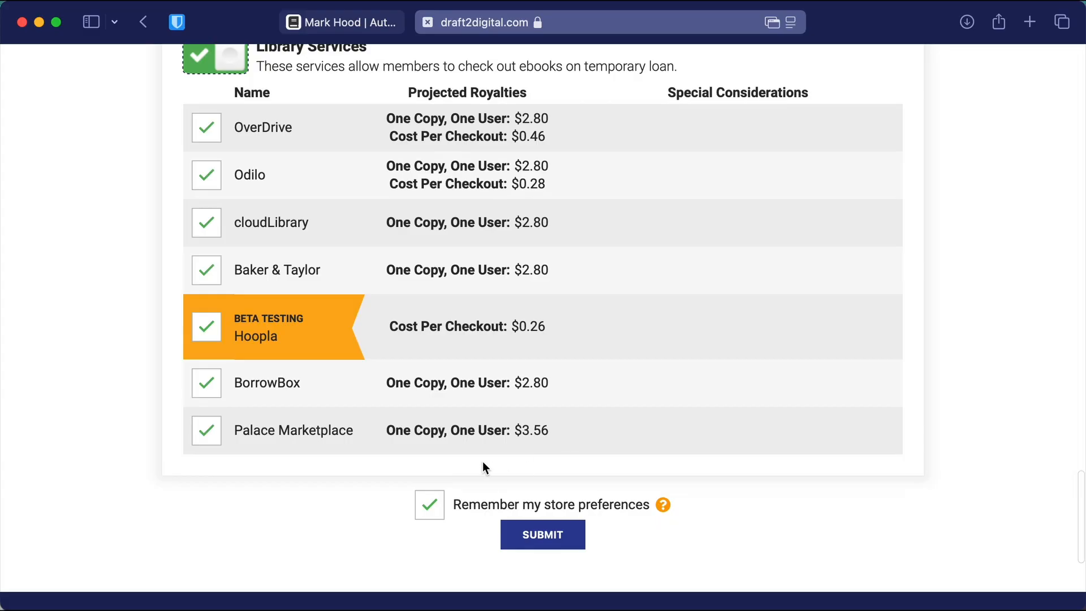
pyautogui.click(558, 543)
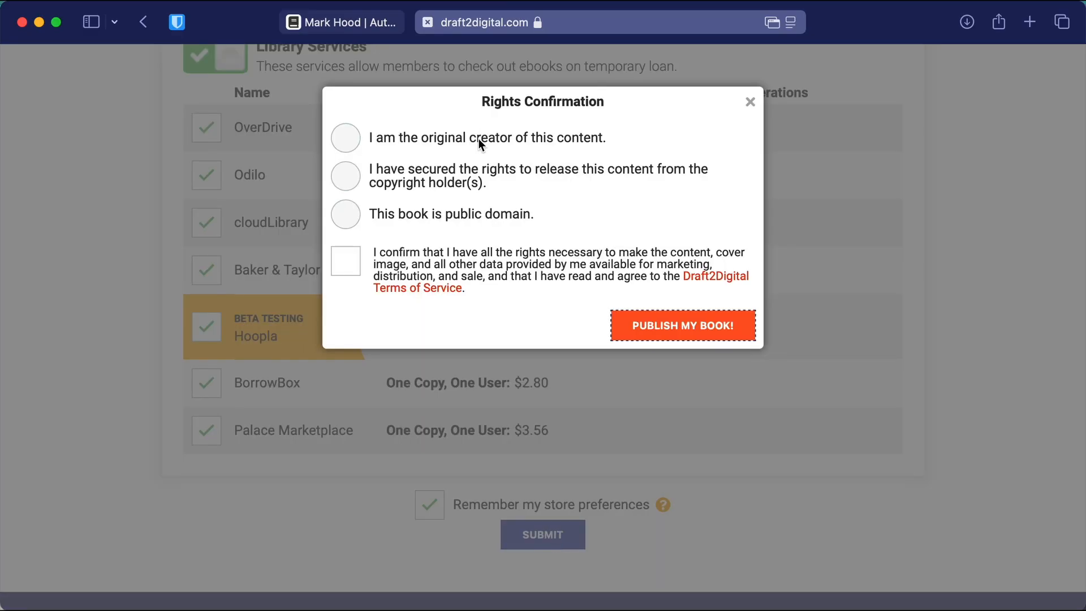
pyautogui.click(481, 146)
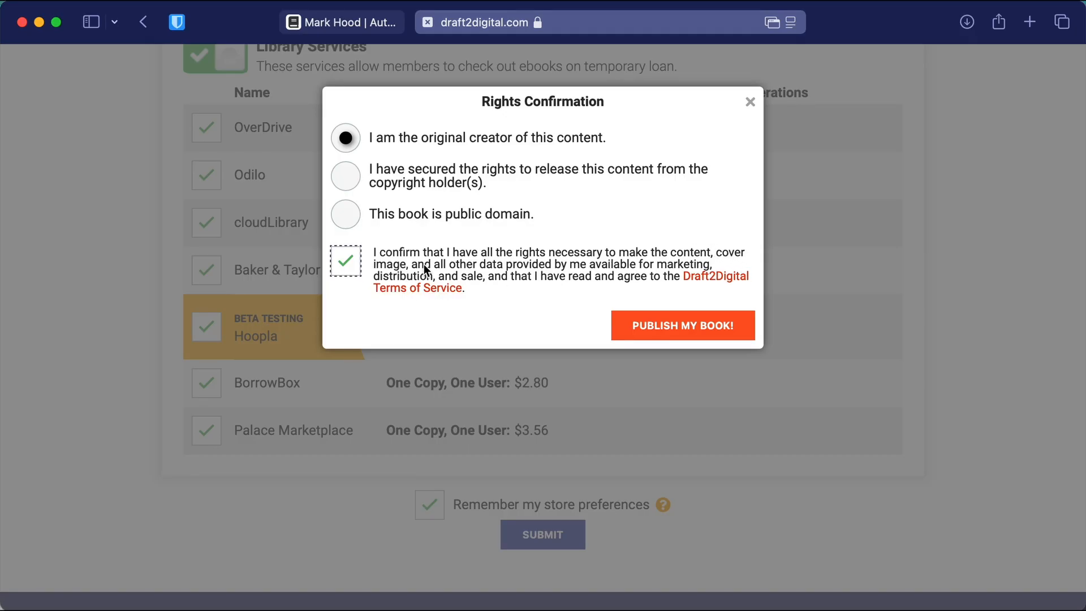
pyautogui.click(695, 327)
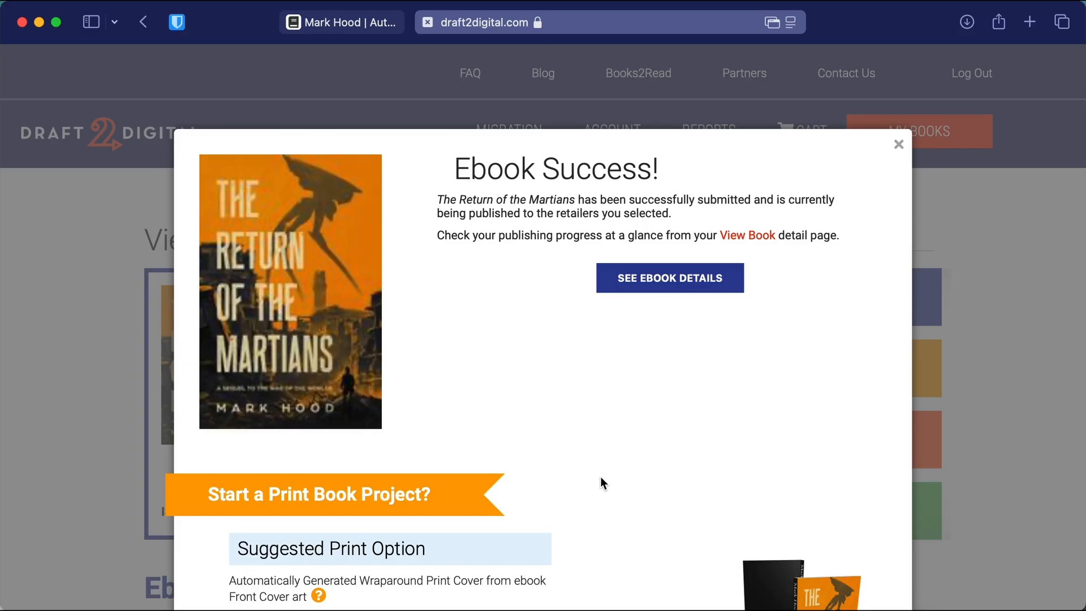
# Look over the suggested print book and audiobook options, and open the ebook's details.
pyautogui.scroll(-5, 604, 481)
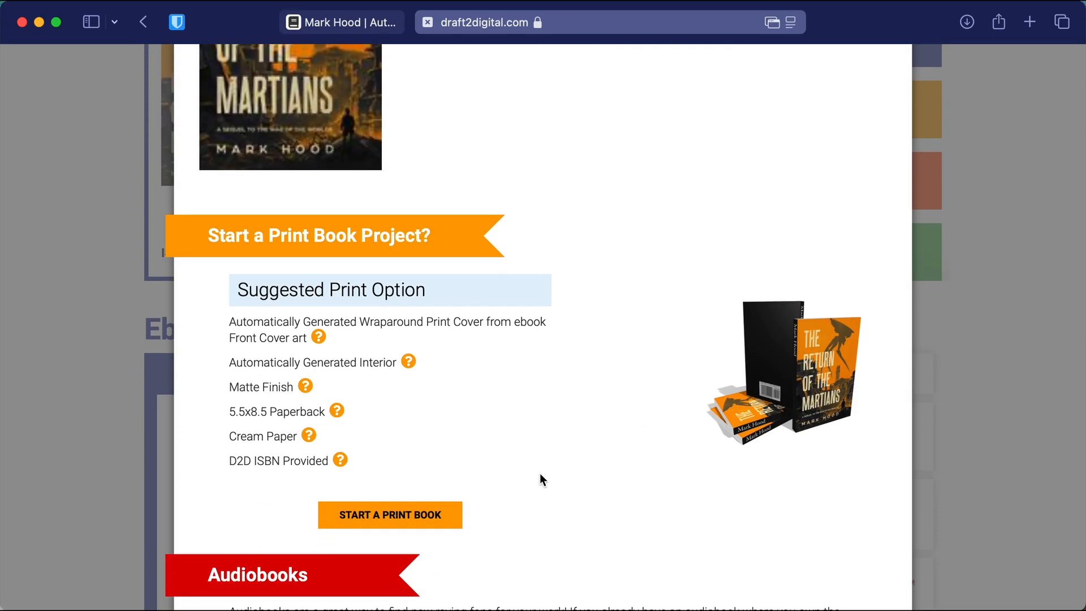
pyautogui.scroll(-6, 467, 461)
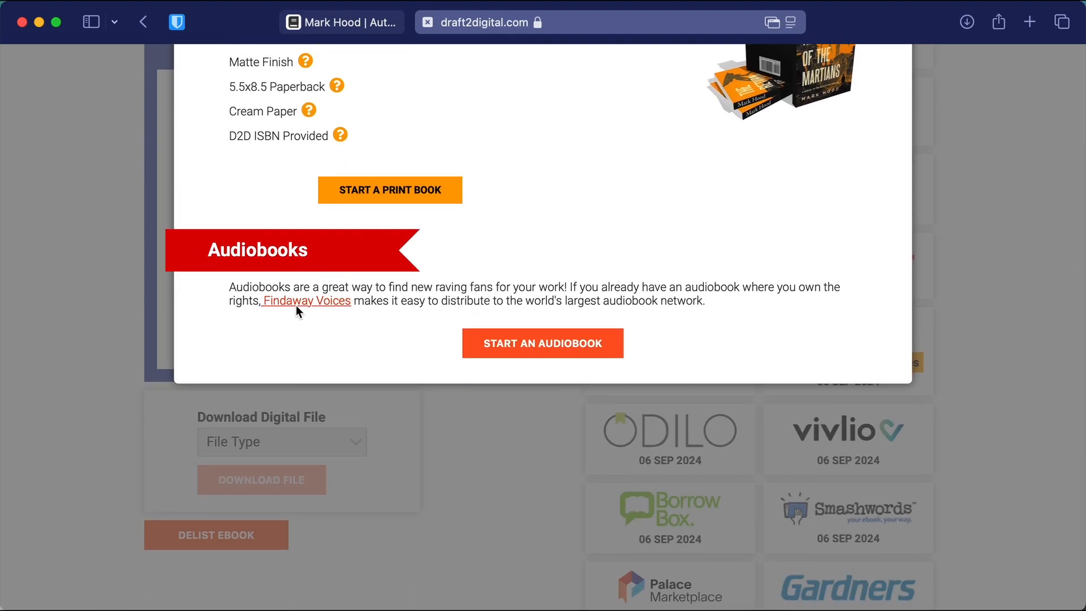
pyautogui.scroll(10, 746, 201)
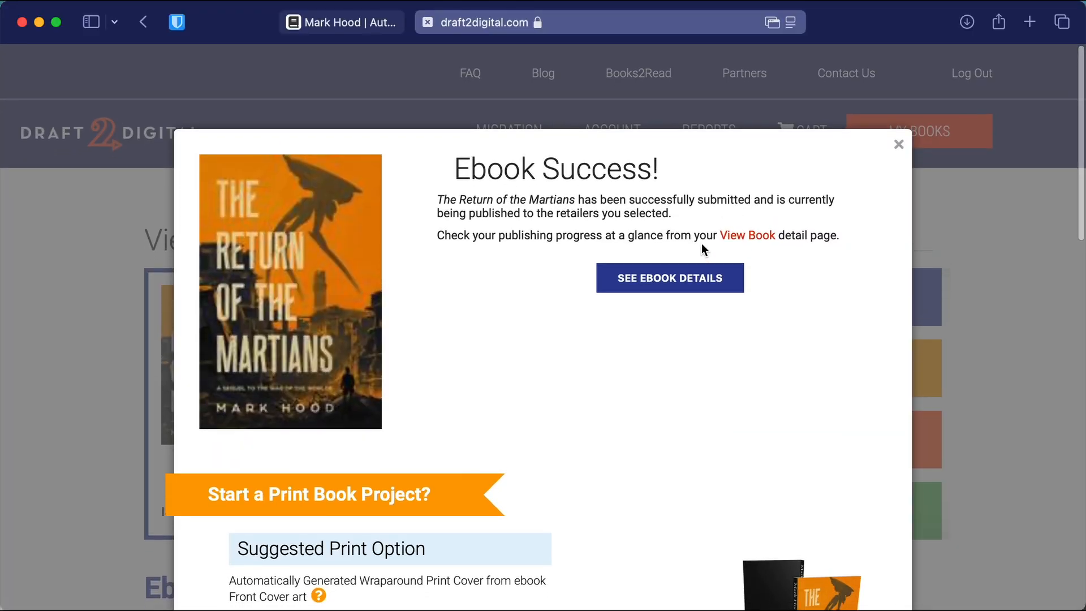
pyautogui.click(659, 280)
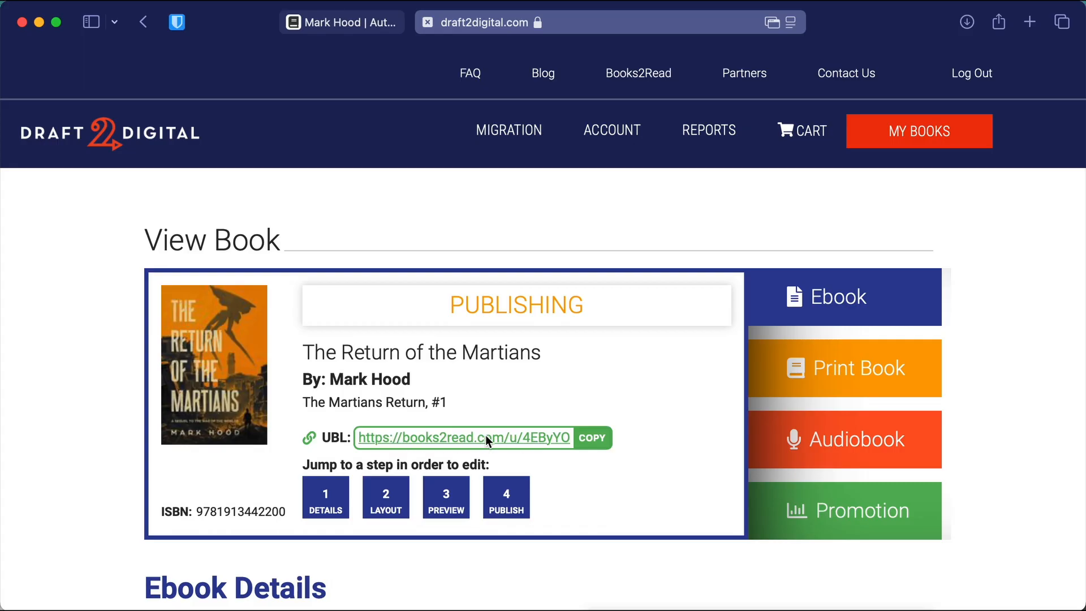
# Examine the ebook's publishing status at each store, its price change section, and the file types available for download.
pyautogui.scroll(-6, 634, 467)
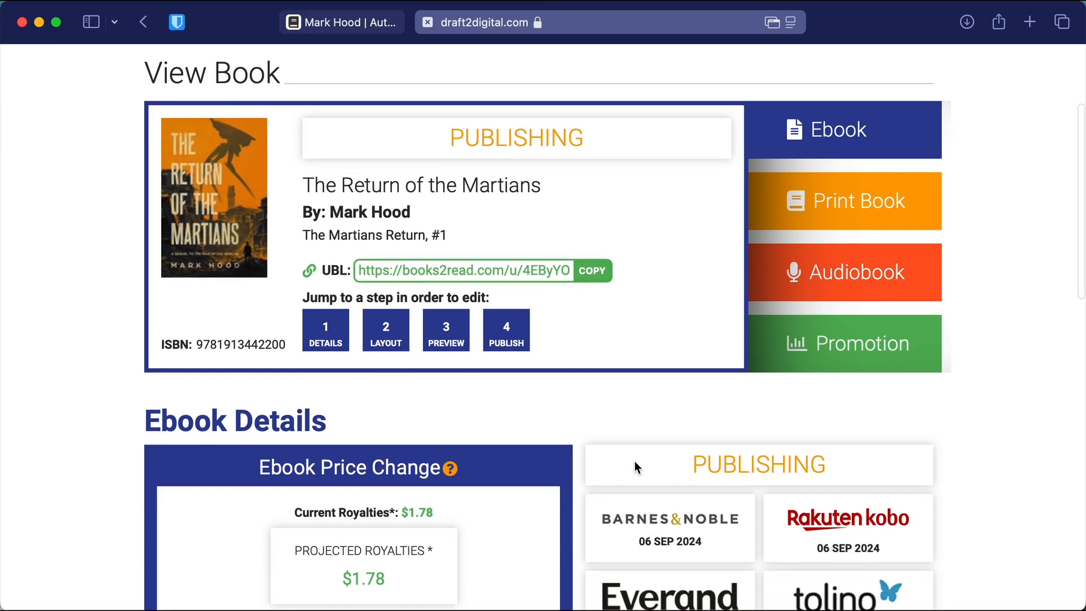
pyautogui.scroll(-3, 634, 460)
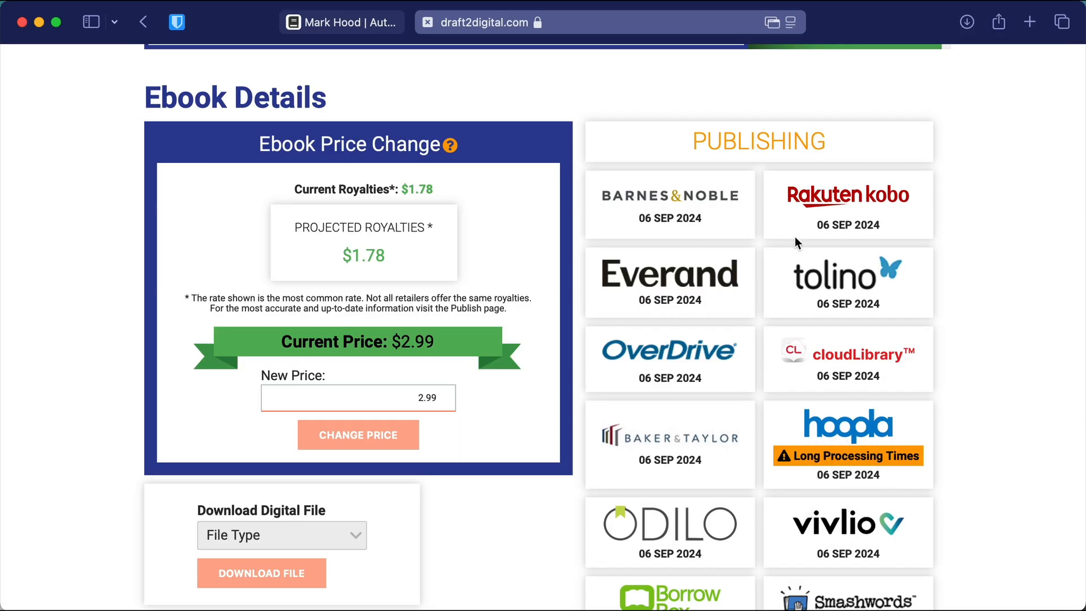
pyautogui.scroll(-5, 709, 541)
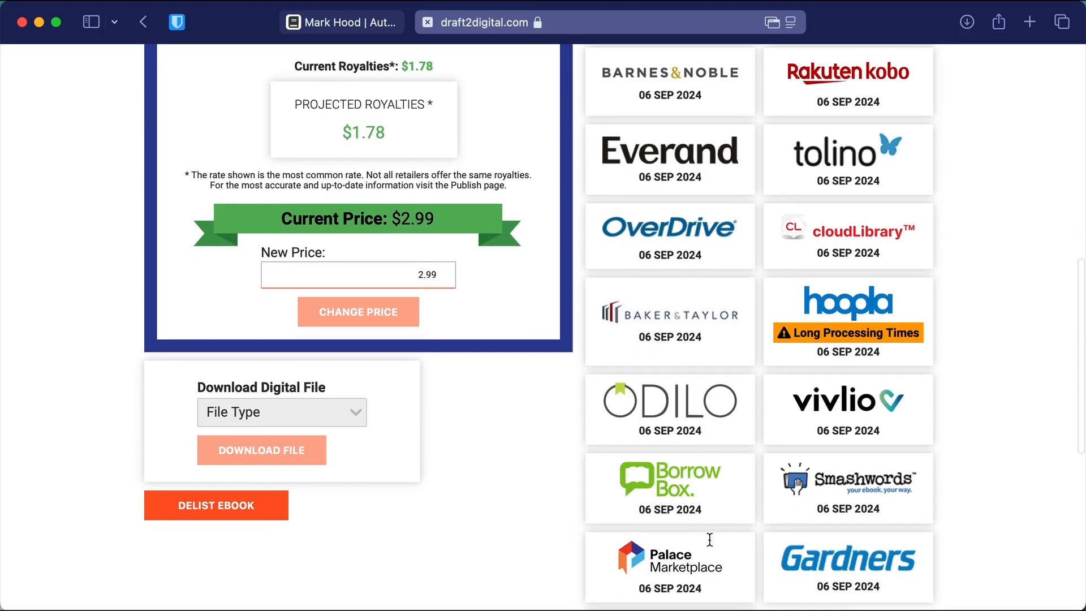
pyautogui.scroll(5, 709, 540)
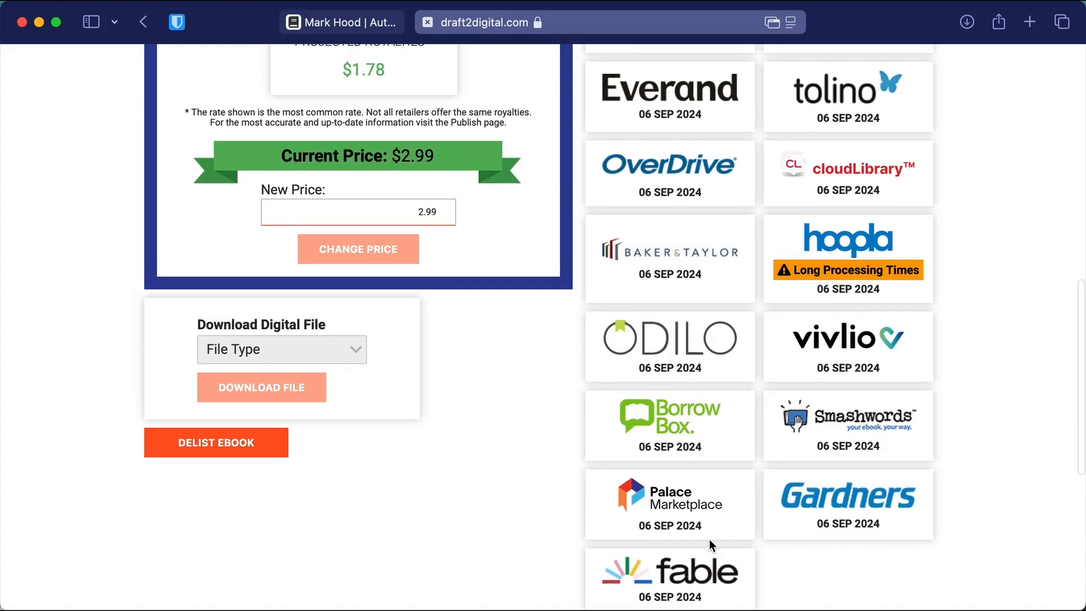
pyautogui.scroll(2, 711, 546)
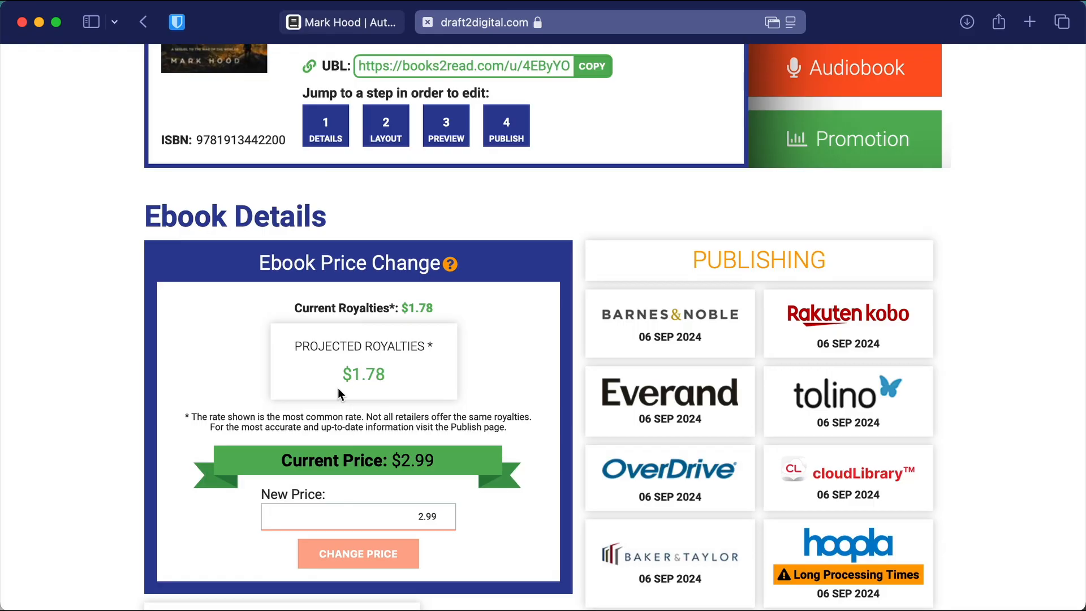
pyautogui.scroll(-10, 759, 373)
pyautogui.scroll(4, 760, 378)
pyautogui.scroll(5, 759, 379)
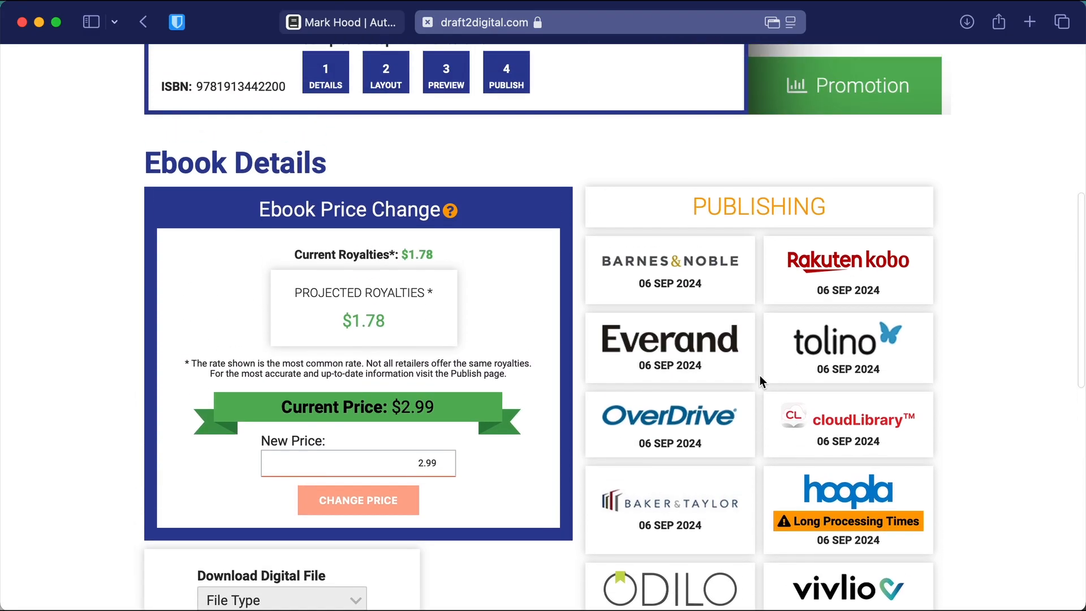
pyautogui.scroll(-4, 763, 379)
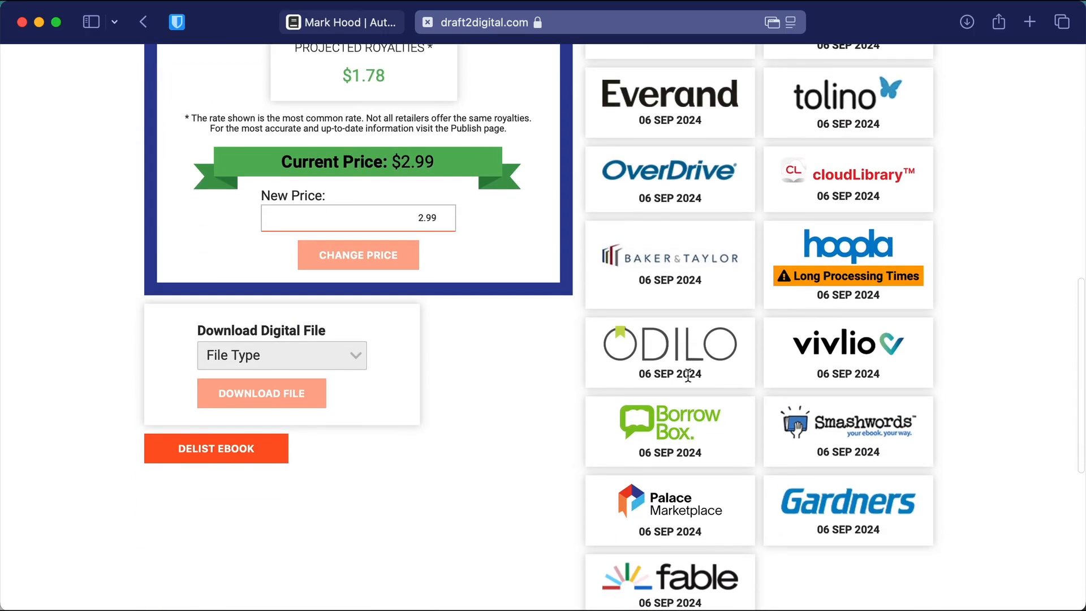
pyautogui.click(314, 354)
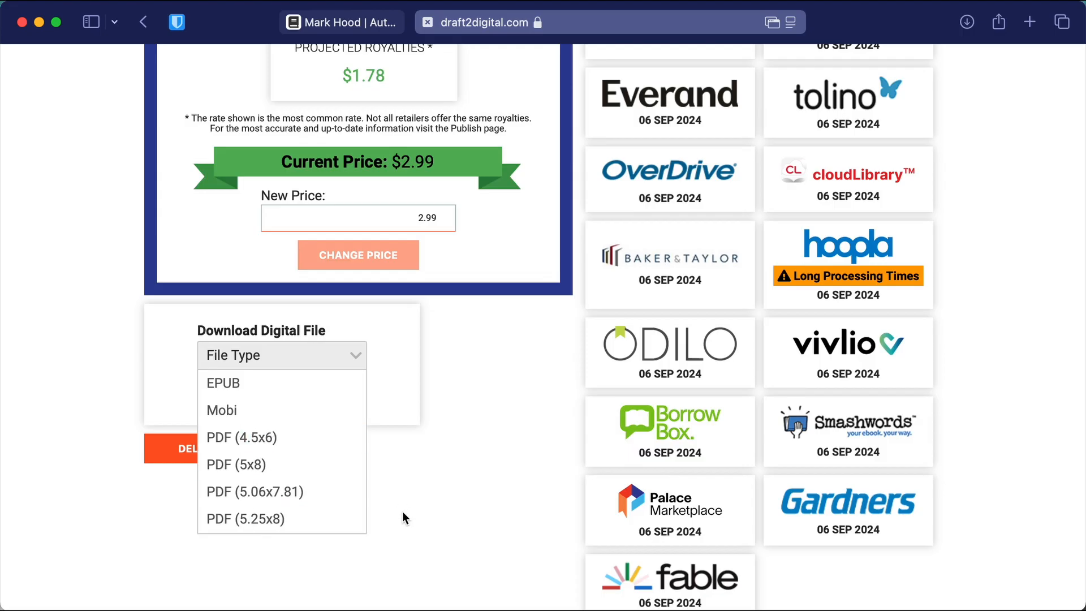
pyautogui.click(495, 413)
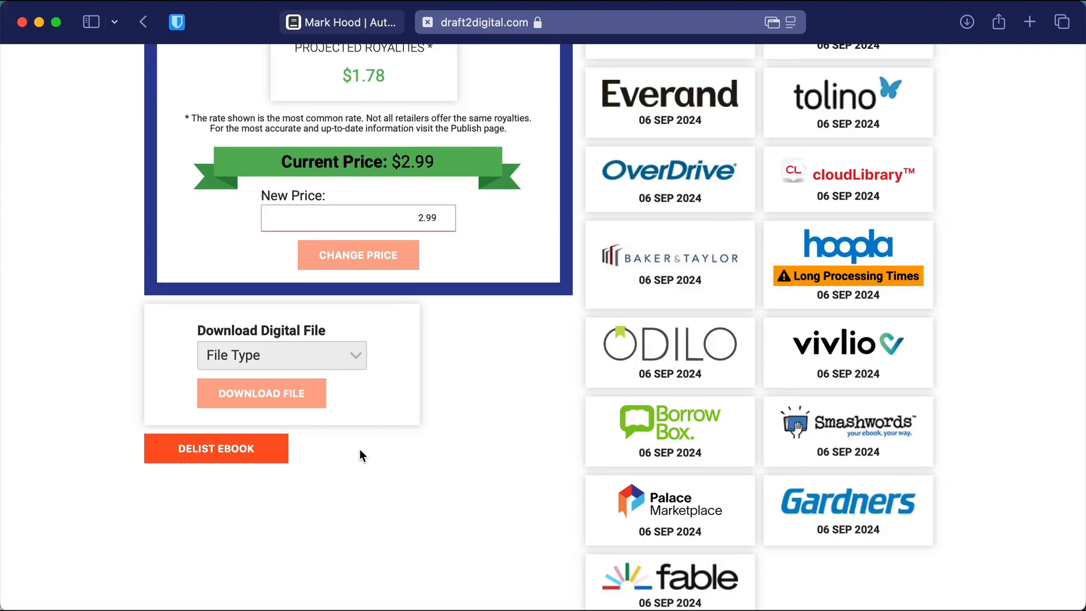
# Go back to the book's overview and open the account's sales reports.
pyautogui.scroll(10, 421, 428)
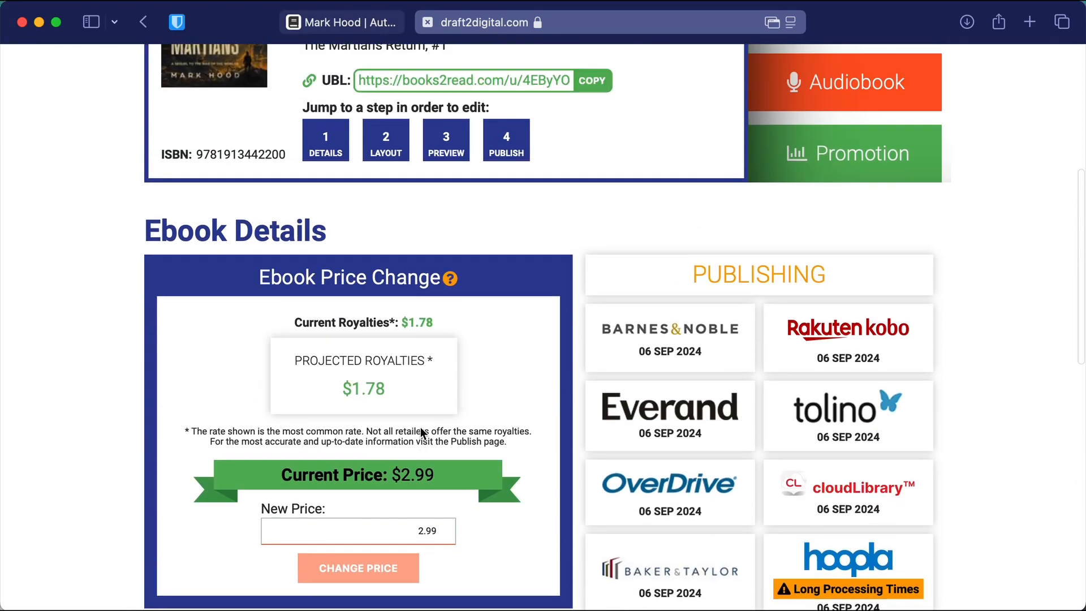
pyautogui.scroll(3, 419, 434)
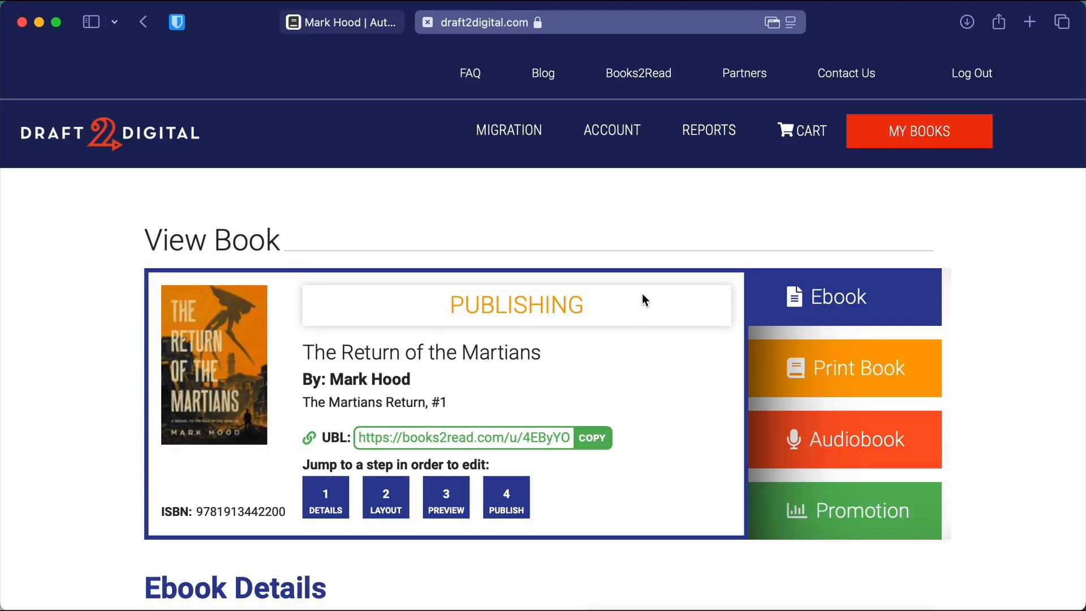
pyautogui.scroll(-1, 642, 294)
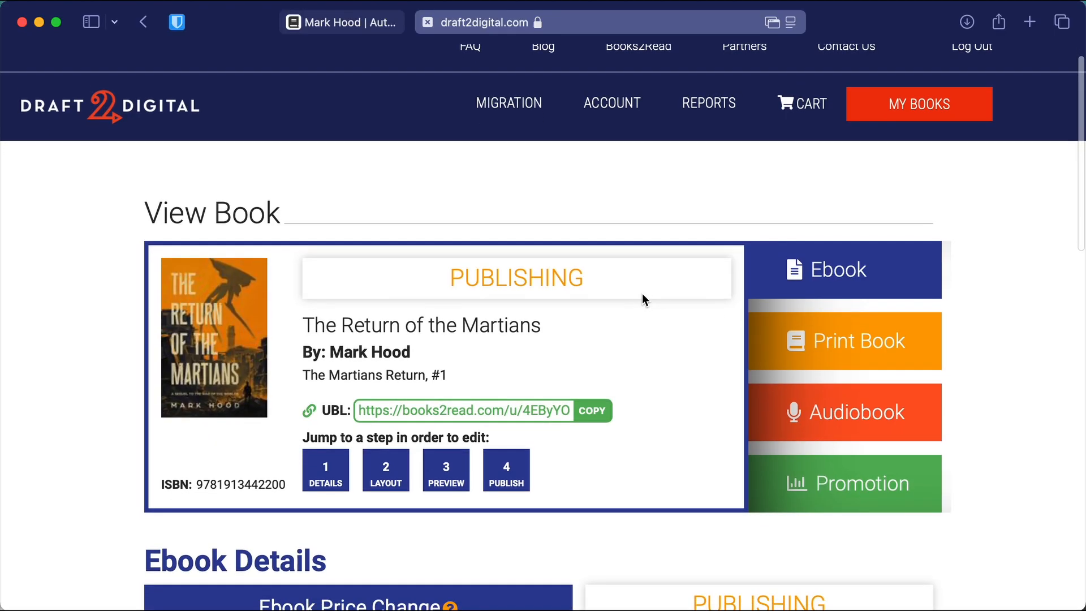
pyautogui.click(708, 110)
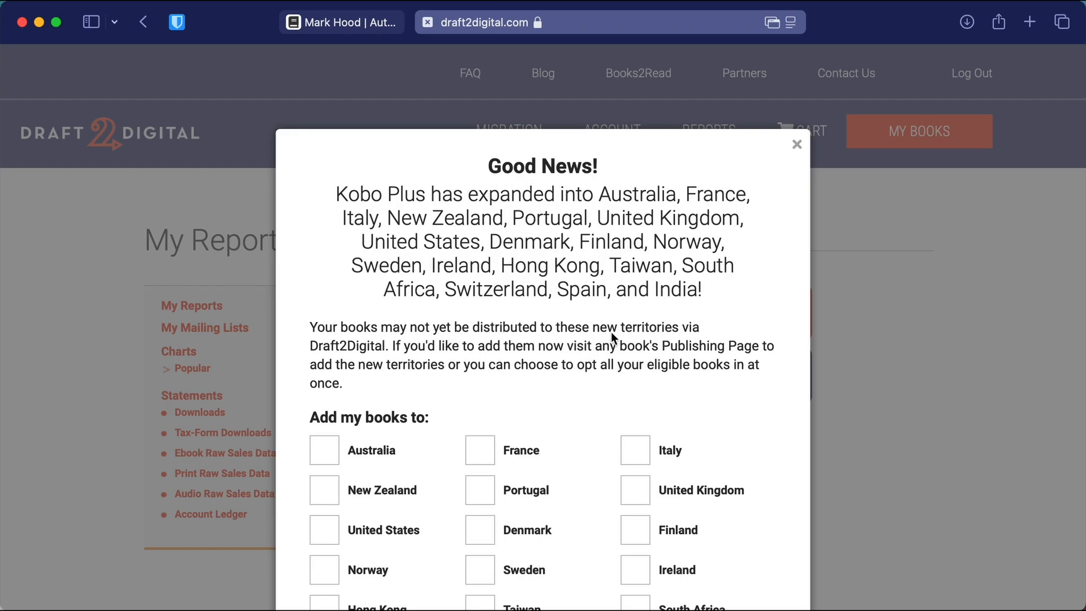
# Opt all books enrolled in Kobo Plus into every current and future territory, and add them to the new Kobo Plus territories.
pyautogui.scroll(-5, 443, 463)
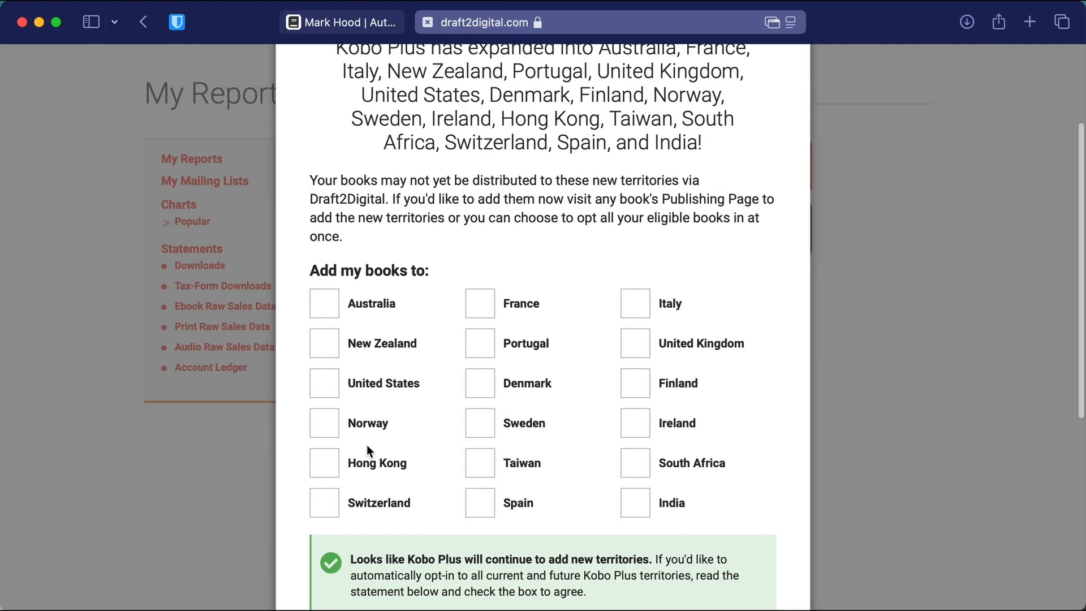
pyautogui.scroll(-6, 445, 574)
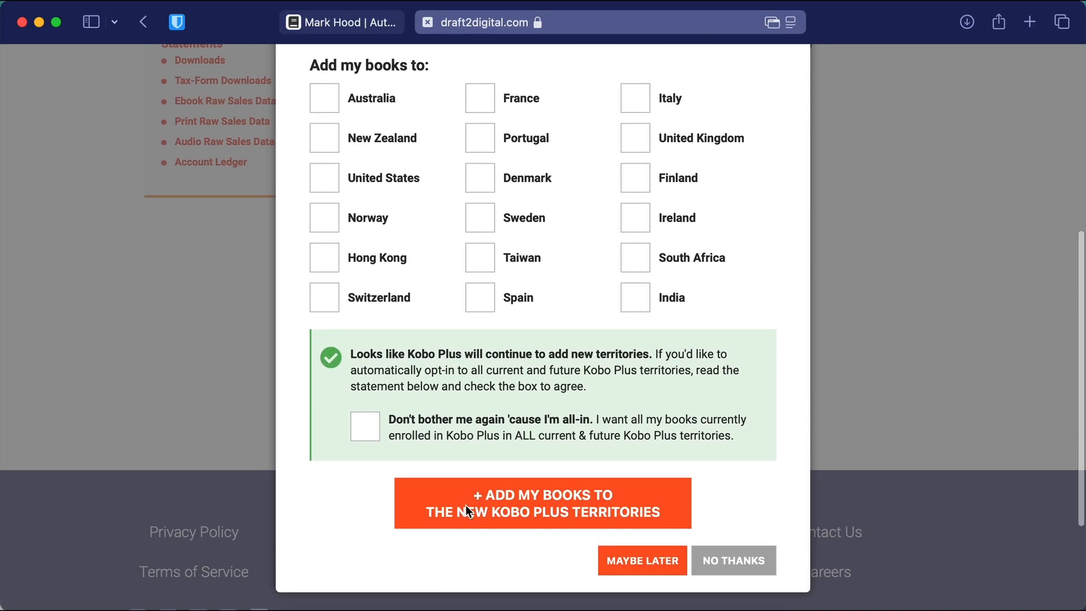
pyautogui.click(538, 505)
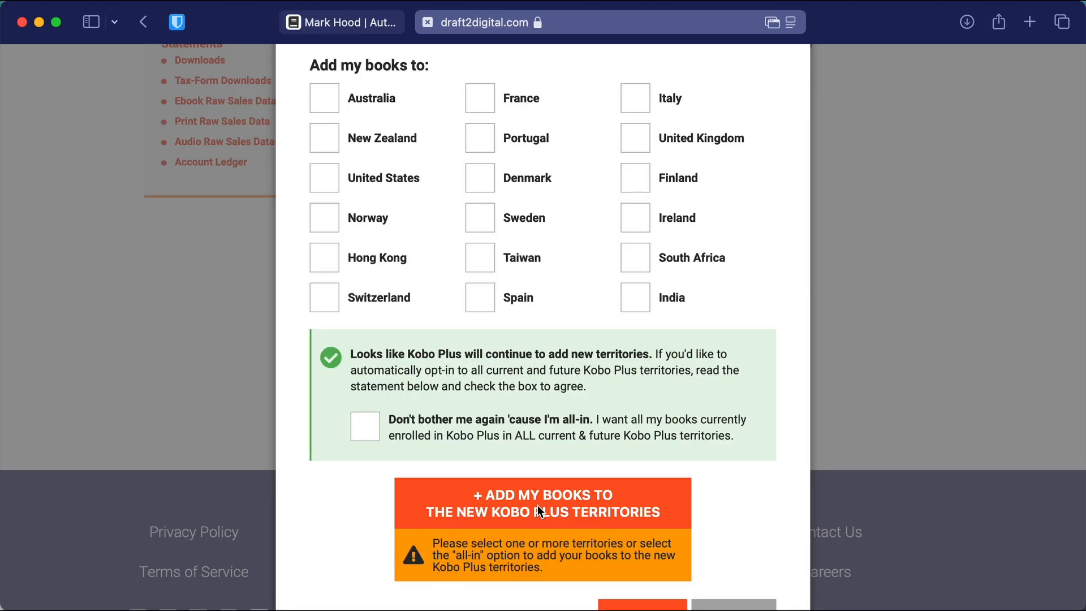
pyautogui.click(366, 431)
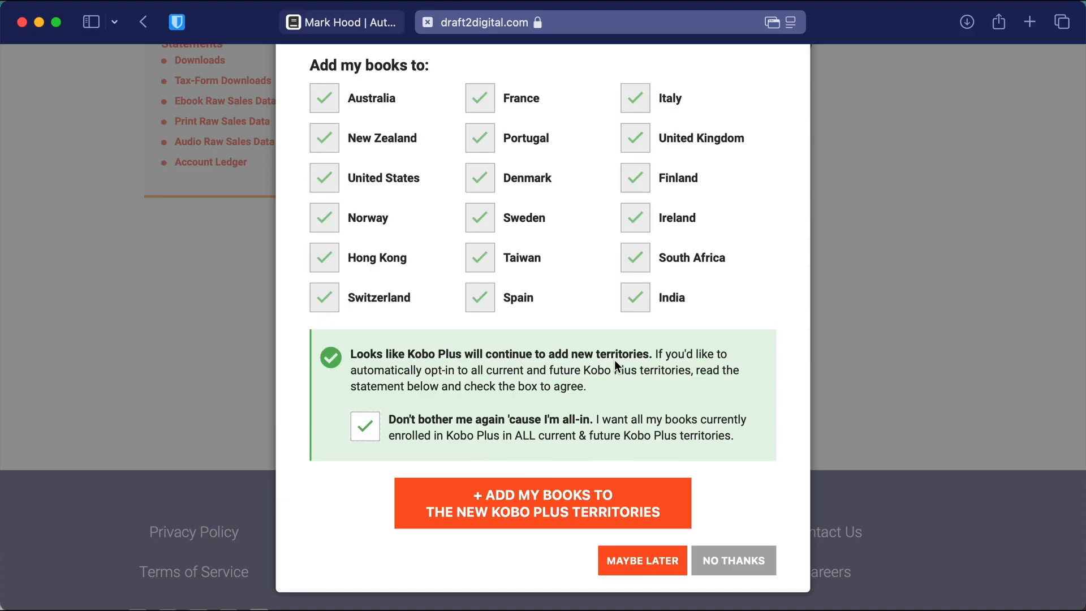
pyautogui.scroll(2, 610, 362)
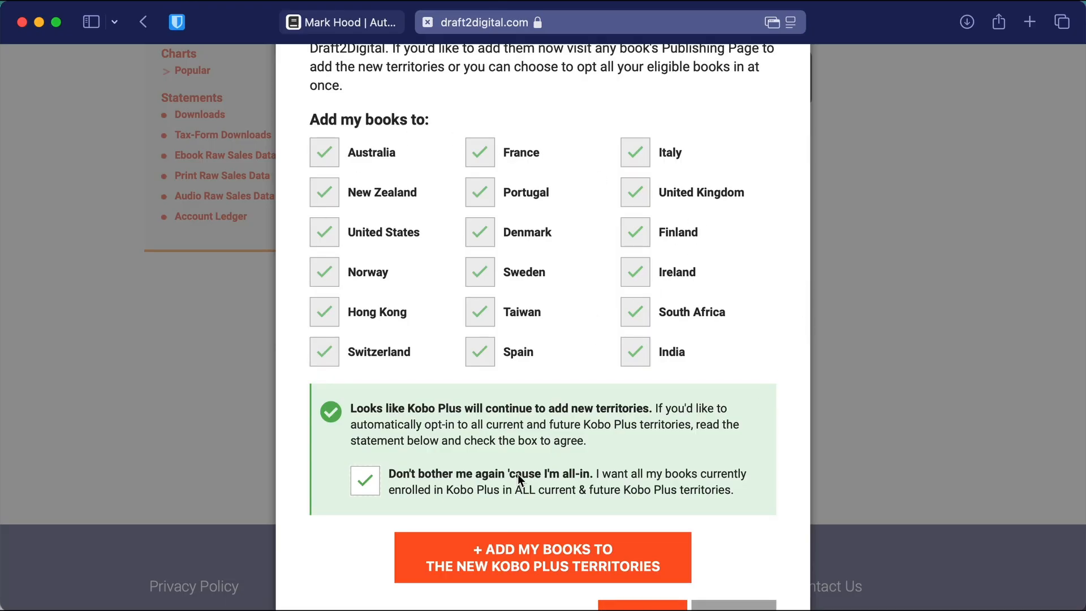
pyautogui.scroll(-3, 520, 479)
pyautogui.click(516, 455)
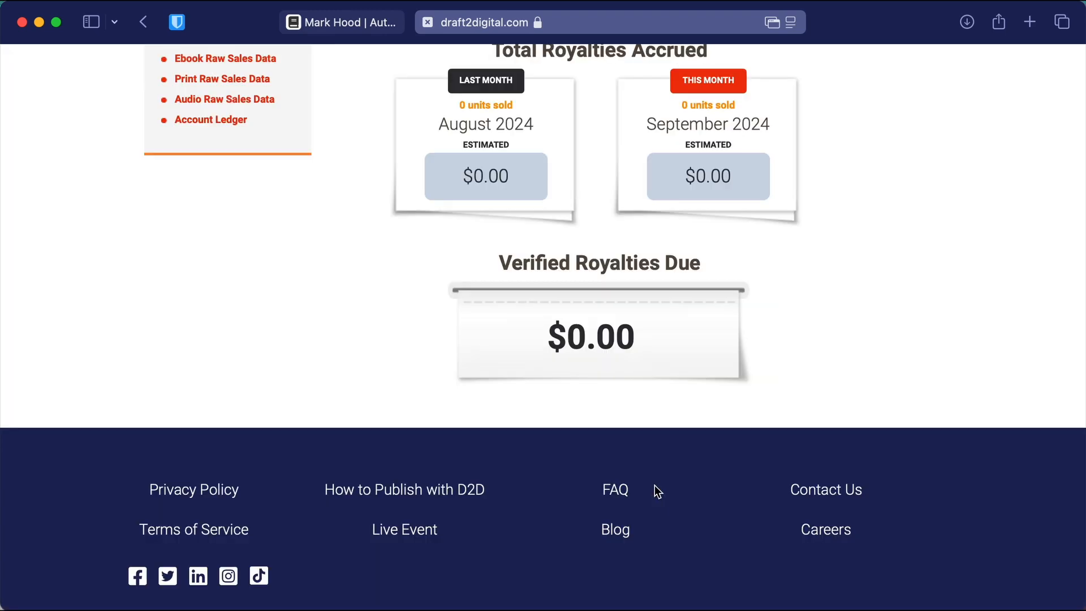
# Examine the sales report's books sold, last and this month's accrued royalties, verified royalties due, and available statements.
pyautogui.scroll(3, 476, 295)
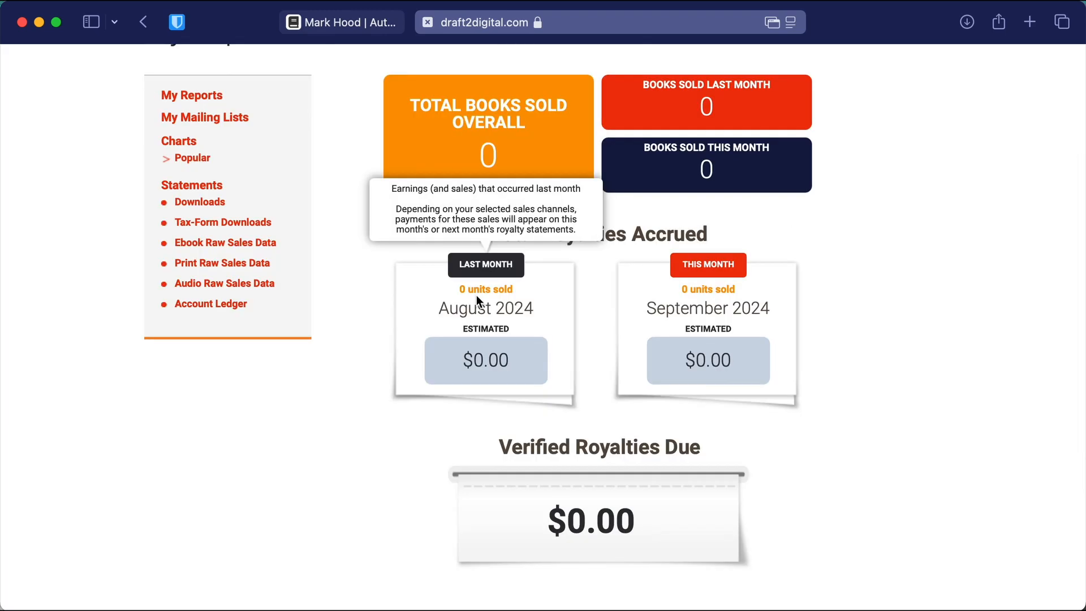
pyautogui.moveTo(701, 302)
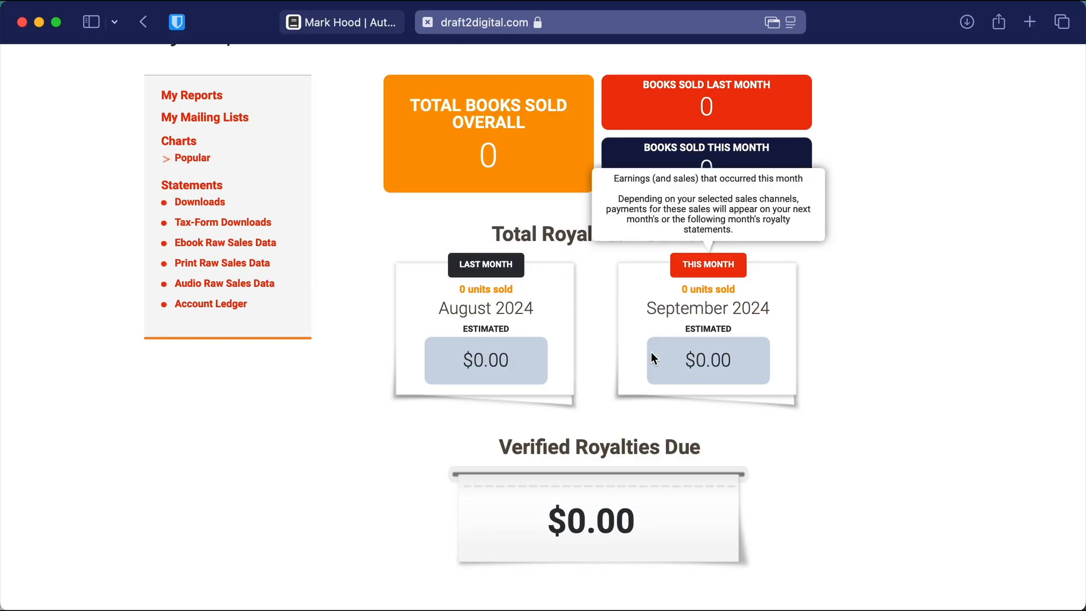
pyautogui.moveTo(646, 494)
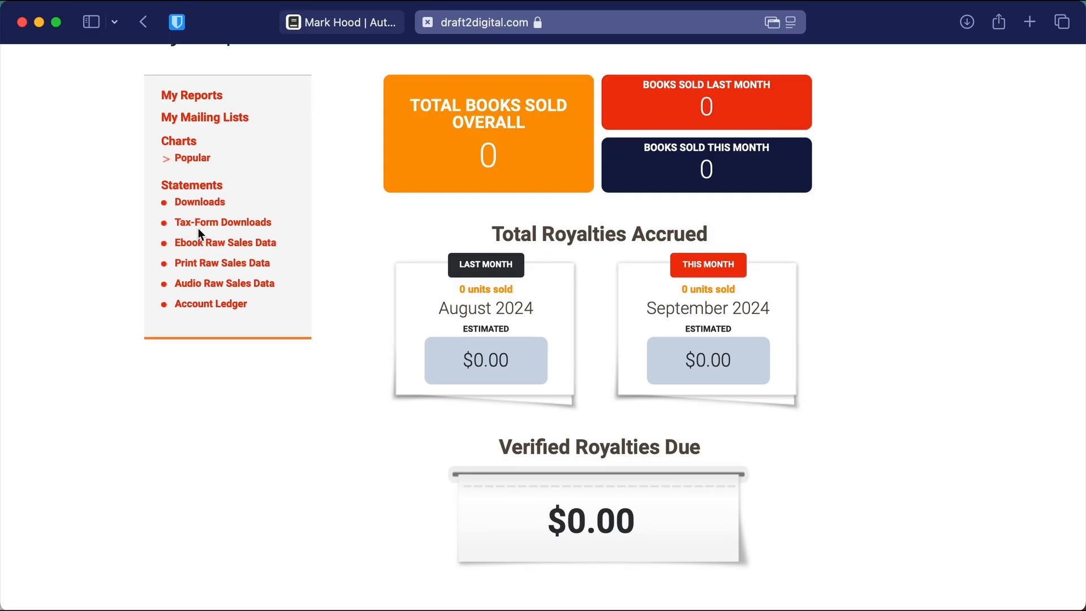
pyautogui.scroll(5, 485, 214)
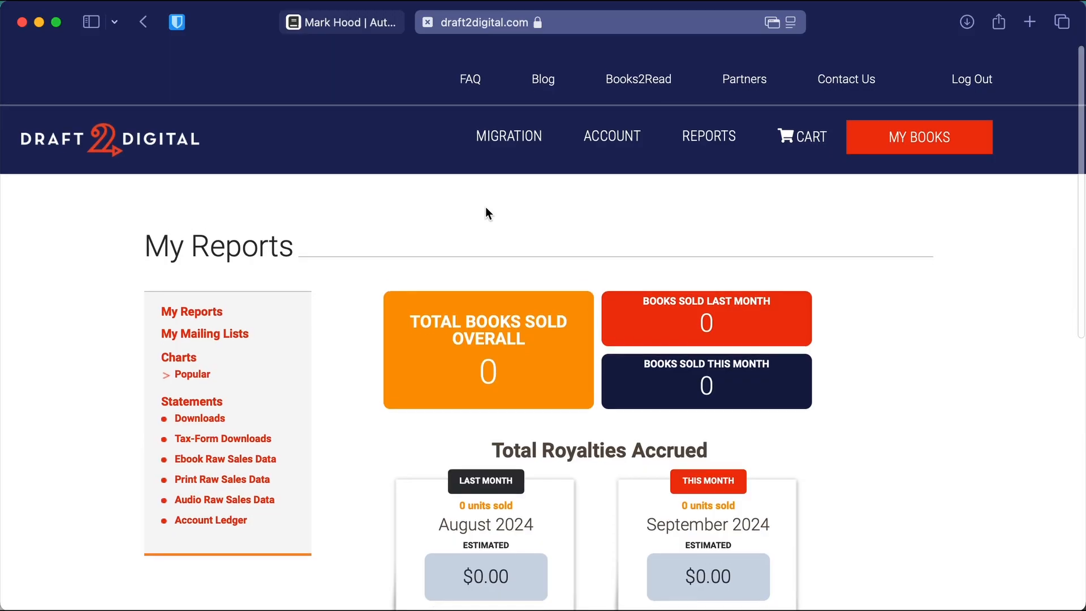
# Open the list of all books and look over each title's publishing status, stores and ebook price.
pyautogui.click(923, 131)
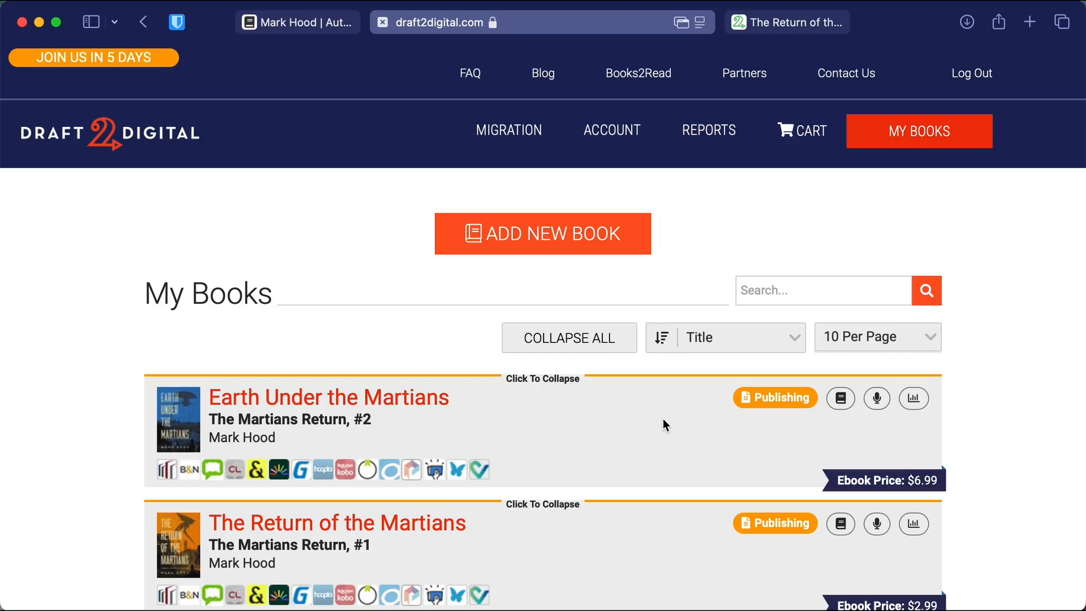
pyautogui.scroll(-3, 664, 424)
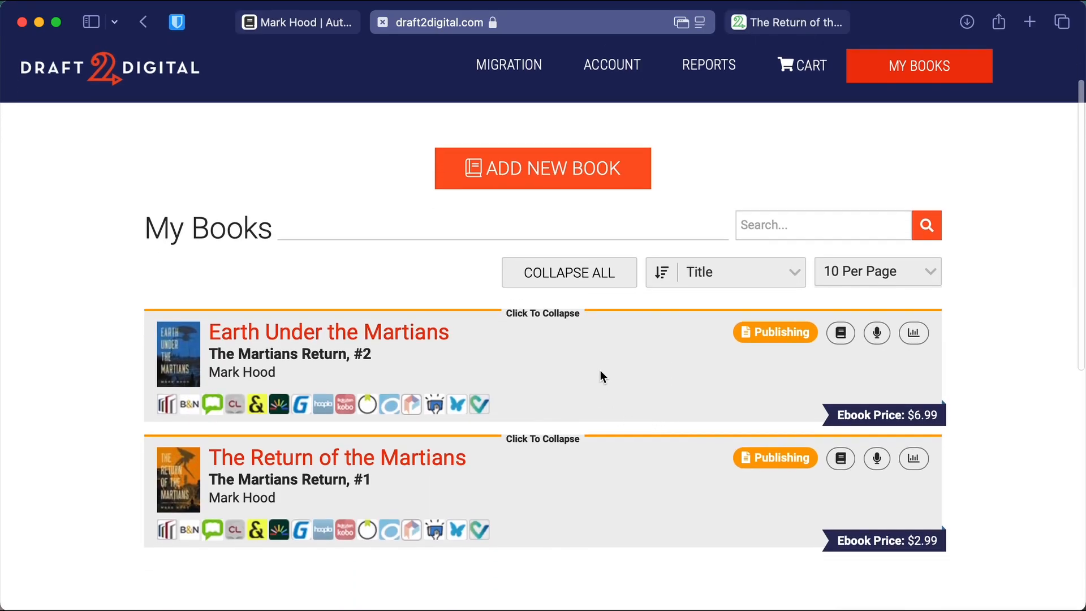
pyautogui.scroll(3, 615, 374)
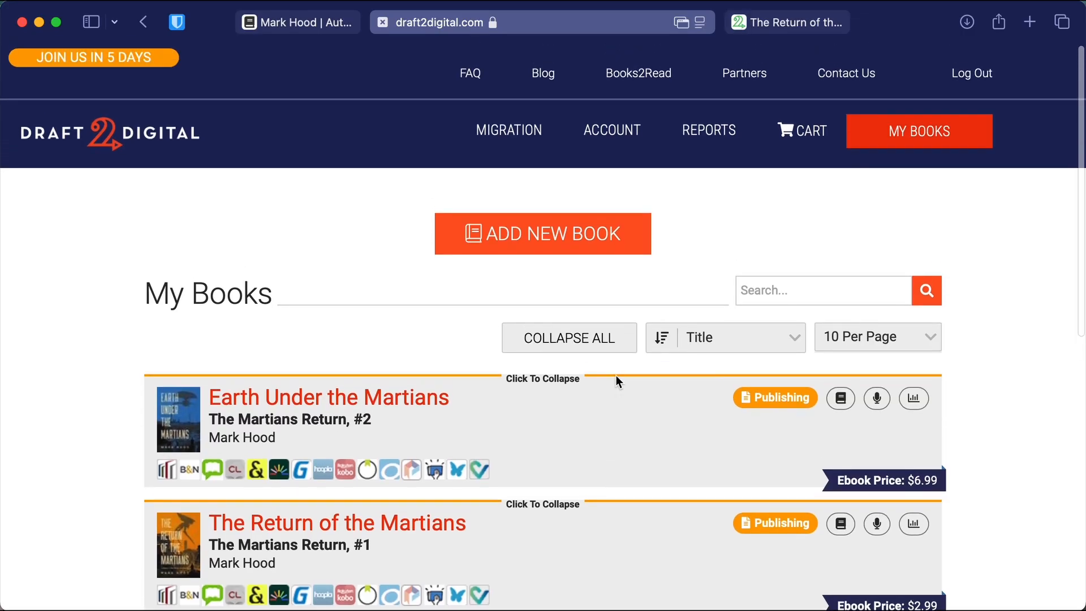
pyautogui.scroll(-8, 616, 382)
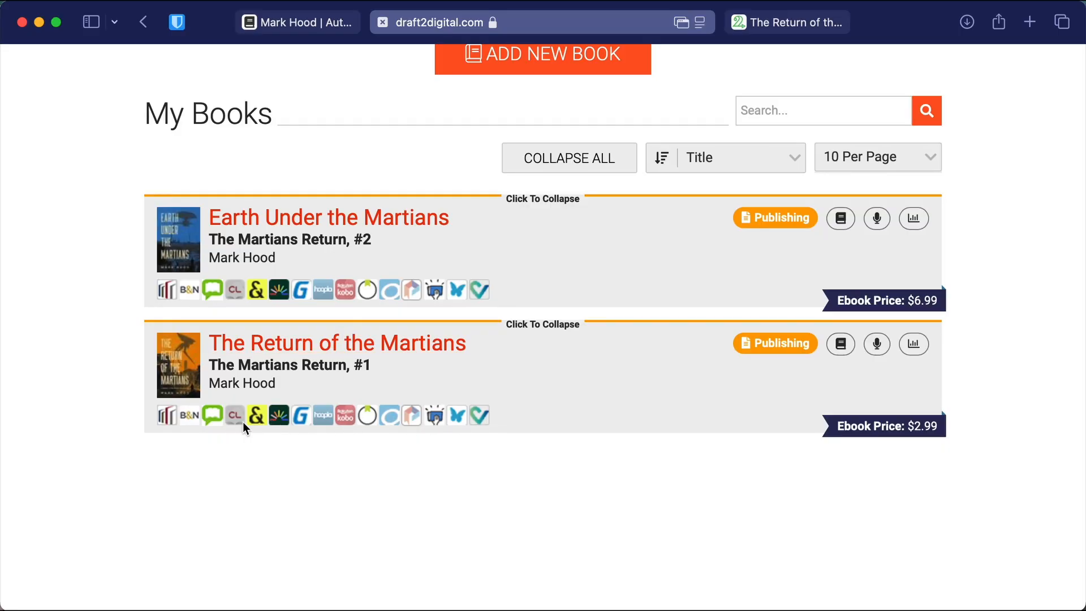
# Open The Return of the Martians and examine which stores are published and which are still publishing.
pyautogui.click(393, 345)
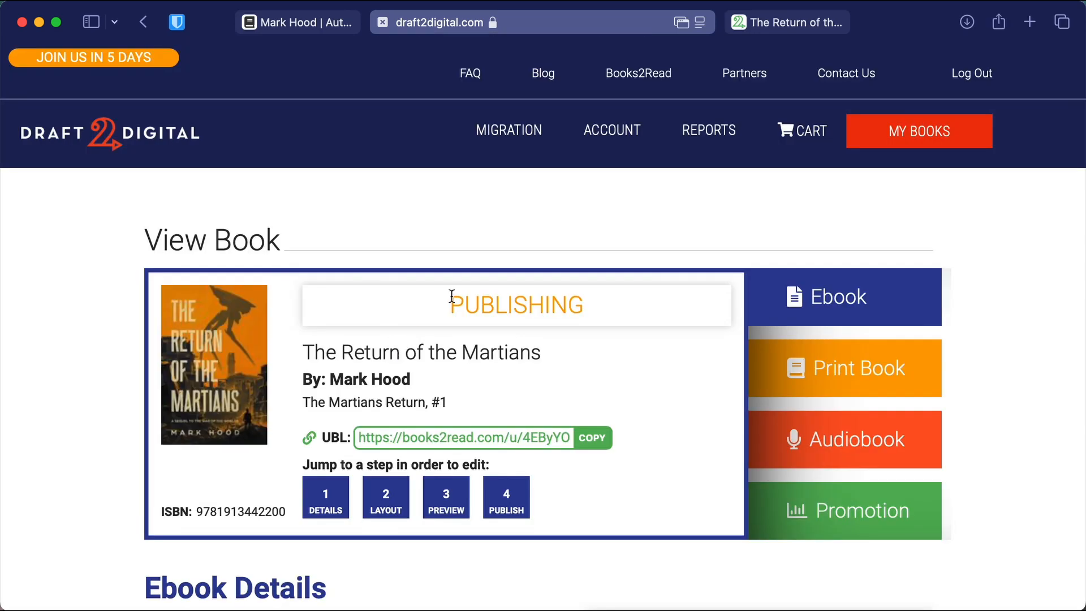
pyautogui.scroll(-1, 807, 277)
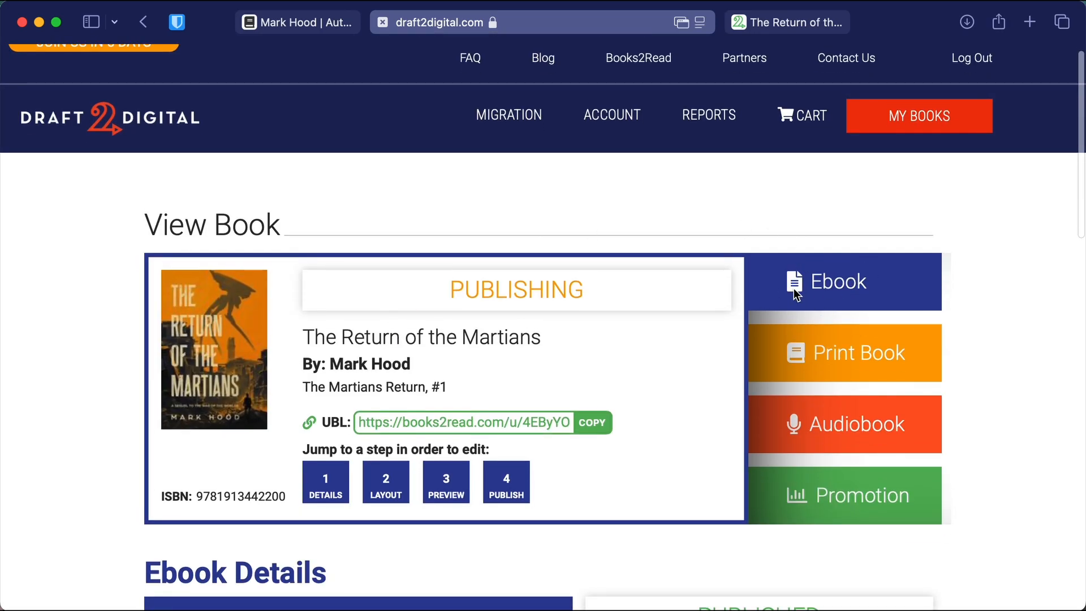
pyautogui.scroll(-5, 794, 291)
pyautogui.scroll(-1, 793, 293)
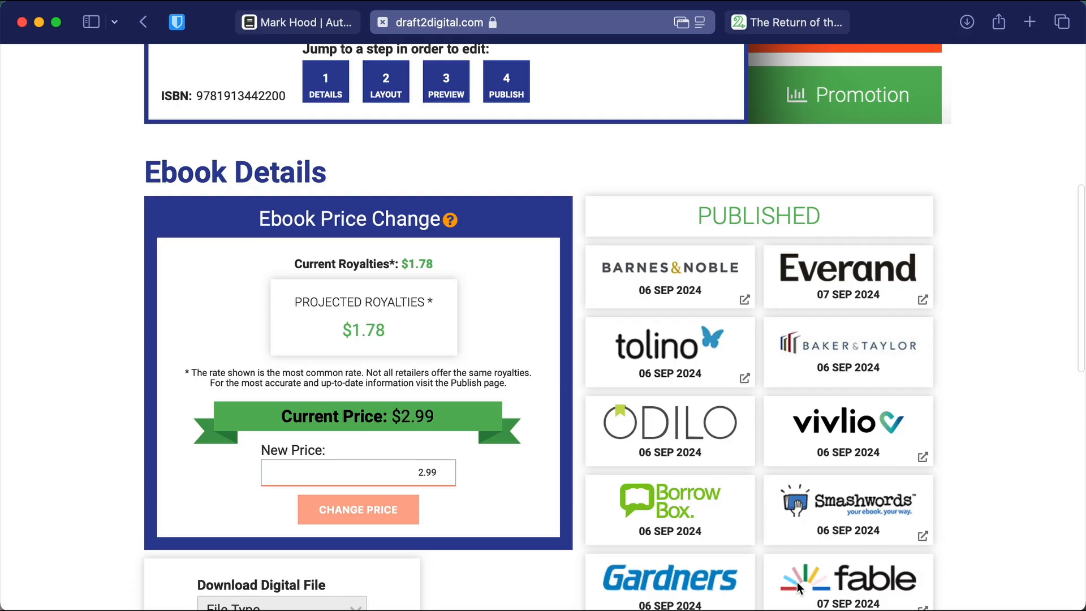
pyautogui.scroll(-3, 796, 581)
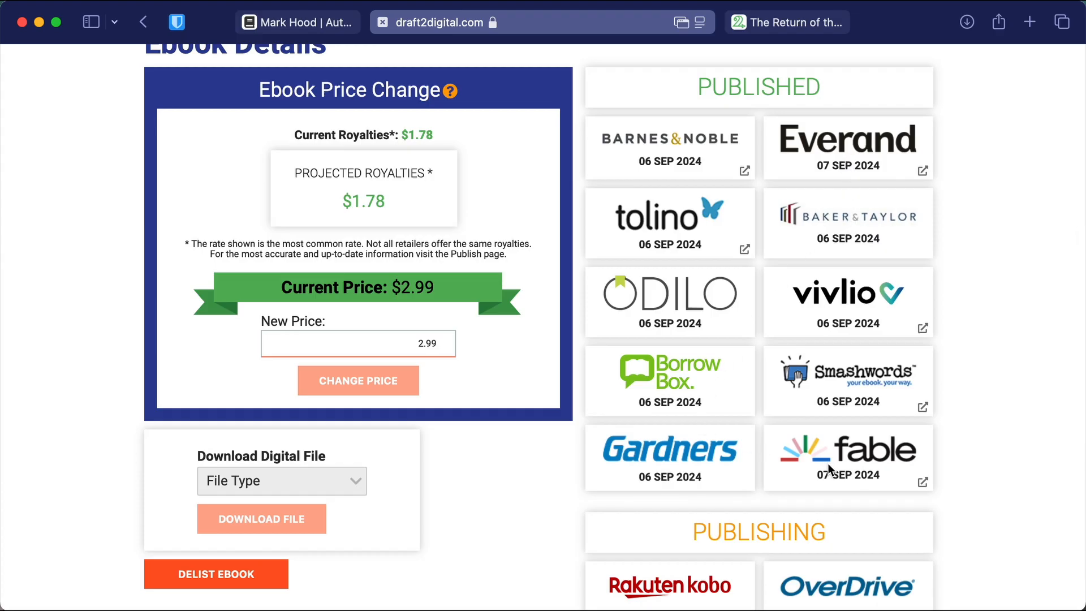
pyautogui.scroll(-6, 828, 469)
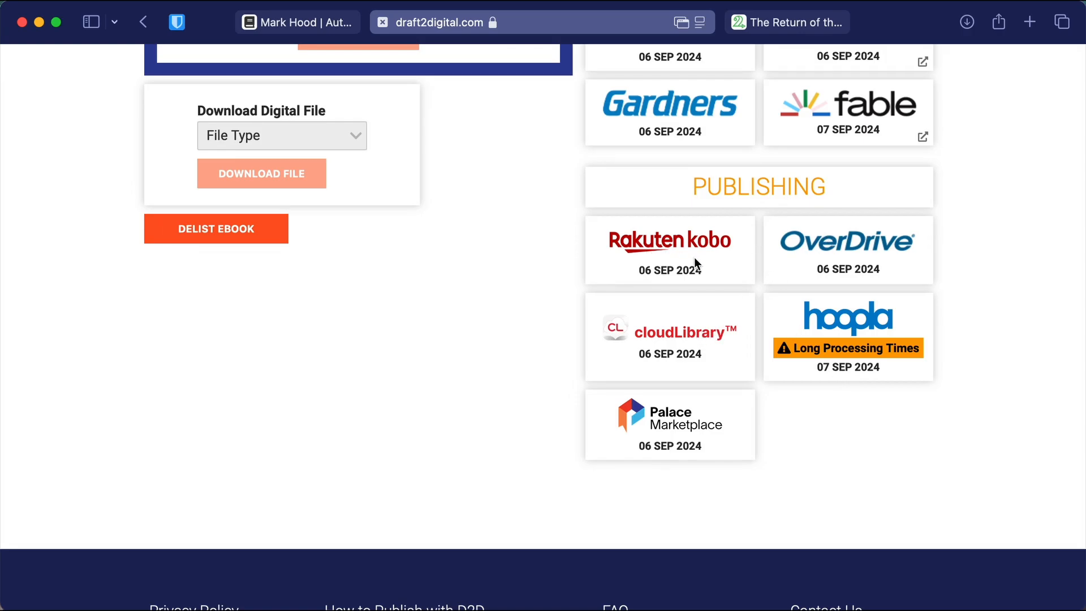
pyautogui.scroll(15, 658, 252)
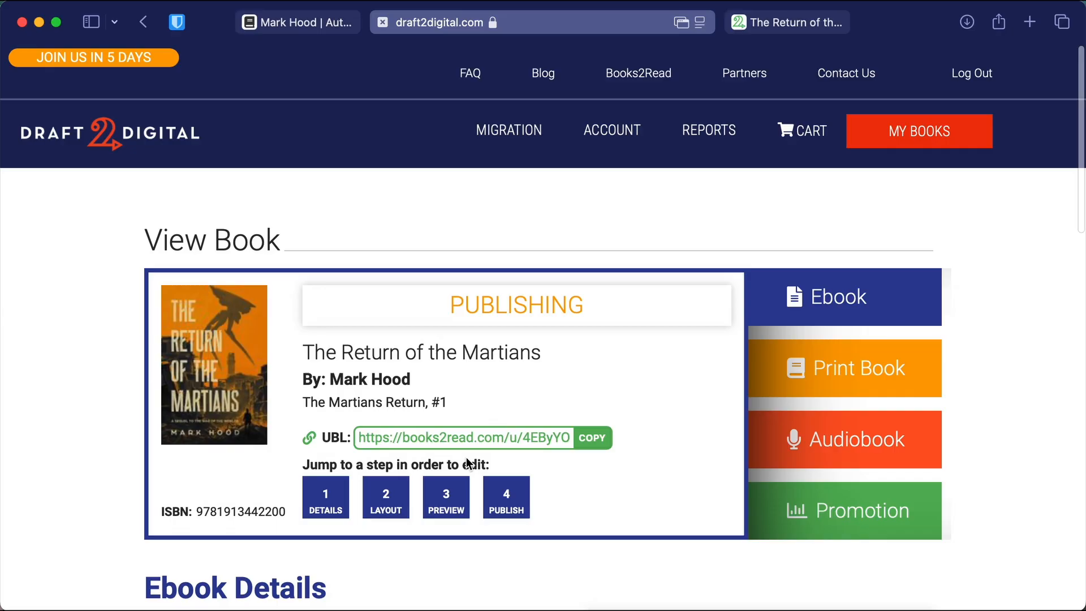
pyautogui.scroll(-5, 467, 462)
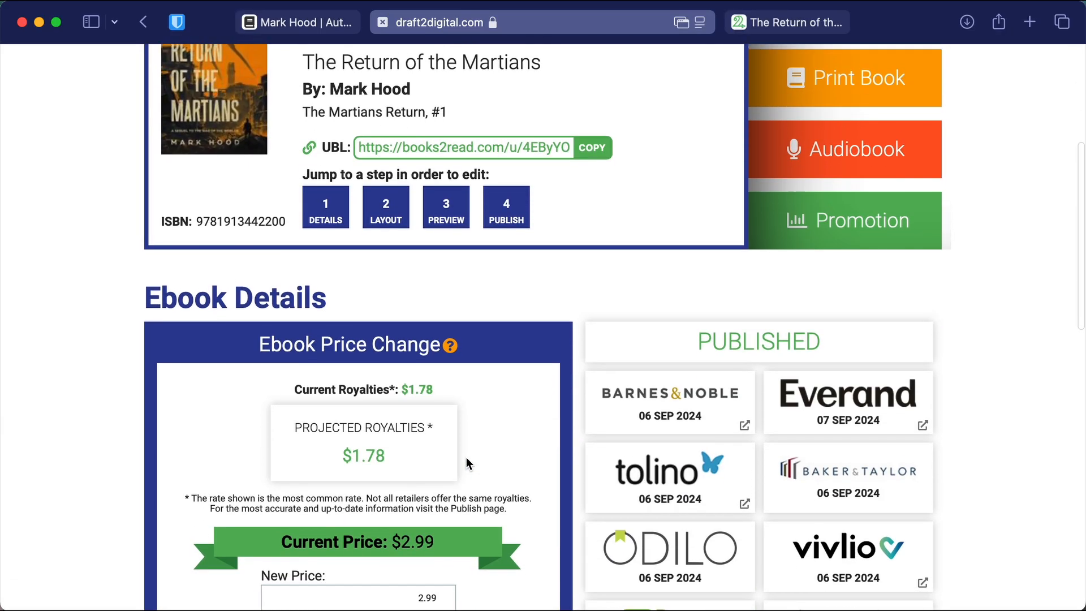
pyautogui.scroll(5, 466, 457)
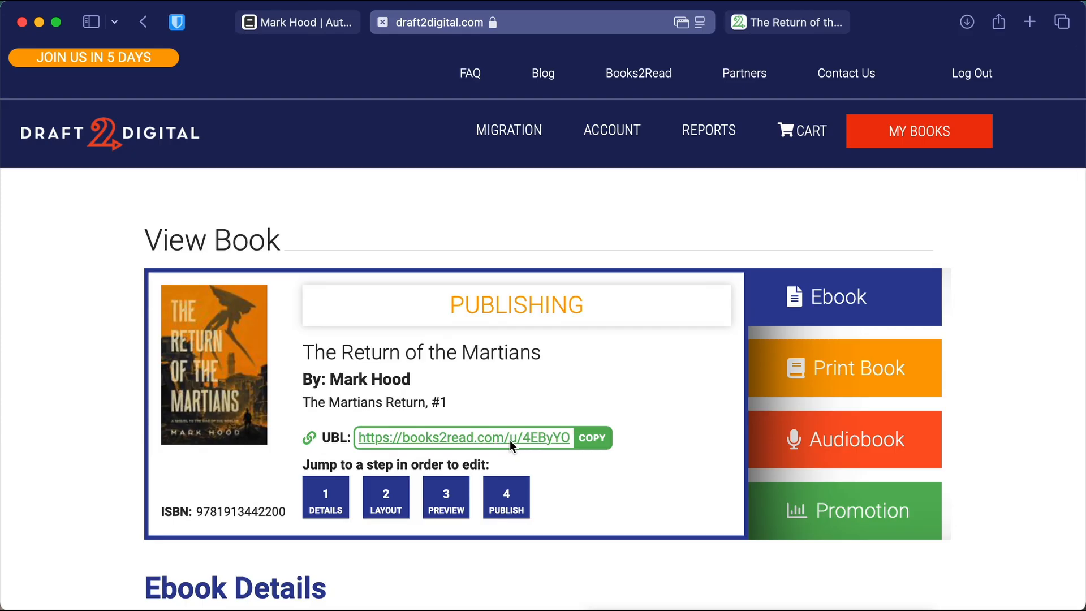
# Examine the link tools and ebook store links behind the book's Books2Read universal link, and return to its landing page.
pyautogui.click(431, 446)
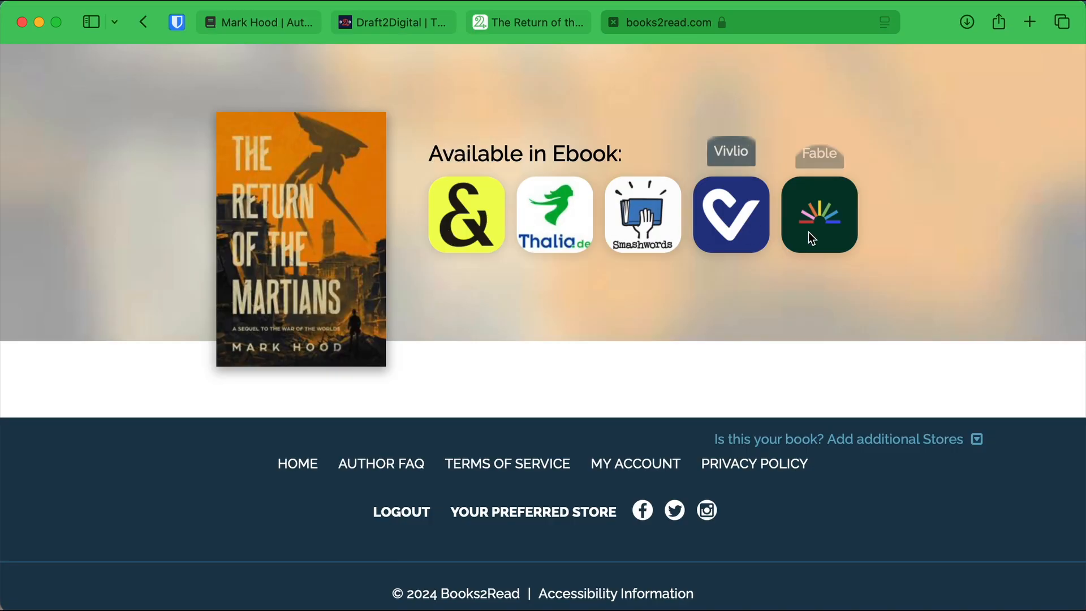
pyautogui.click(943, 441)
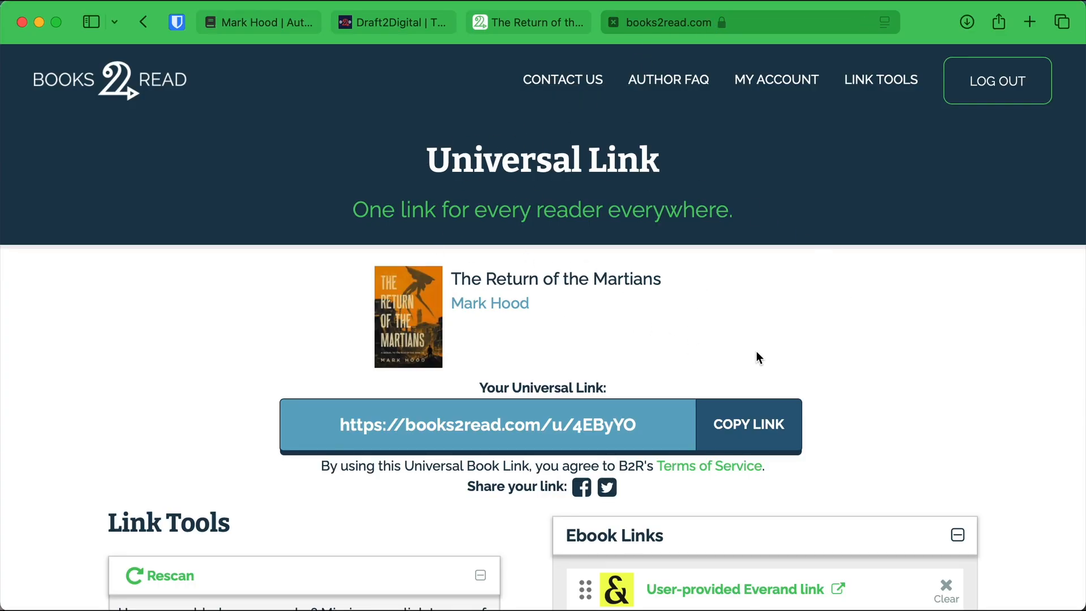
pyautogui.scroll(-5, 785, 355)
pyautogui.scroll(-1, 786, 352)
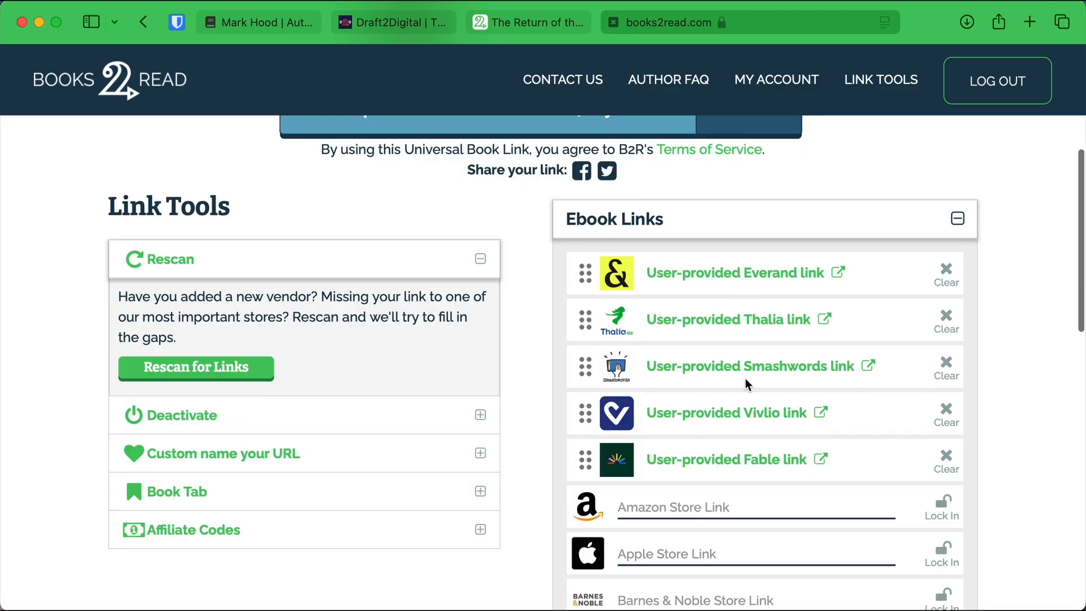
pyautogui.scroll(-2, 752, 520)
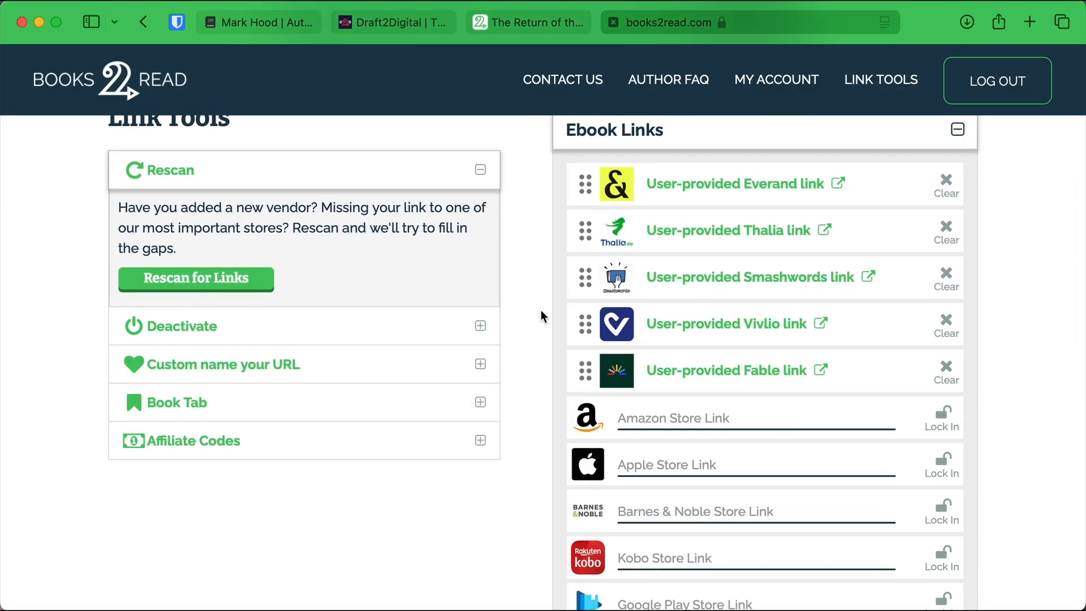
pyautogui.scroll(8, 540, 309)
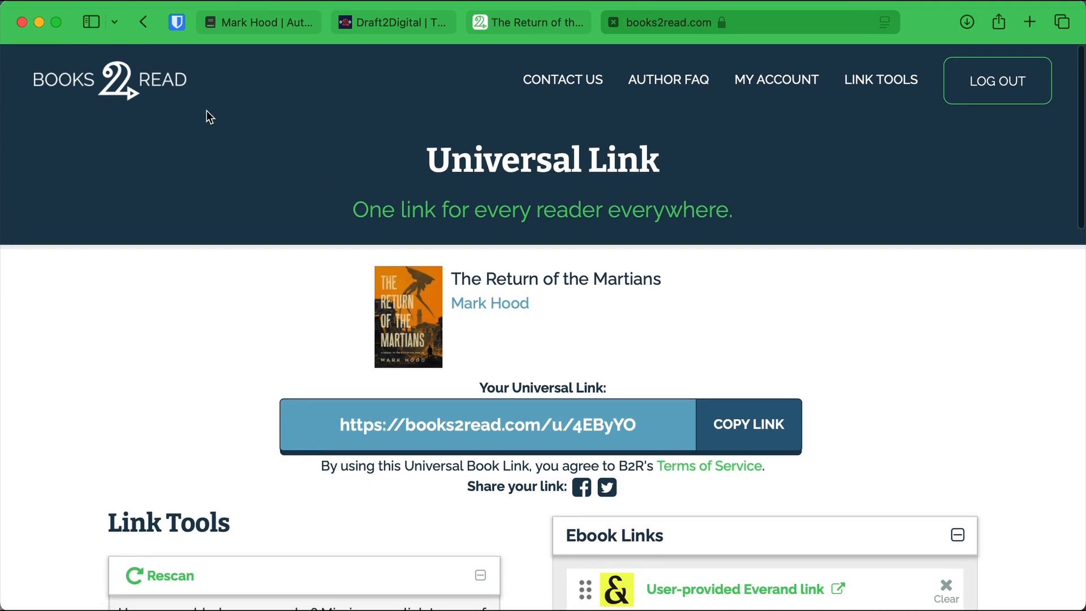
pyautogui.click(526, 16)
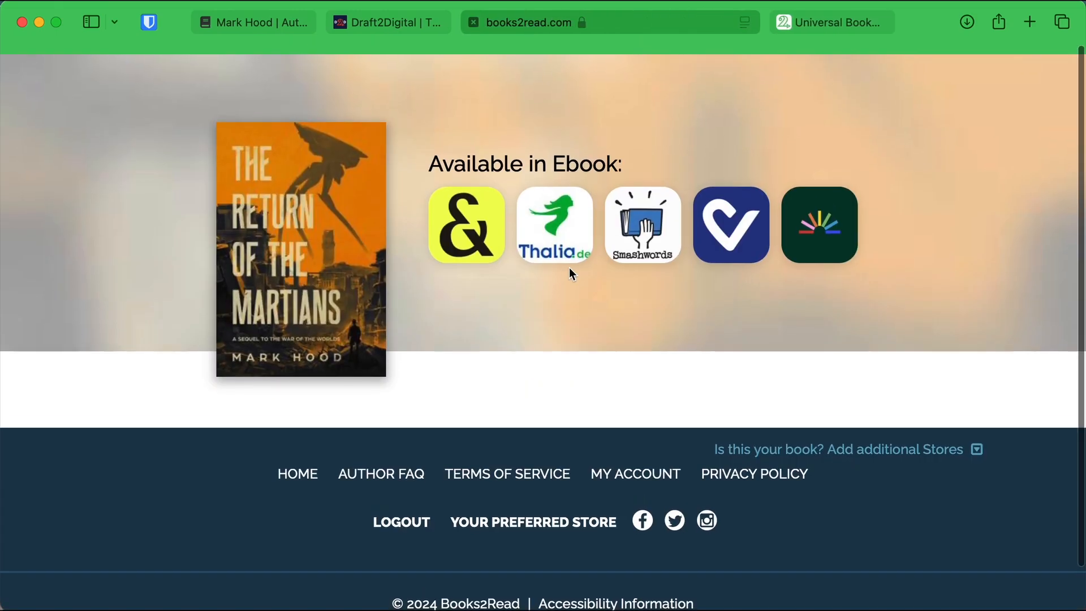